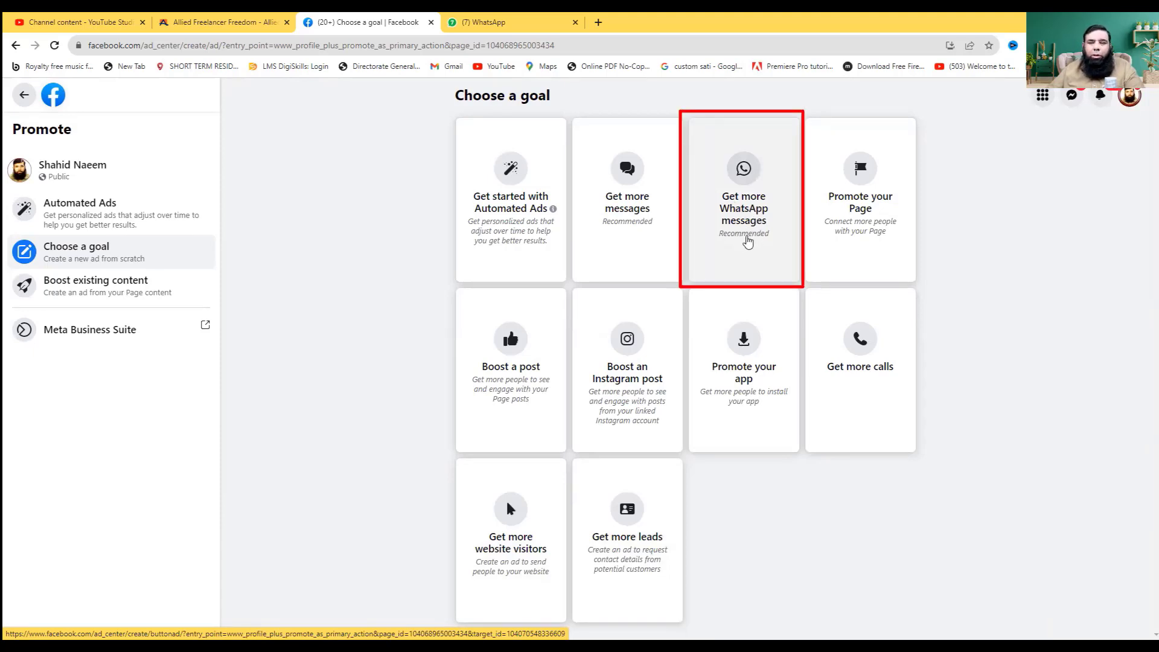
- Choose the 'Get more WhatsApp messages' ad goal to start the ad setup
{"action": "left_click", "coordinate": [747, 241]}
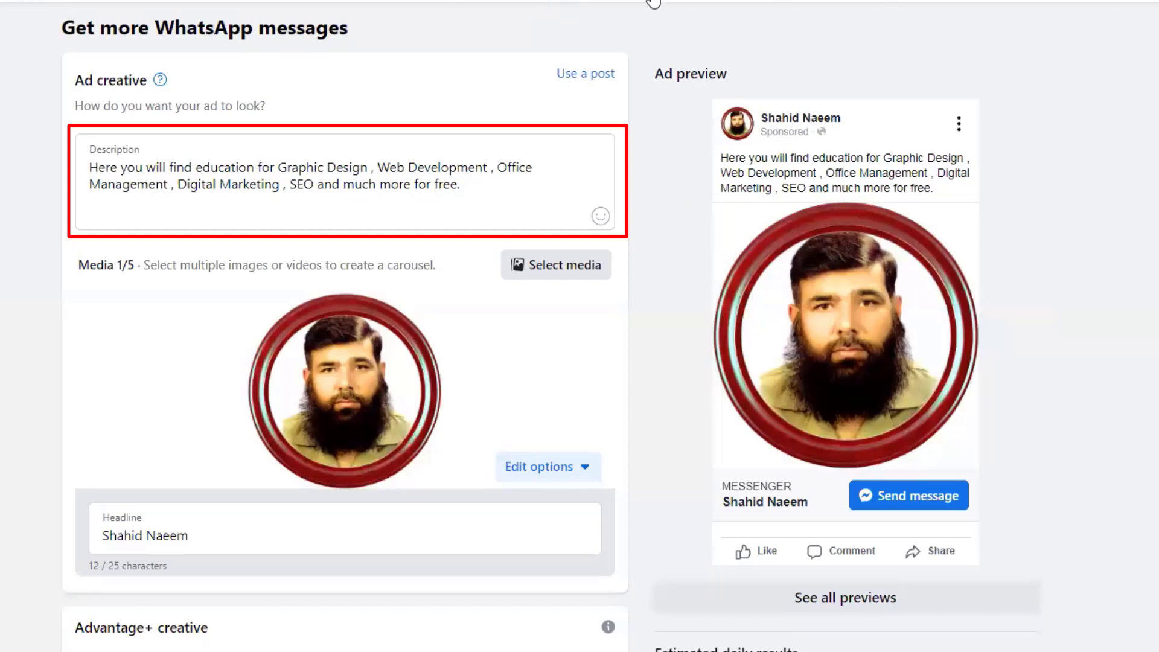
- Replace the ad description with the Urdu message inviting serious learners to contact on WhatsApp
{"action": "left_click", "coordinate": [88, 136]}
{"action": "key", "text": "ctrl+a"}
{"action": "key", "text": "BackSpace"}
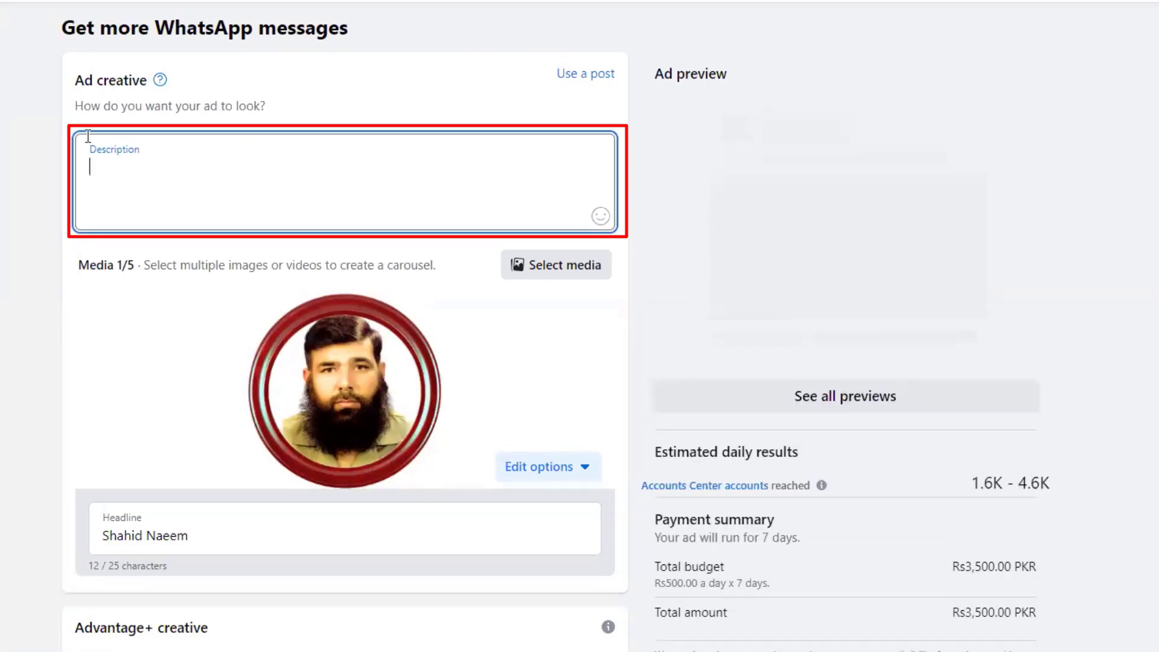
{"action": "type", "text": "صرف سنجیدہ لوگ جو سیکھ کر کمانا چاہتے ہیں وی وٹس ای"}
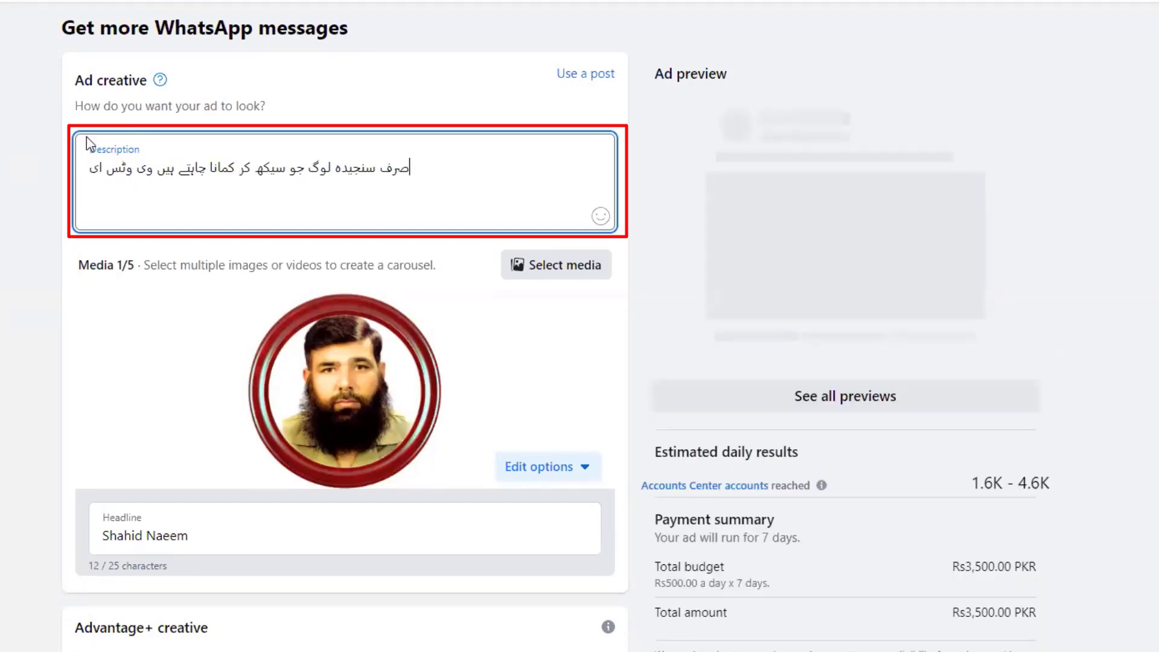
{"action": "type", "text": "پ پر رابطہ کریں۔شکریہ"}
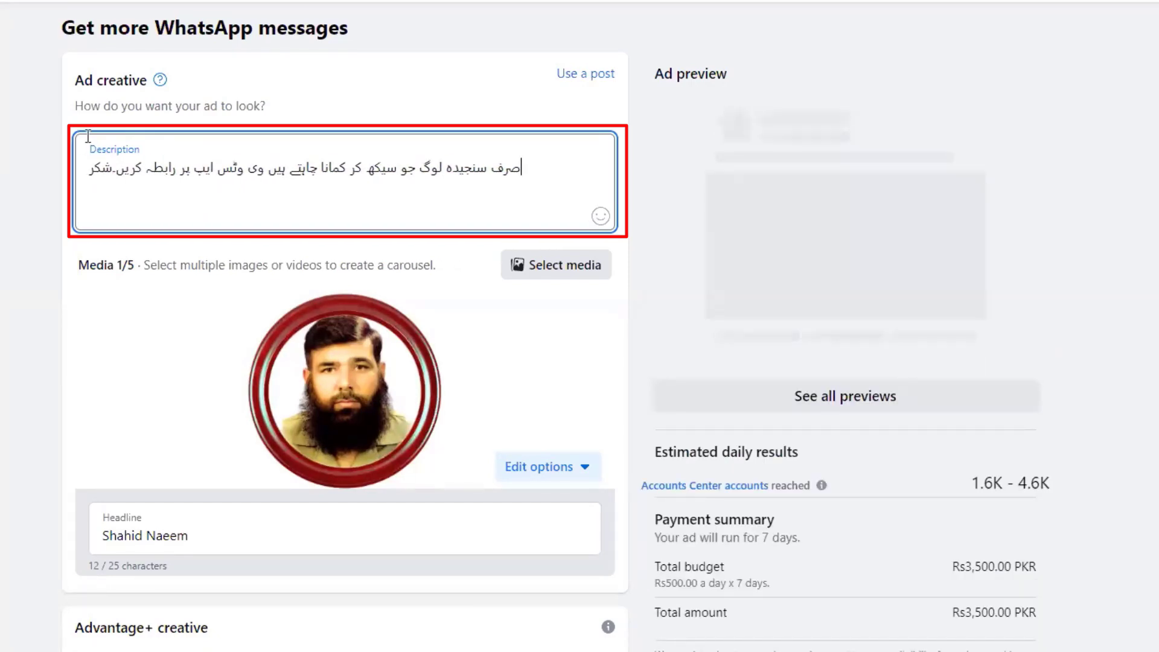
- Add a 'WhatsApp numbers:' line followed by two WhatsApp phone numbers on separate lines
{"action": "key", "text": "Return"}
{"action": "type", "text": "وٹس ایپ نمبرز:"}
{"action": "key", "text": "Return"}
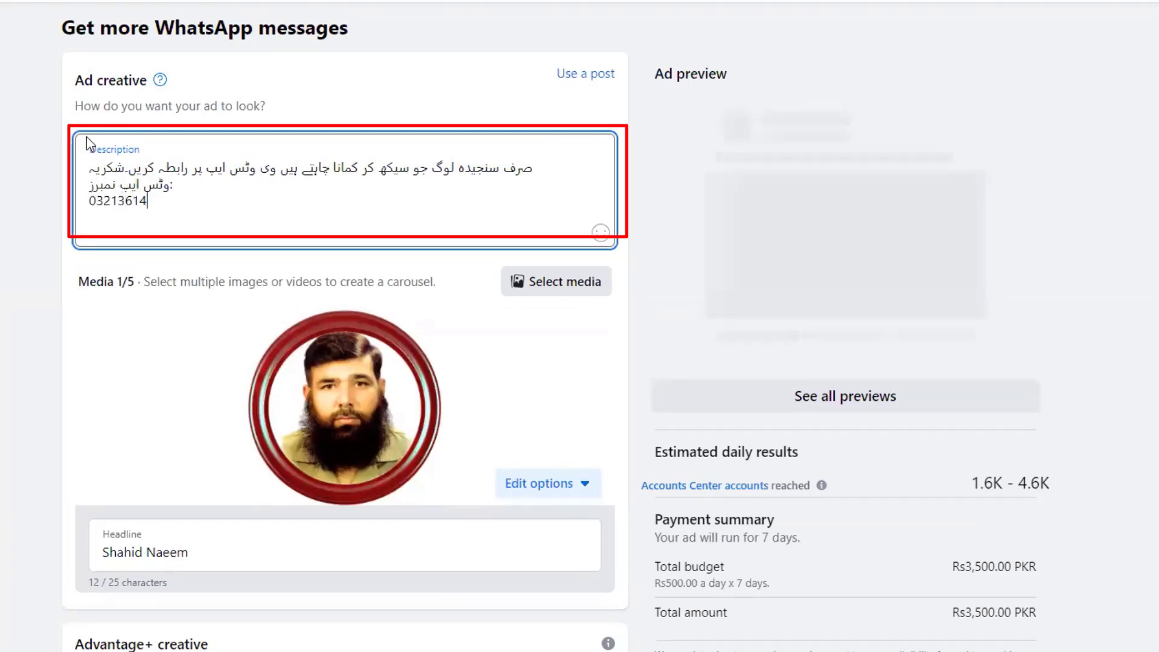
{"action": "key", "text": "Return"}
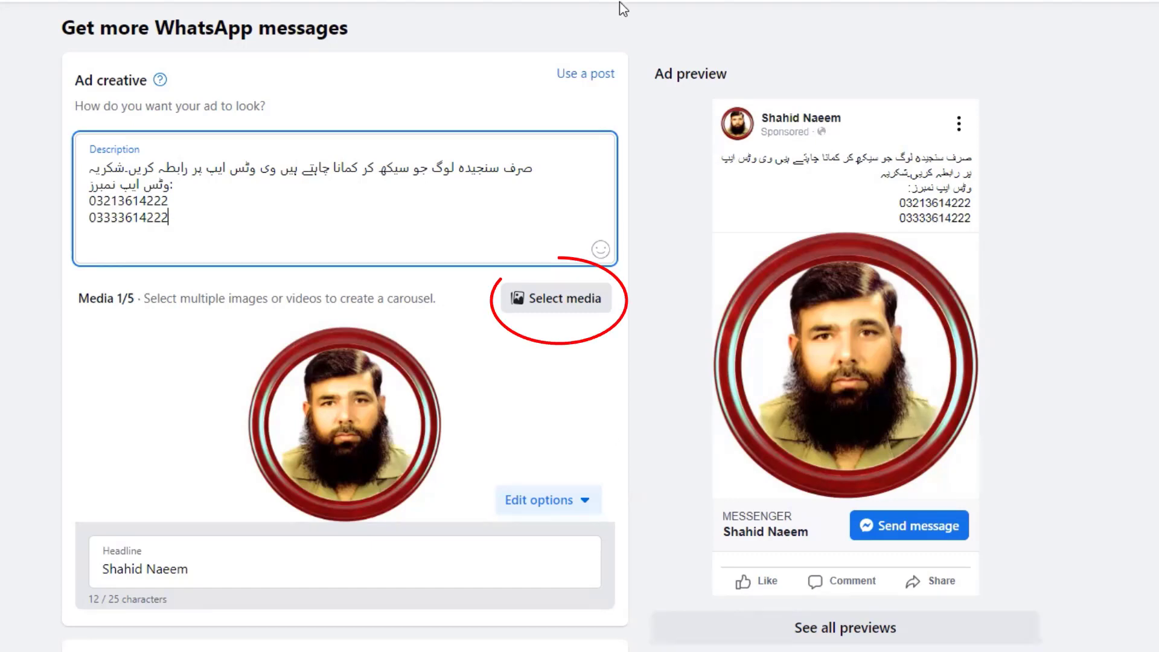
- Upload 'Digital Marketing Boost Post' and make it the ad's only image, dropping the profile photo
{"action": "left_click", "coordinate": [572, 302]}
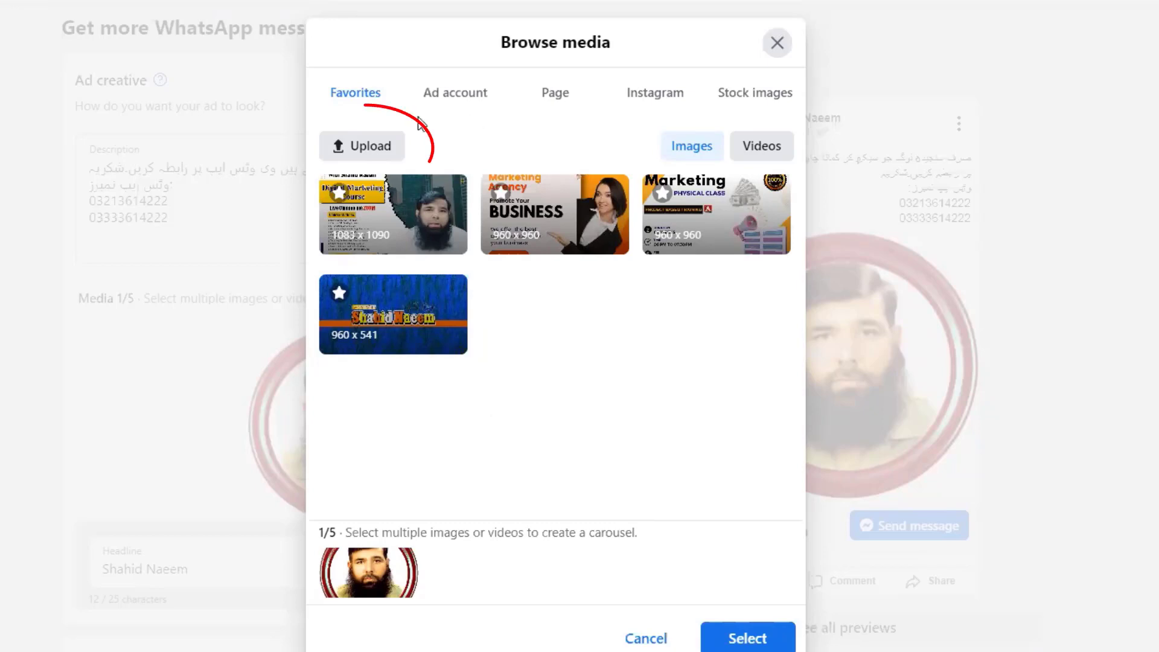
{"action": "left_click", "coordinate": [386, 149]}
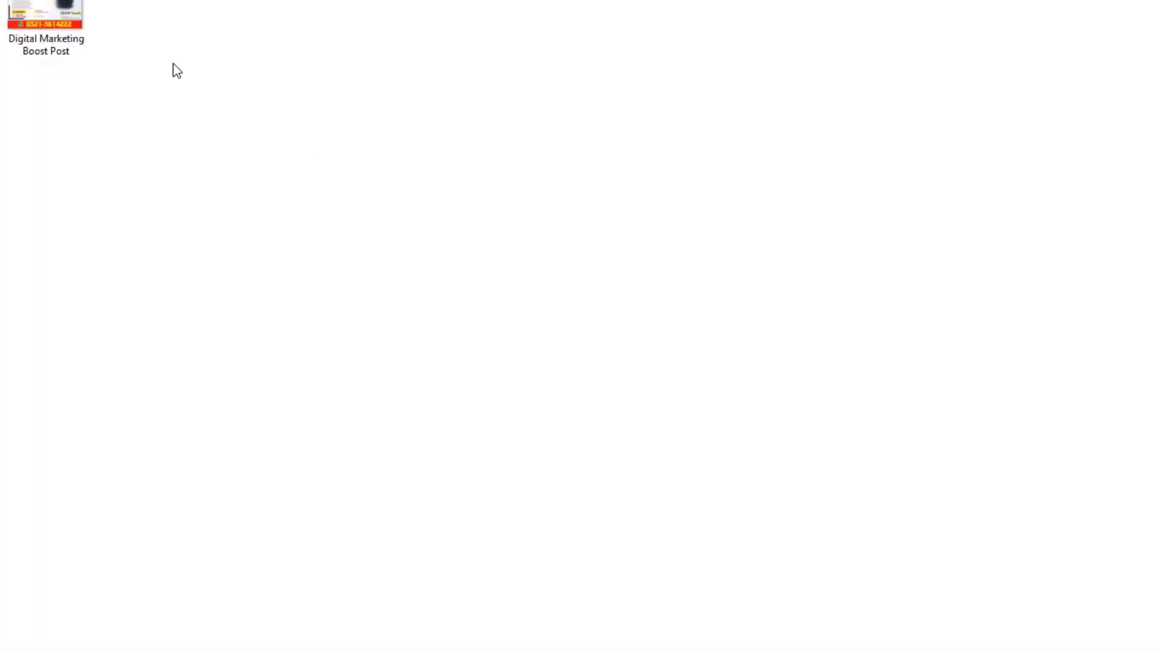
{"action": "double_click", "coordinate": [217, 112]}
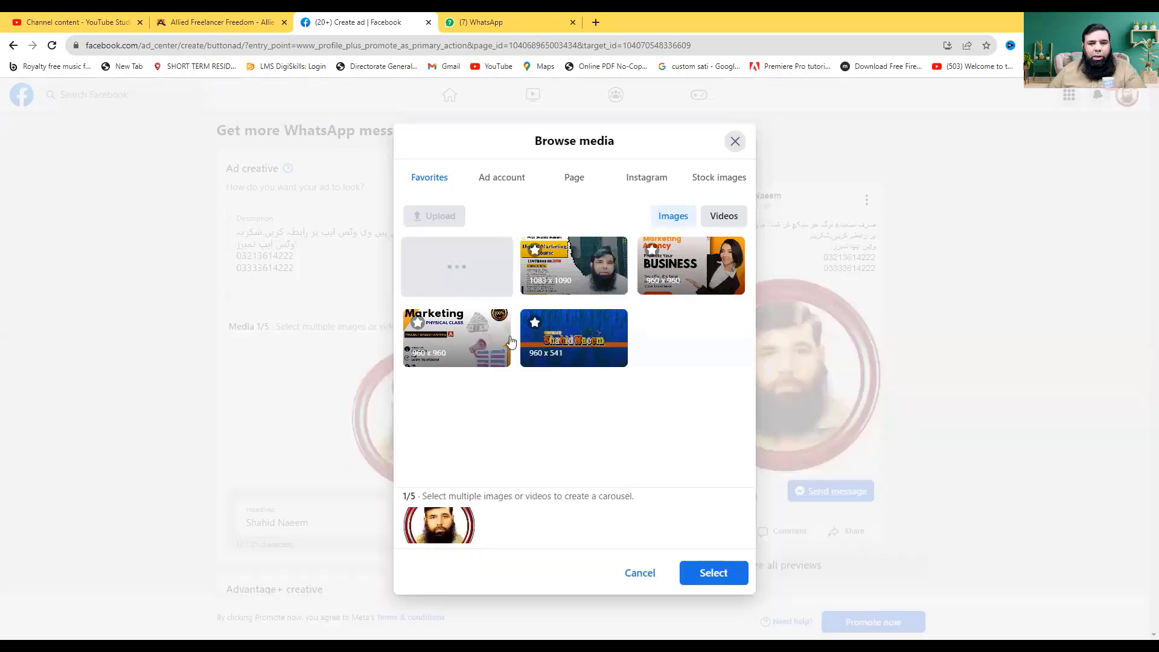
{"action": "left_click", "coordinate": [587, 270]}
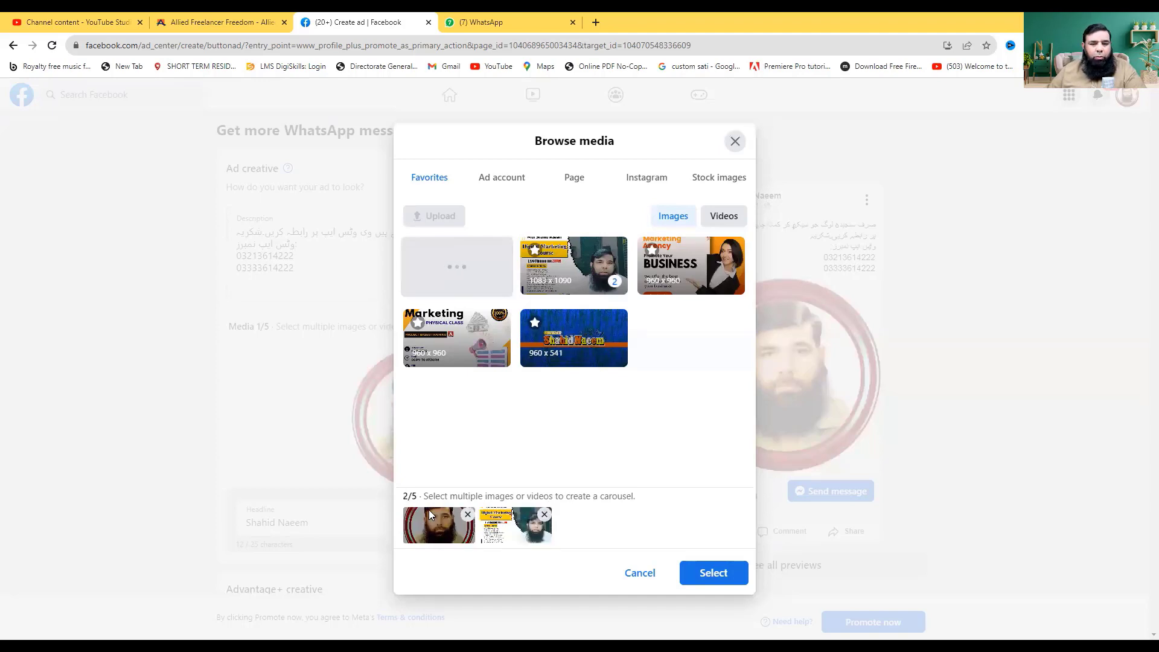
{"action": "left_click", "coordinate": [467, 516]}
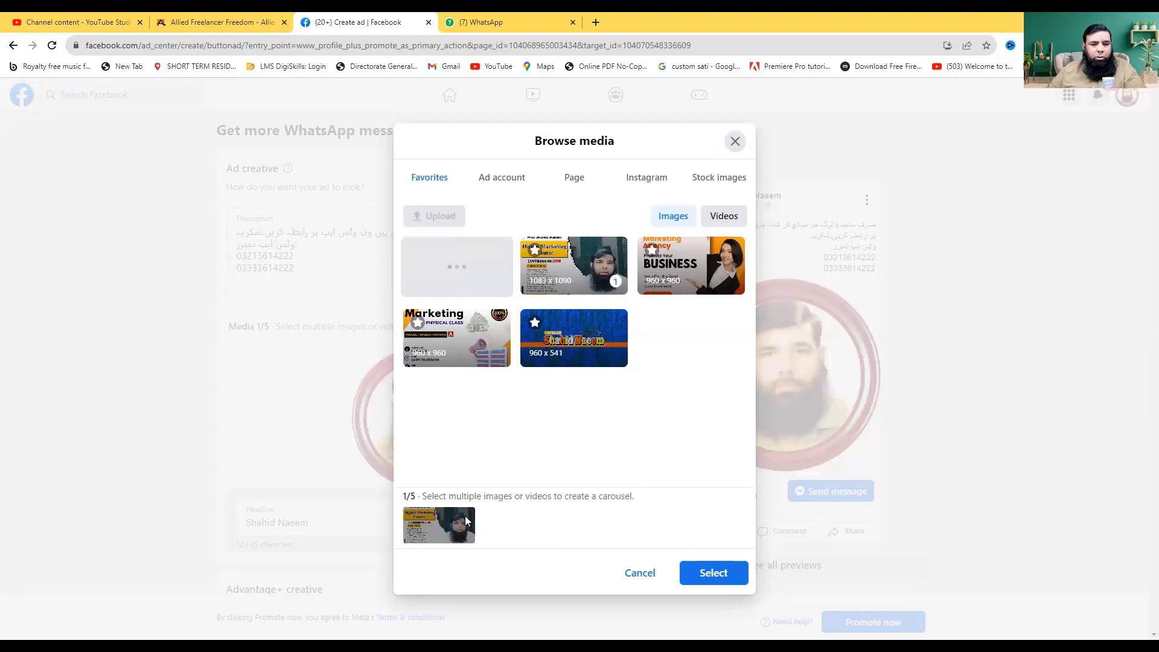
{"action": "left_click", "coordinate": [711, 579]}
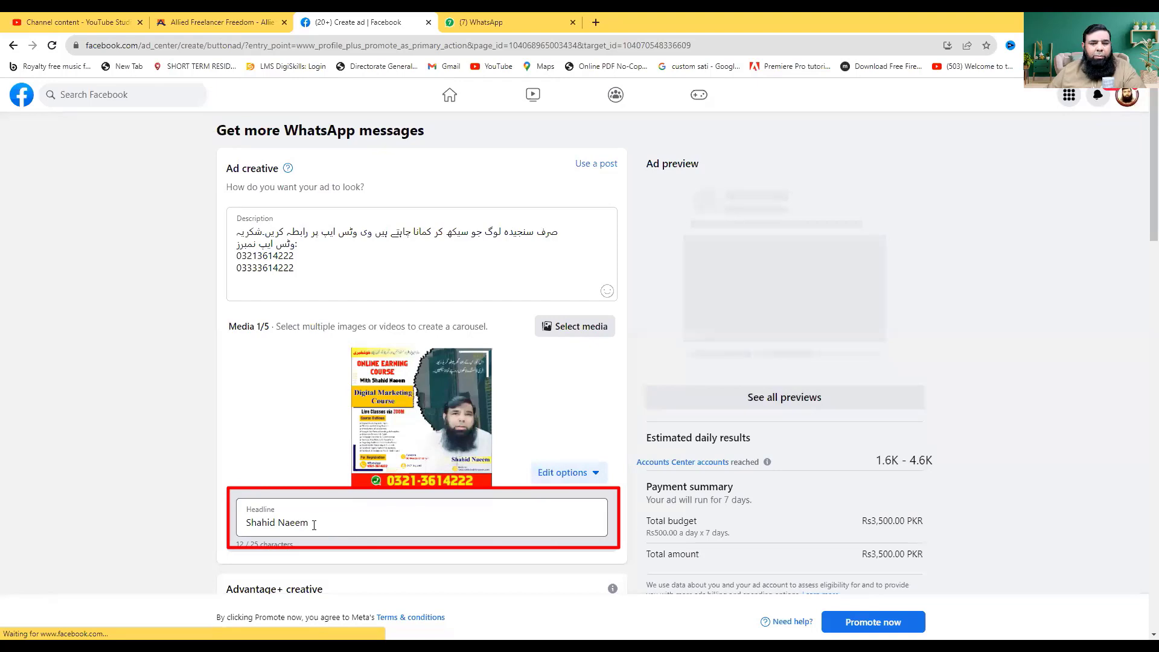
{"action": "left_click", "coordinate": [326, 528]}
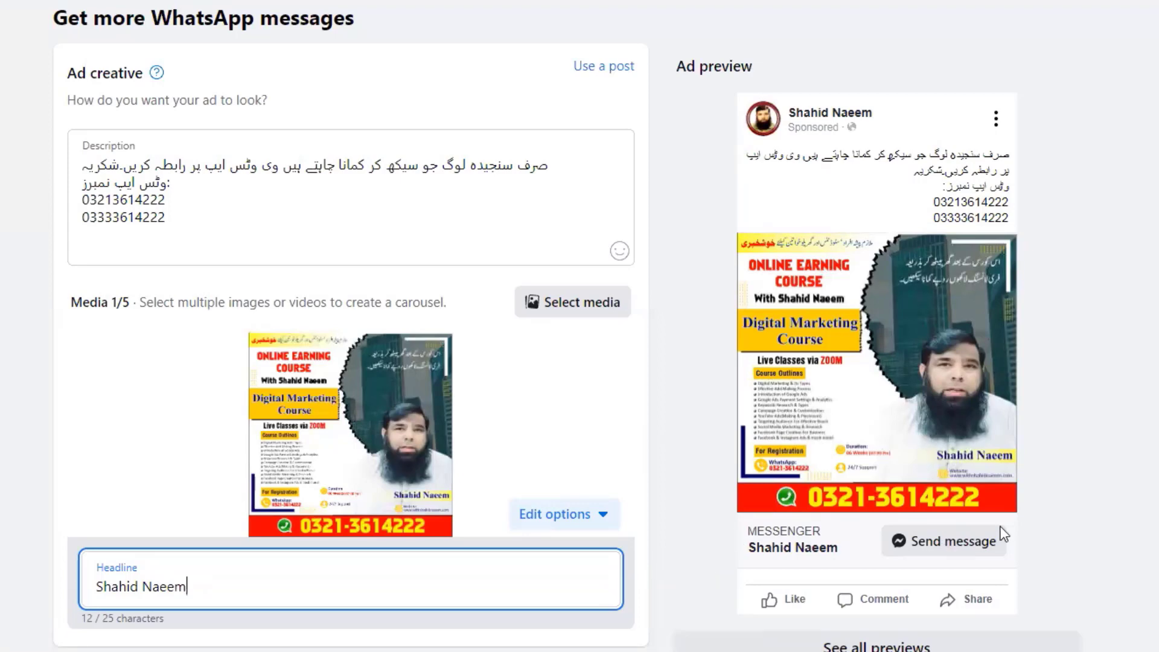
{"action": "scroll", "coordinate": [952, 546], "scroll_direction": "down", "scroll_amount": 5}
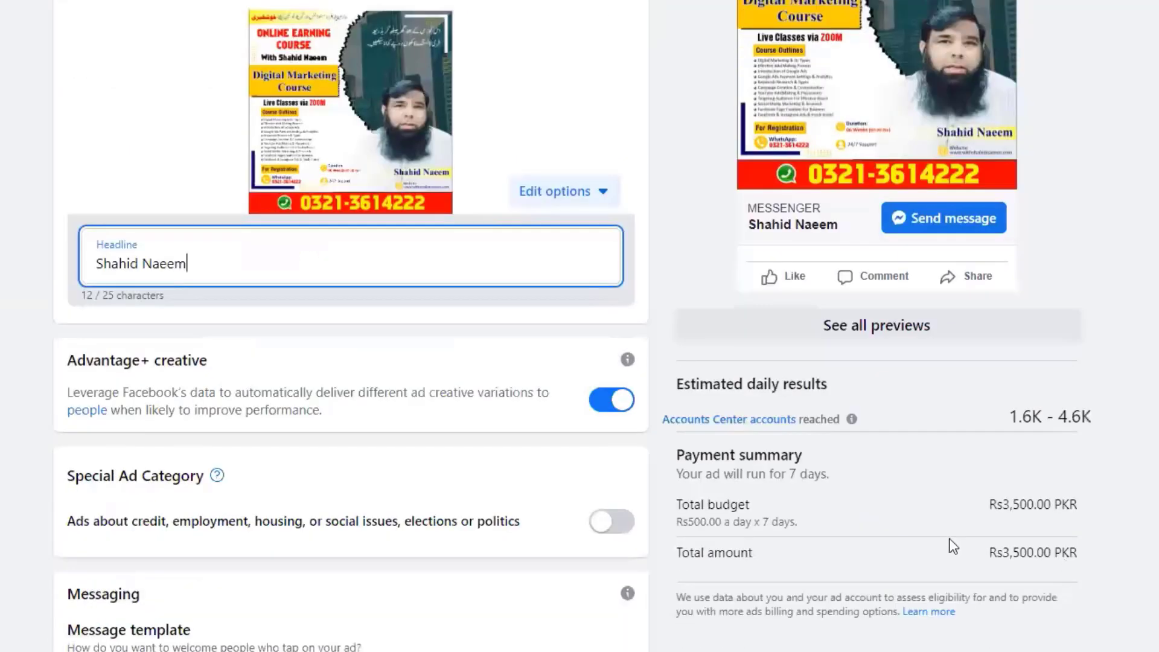
{"action": "scroll", "coordinate": [953, 546], "scroll_direction": "down", "scroll_amount": 2}
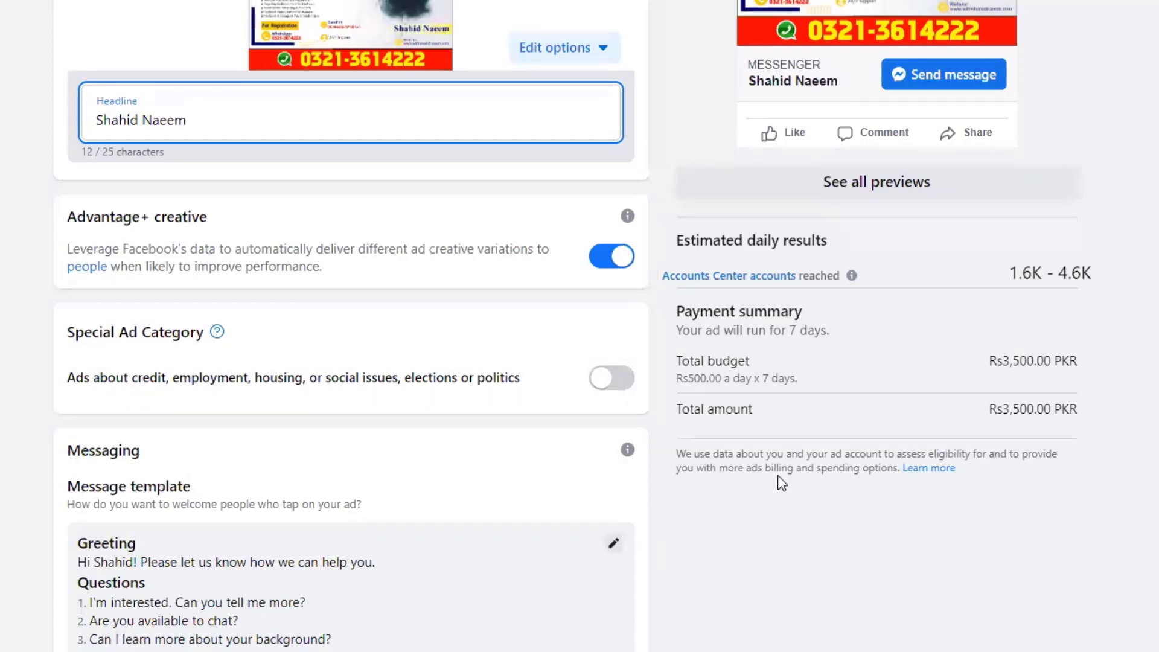
- Uncheck Instagram and Messenger under Apps so only WhatsApp stays enabled
{"action": "scroll", "coordinate": [792, 507], "scroll_direction": "down", "scroll_amount": 8}
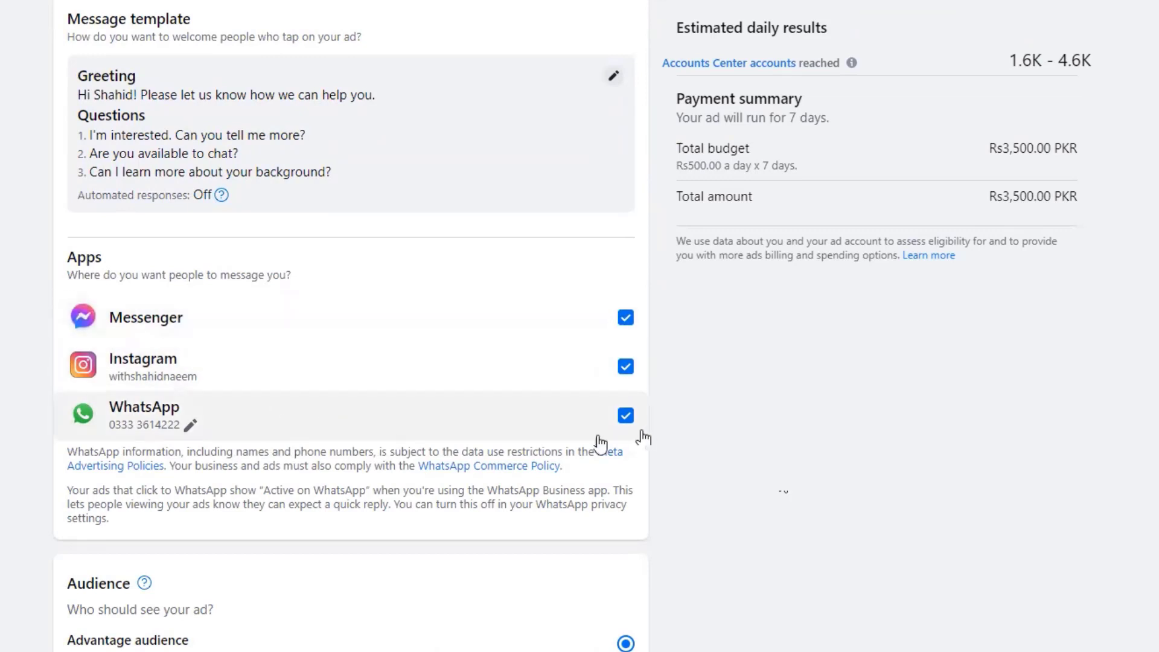
{"action": "left_click", "coordinate": [626, 368]}
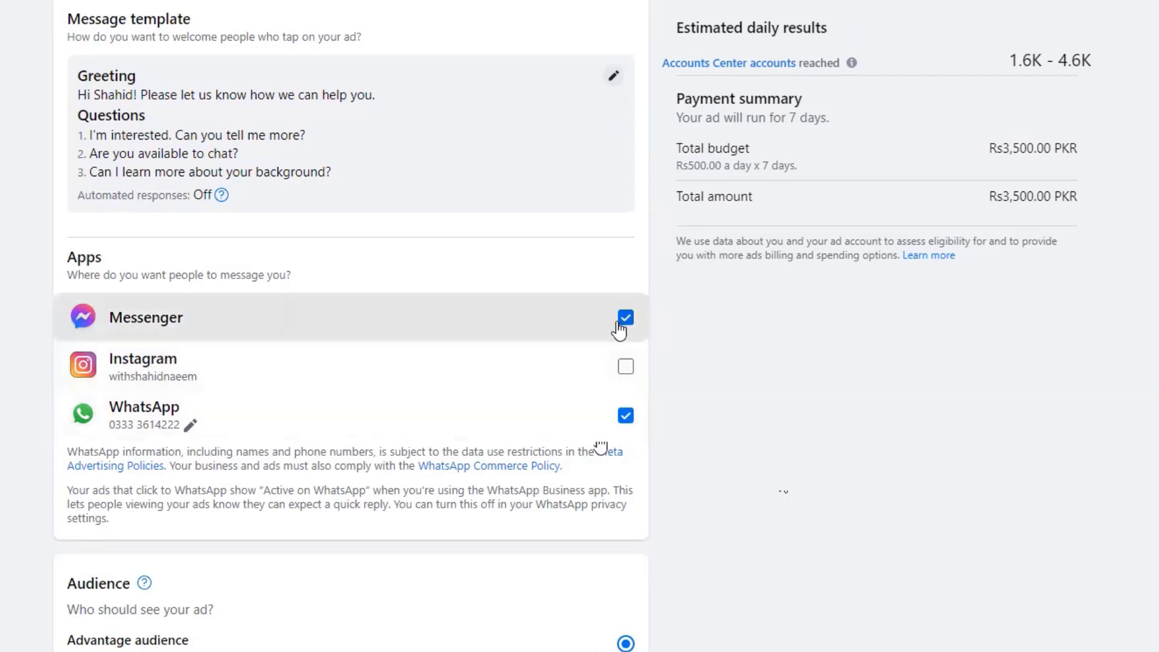
{"action": "left_click", "coordinate": [625, 318]}
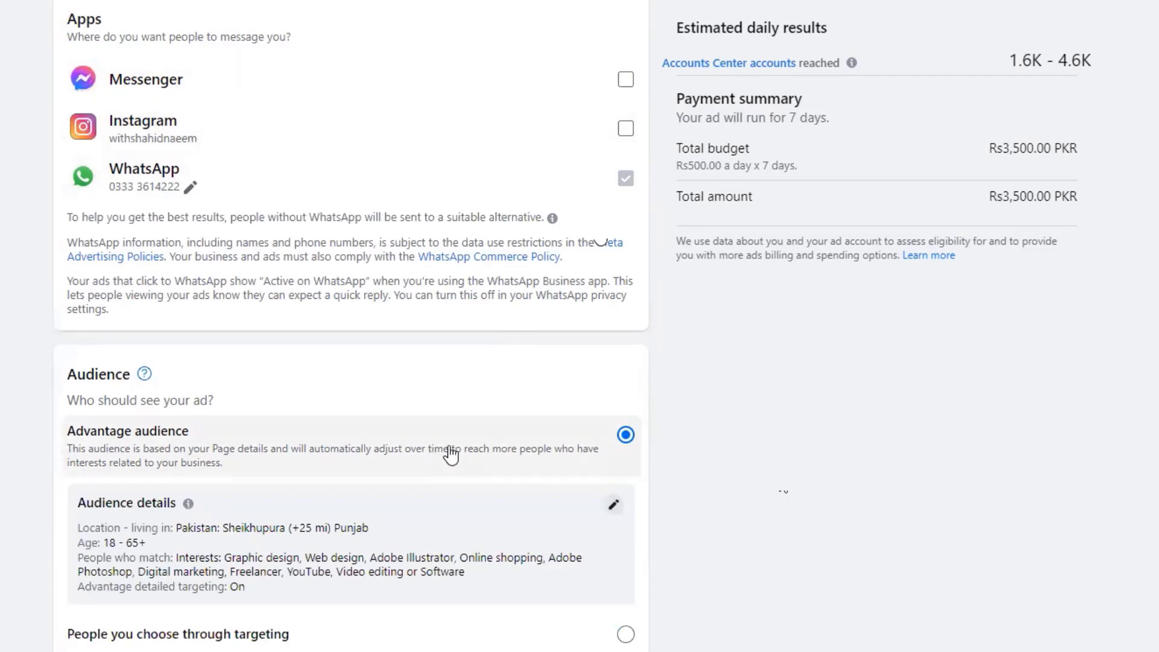
{"action": "scroll", "coordinate": [447, 454], "scroll_direction": "down", "scroll_amount": 4}
{"action": "scroll", "coordinate": [447, 455], "scroll_direction": "up", "scroll_amount": 4}
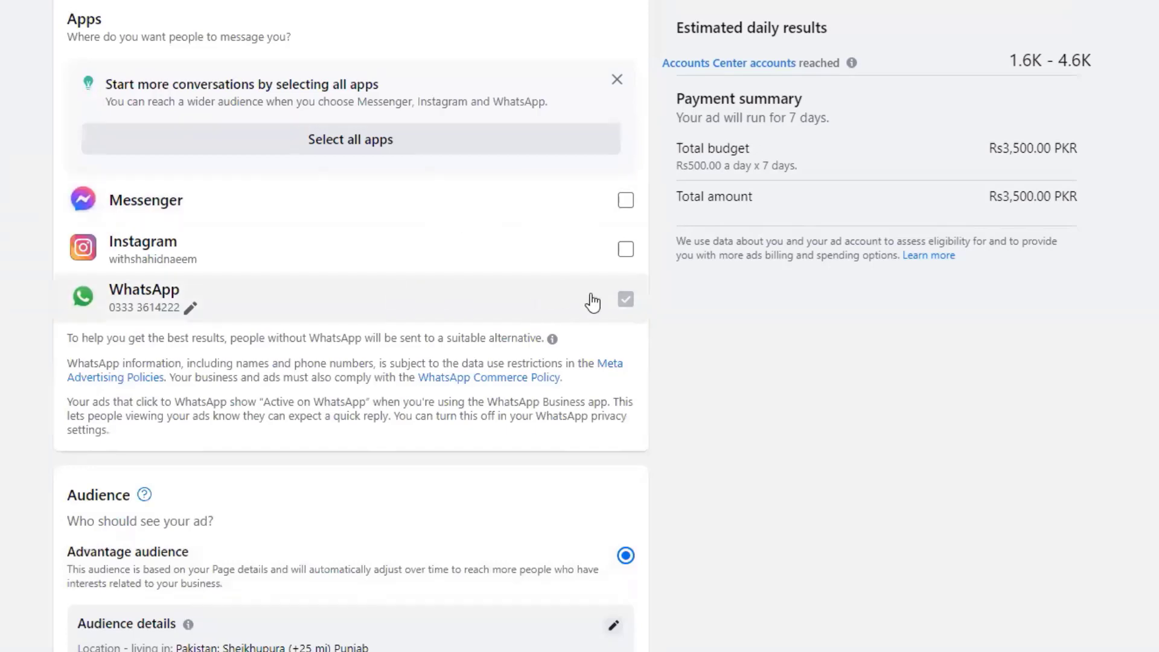
{"action": "scroll", "coordinate": [693, 336], "scroll_direction": "down", "scroll_amount": 8}
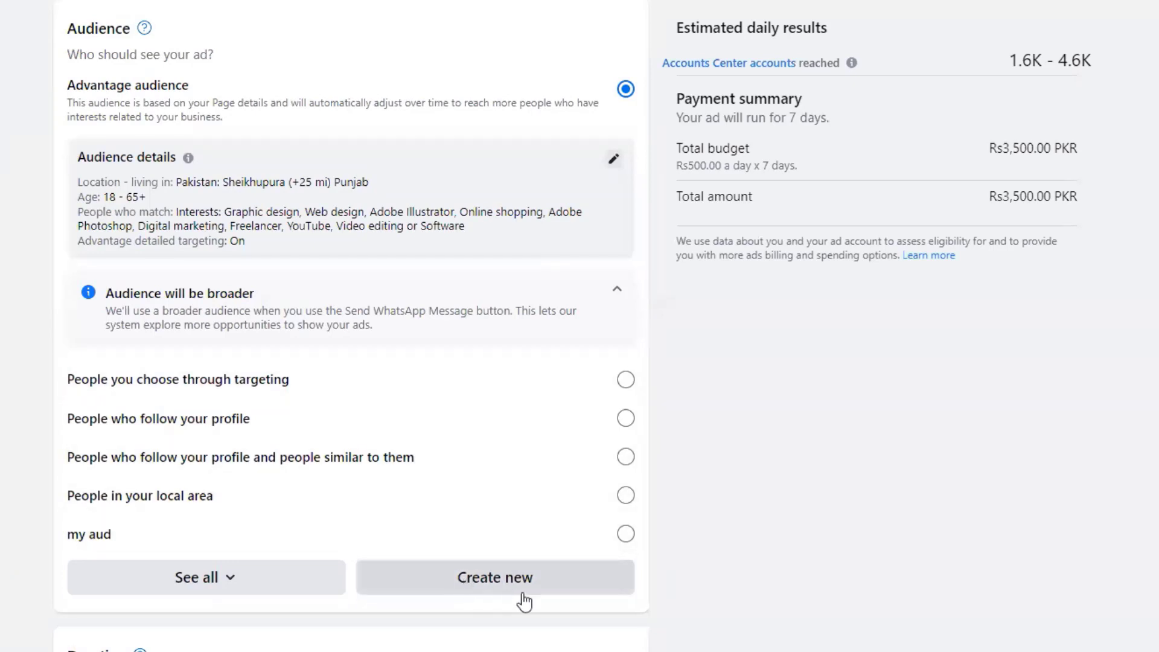
- Create a new audience named 'my digital marketing audience'
{"action": "left_click", "coordinate": [585, 594]}
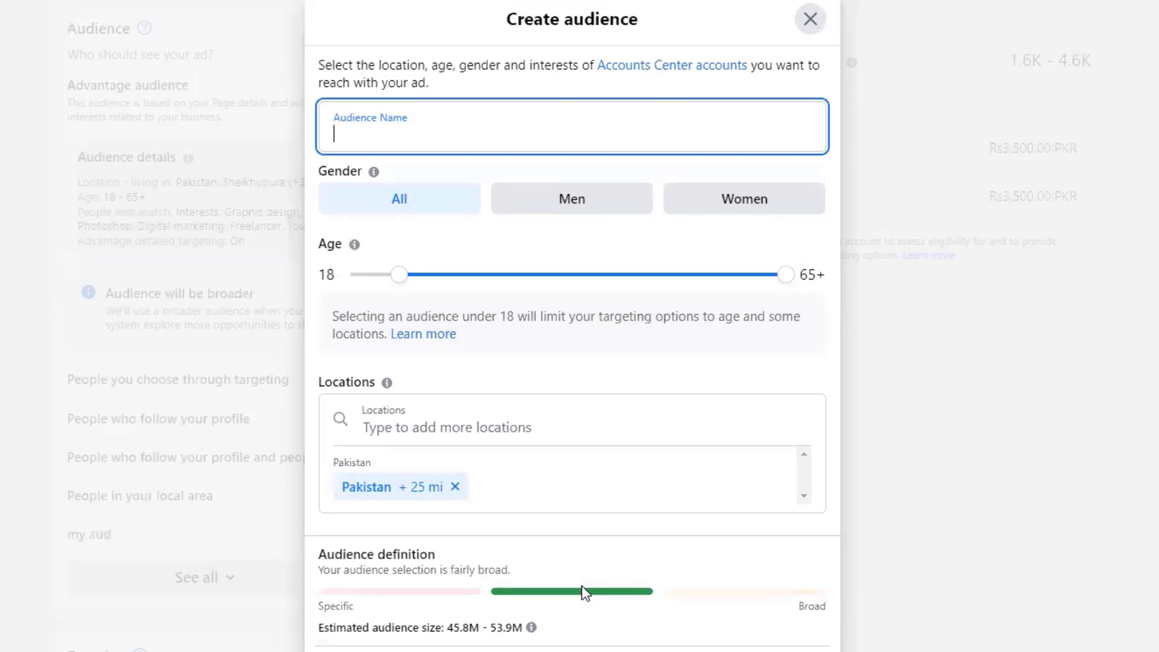
{"action": "left_click", "coordinate": [406, 125]}
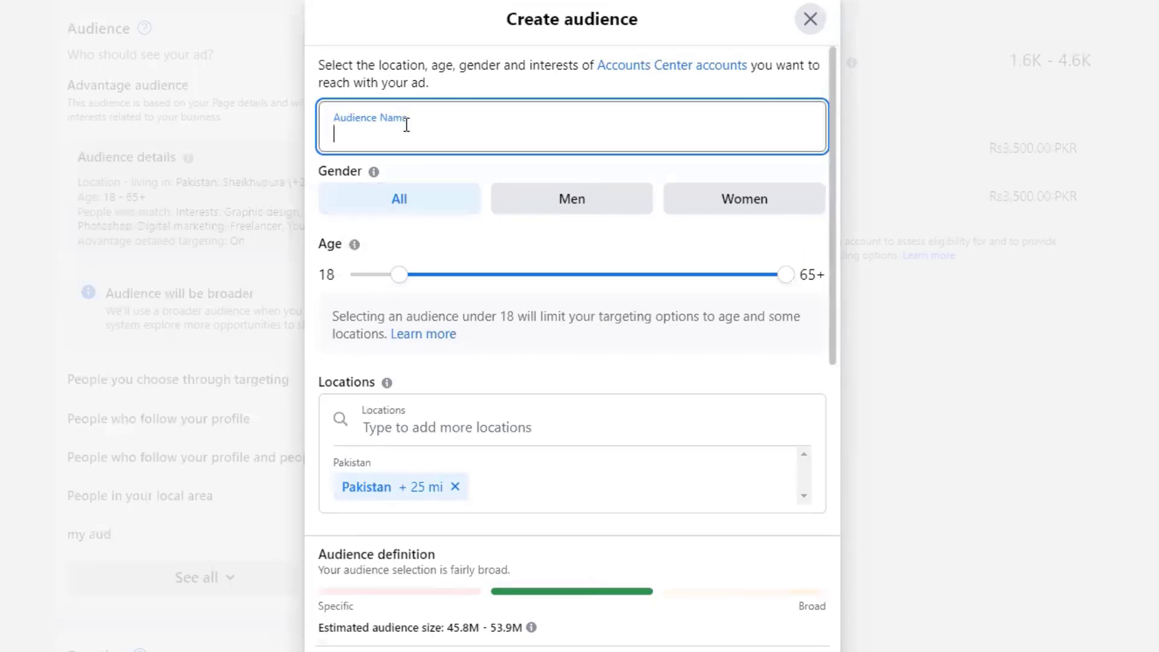
{"action": "type", "text": "my digital marketing au"}
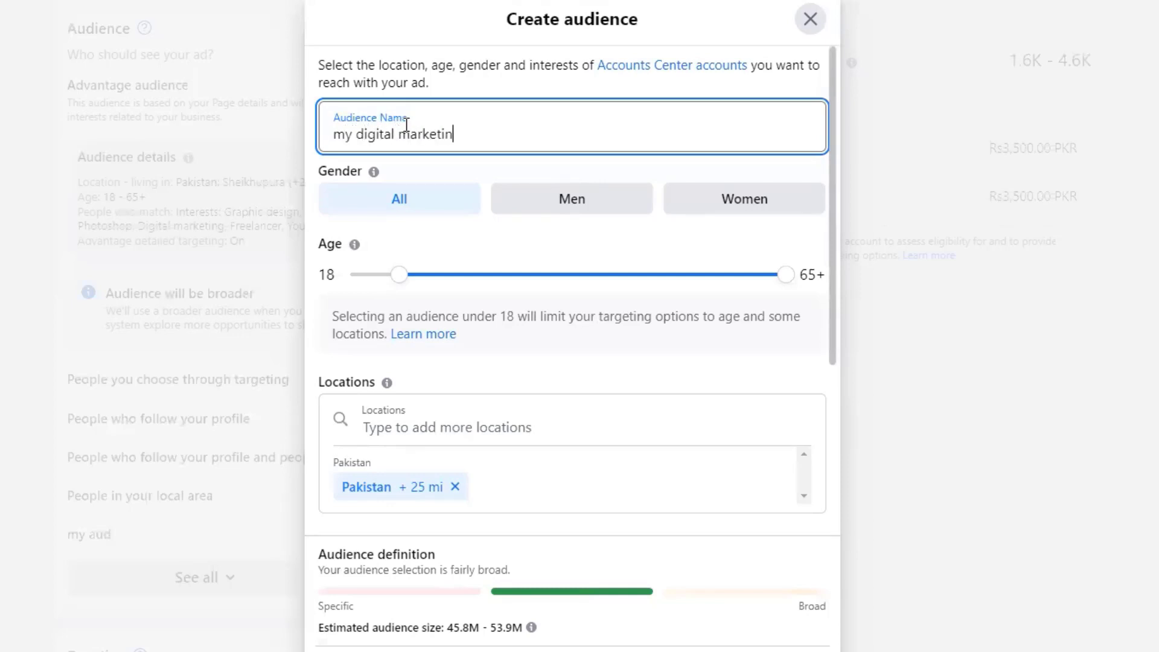
{"action": "type", "text": "dience"}
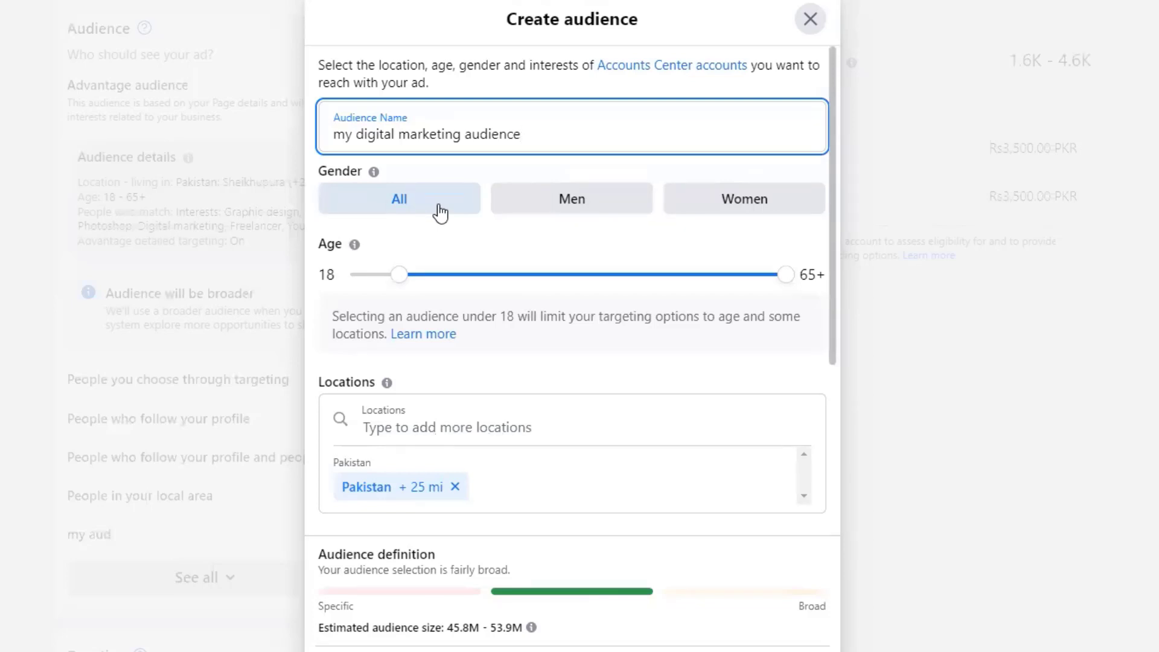
- Set the audience gender to All instead of Women
{"action": "left_click", "coordinate": [555, 208]}
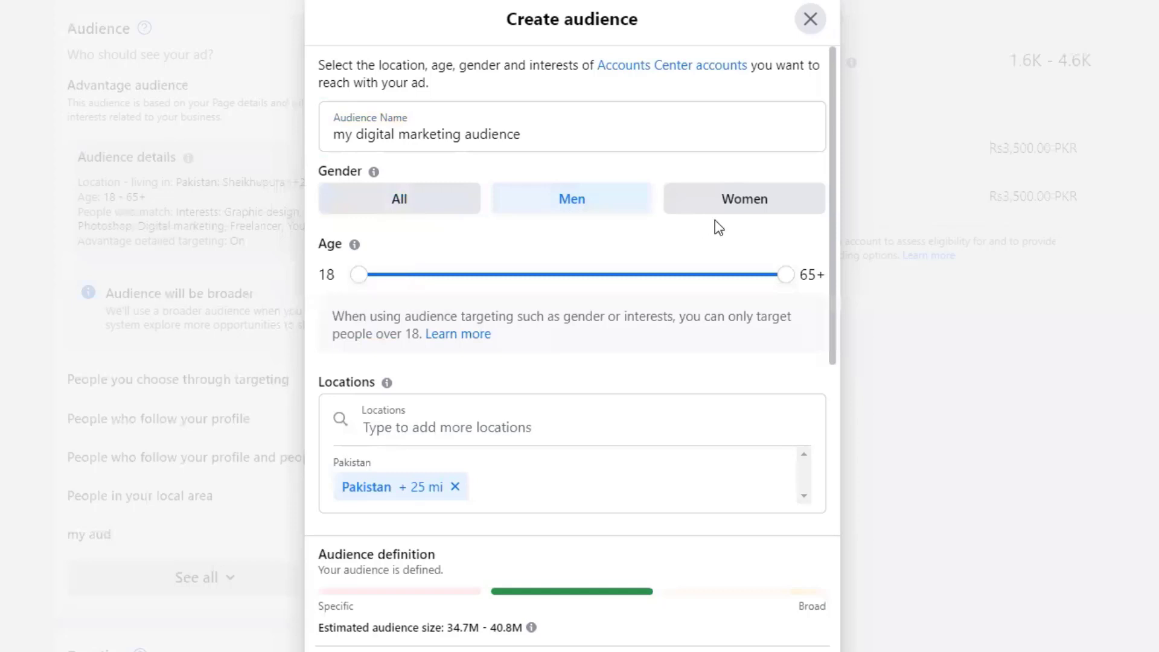
{"action": "left_click", "coordinate": [744, 202]}
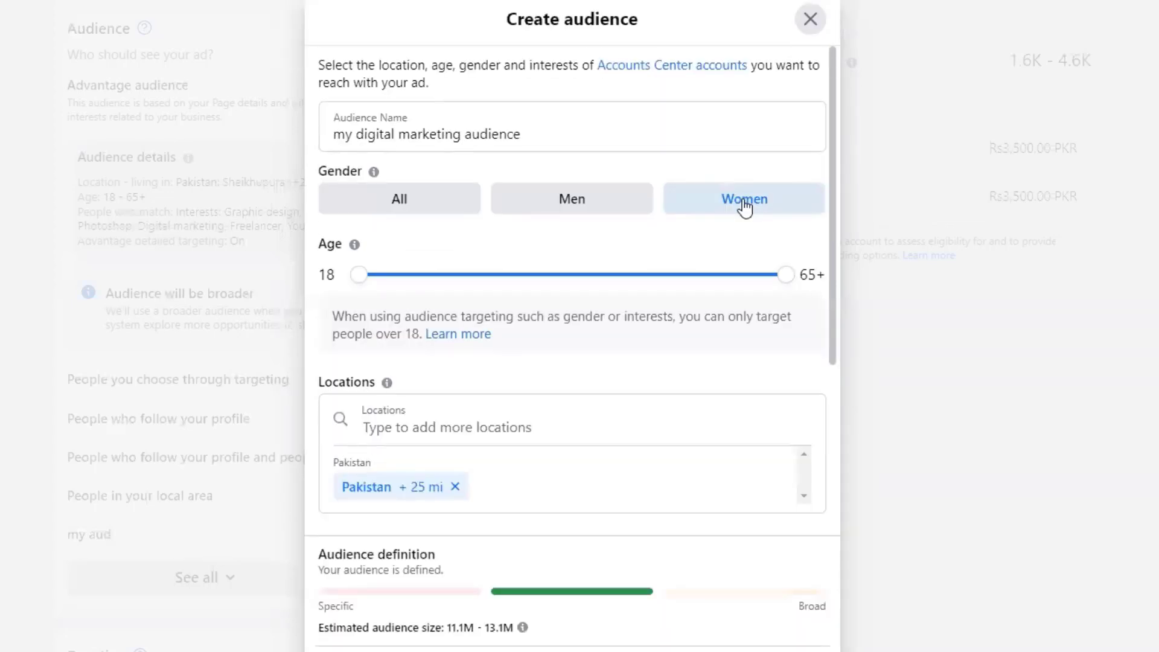
{"action": "left_click", "coordinate": [432, 205]}
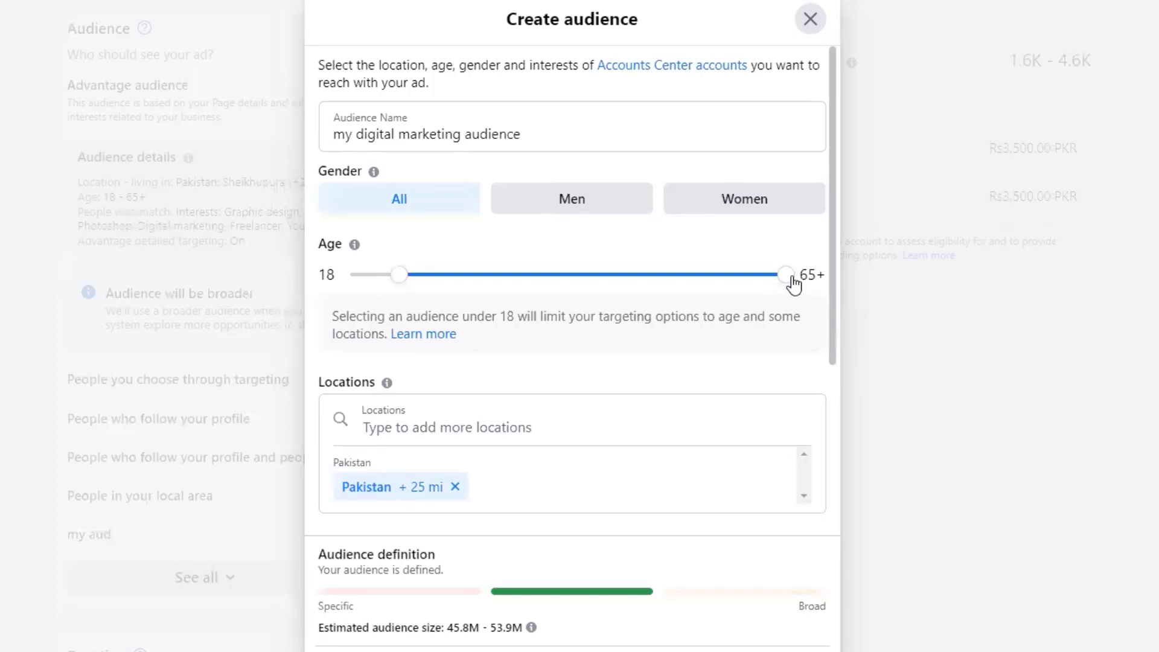
- Lower the maximum audience age to 50 and remove Pakistan from the locations
{"action": "left_click_drag", "start_coordinate": [792, 284], "coordinate": [667, 283]}
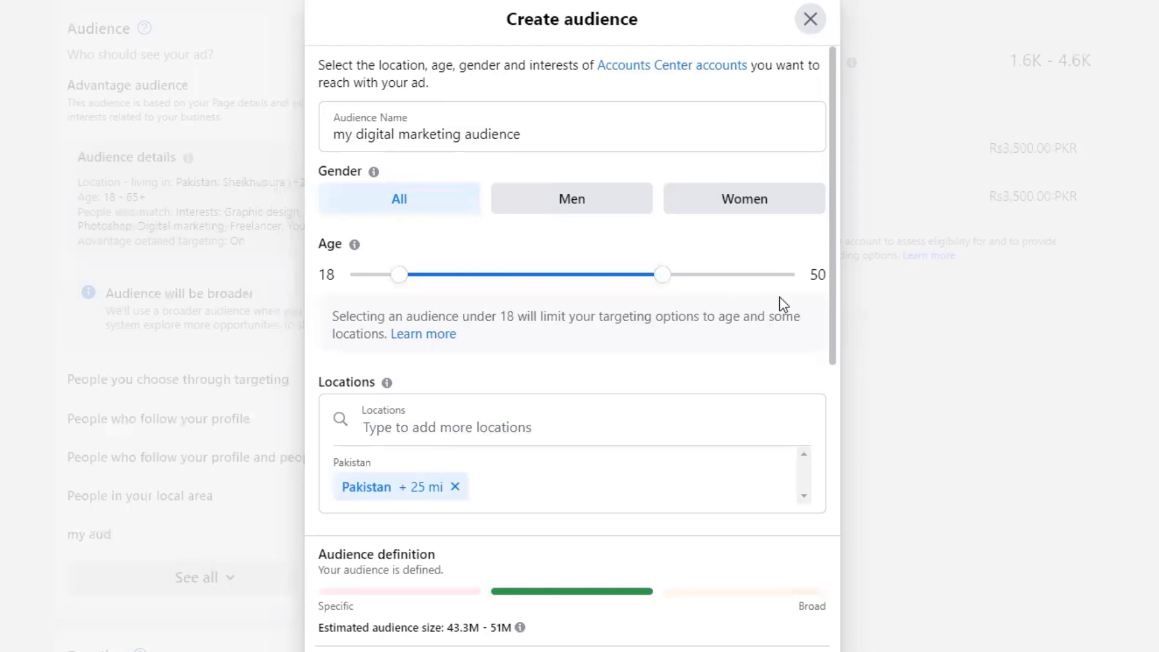
{"action": "left_click_drag", "start_coordinate": [835, 179], "coordinate": [827, 378]}
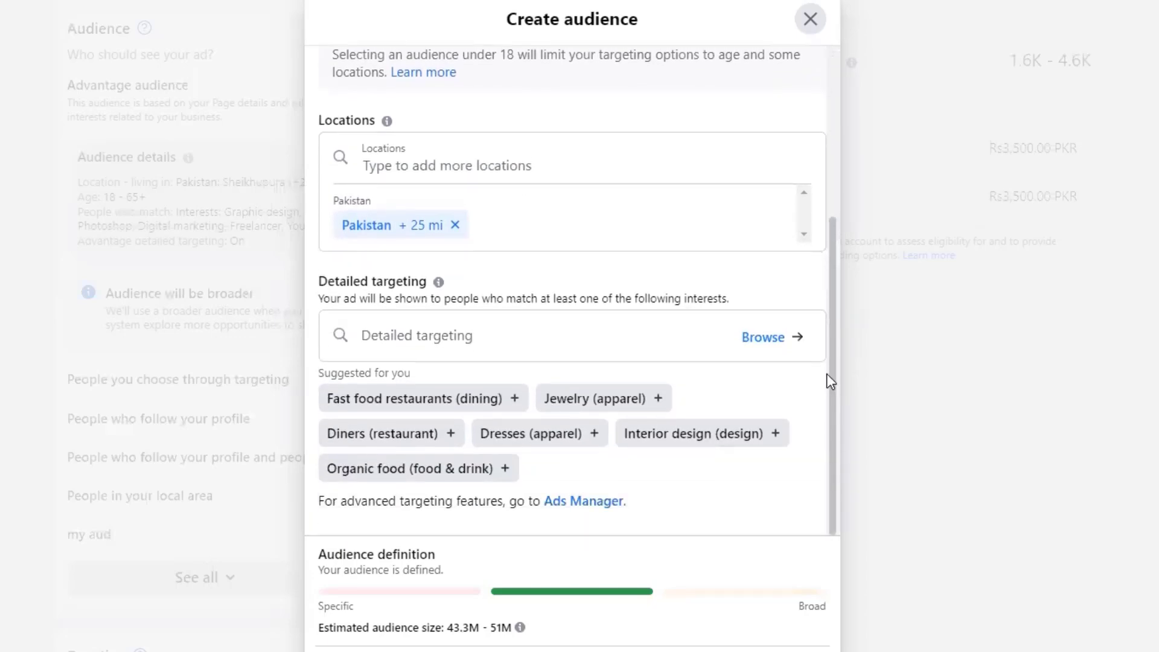
{"action": "left_click", "coordinate": [455, 225]}
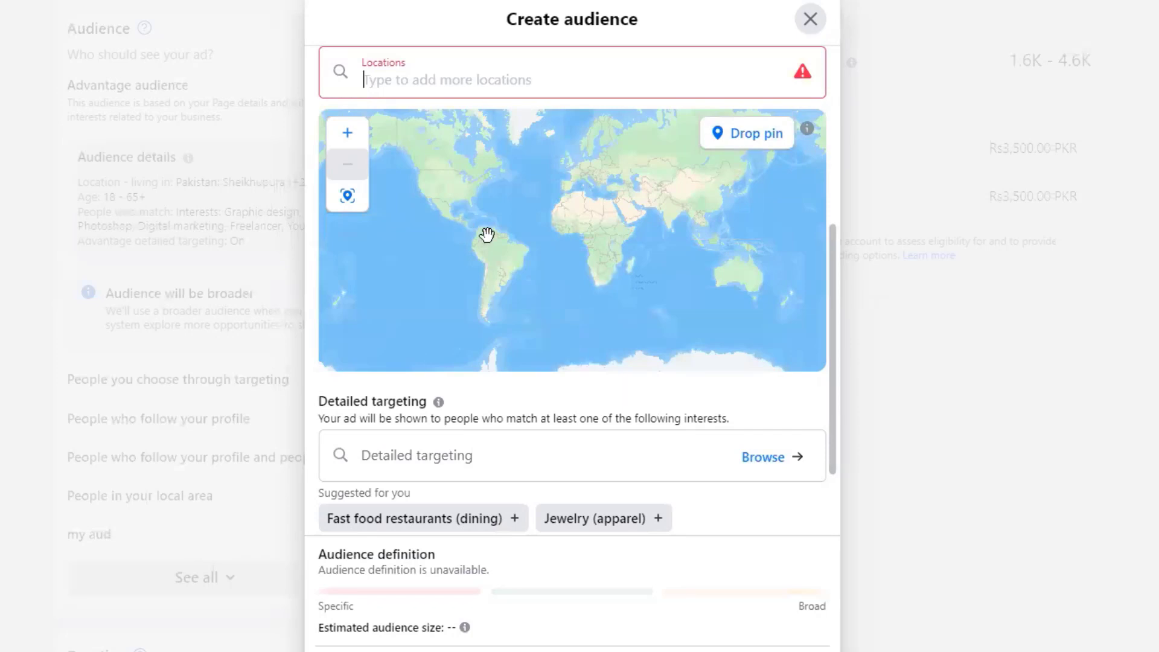
- Add France (Country) as the targeted location and centre France on the map
{"action": "type", "text": "fran"}
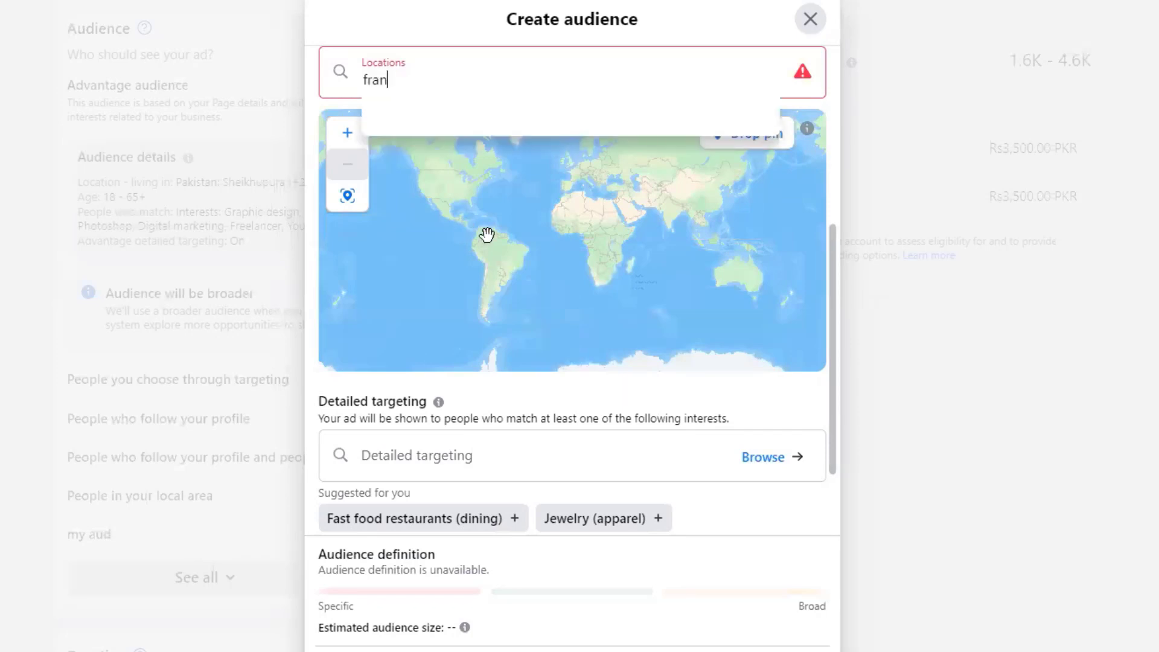
{"action": "type", "text": "ce"}
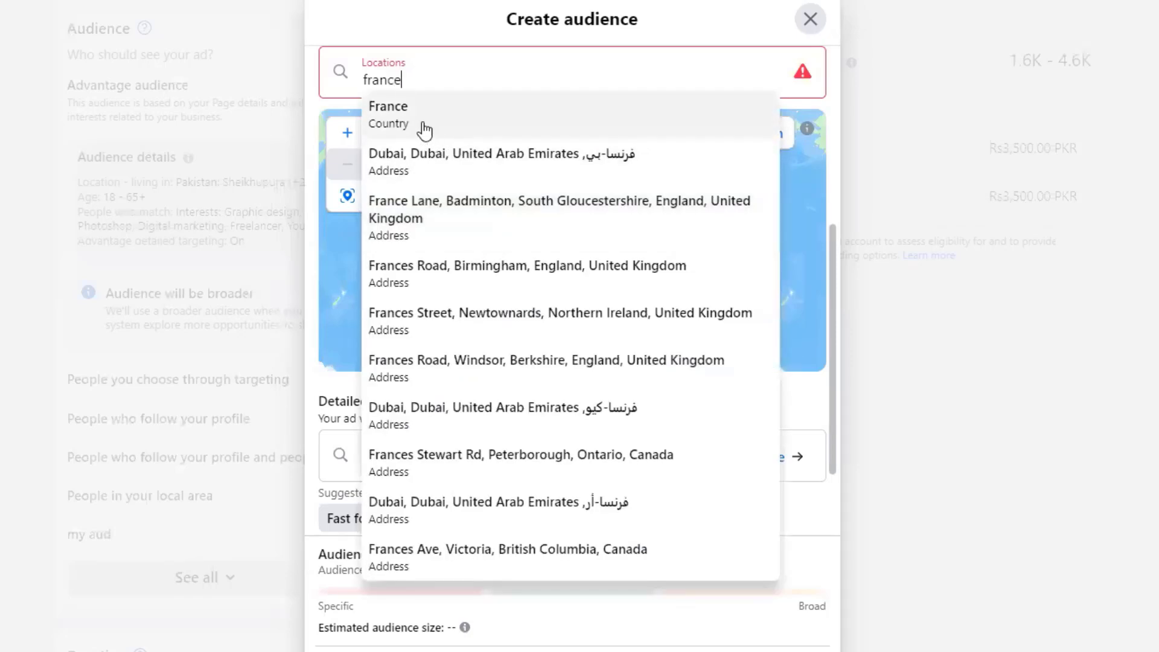
{"action": "left_click", "coordinate": [424, 129]}
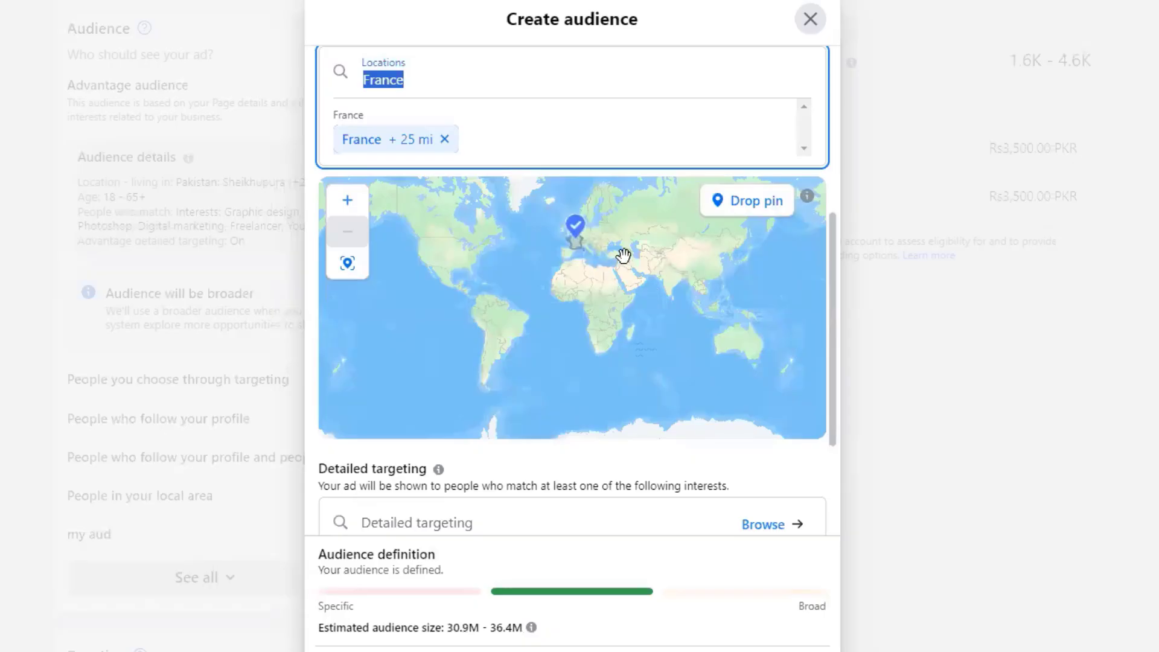
{"action": "left_click", "coordinate": [348, 201]}
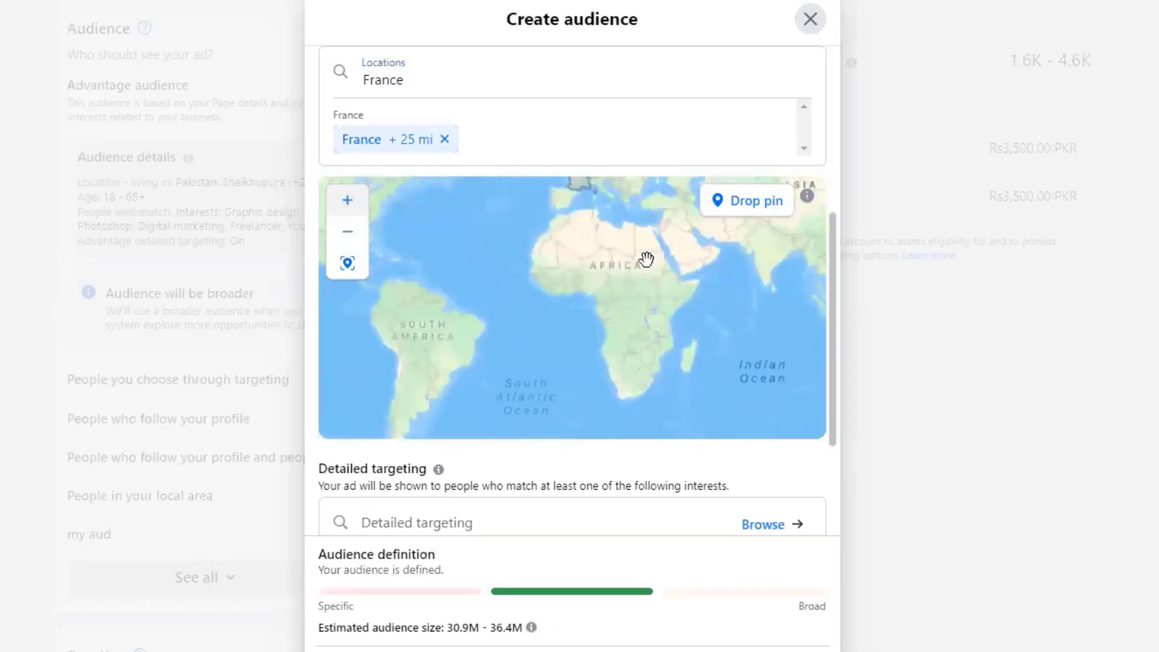
{"action": "left_click_drag", "start_coordinate": [635, 249], "coordinate": [616, 345]}
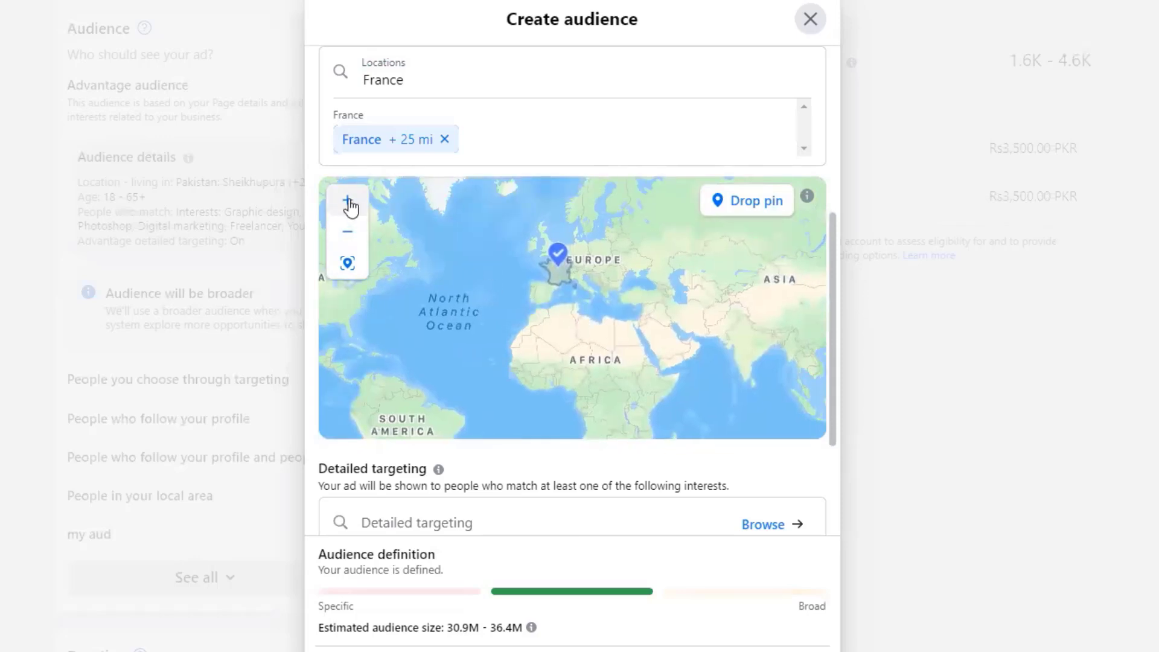
{"action": "left_click", "coordinate": [350, 202]}
{"action": "scroll", "coordinate": [613, 251], "scroll_direction": "up", "scroll_amount": 2}
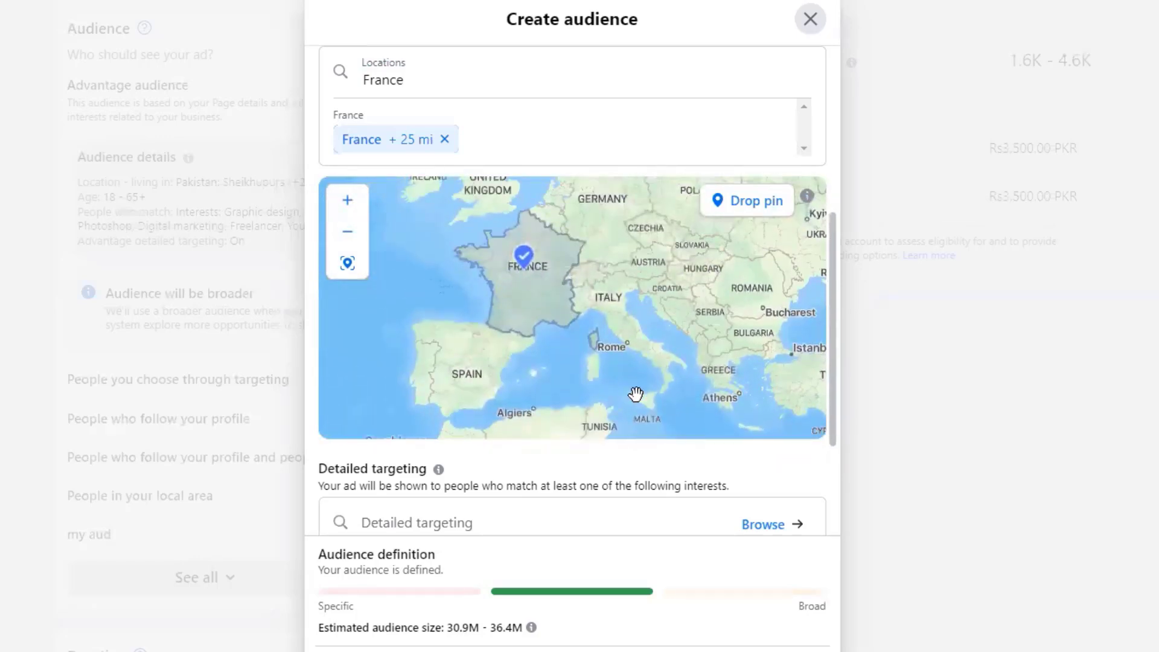
{"action": "left_click_drag", "start_coordinate": [634, 281], "coordinate": [573, 288]}
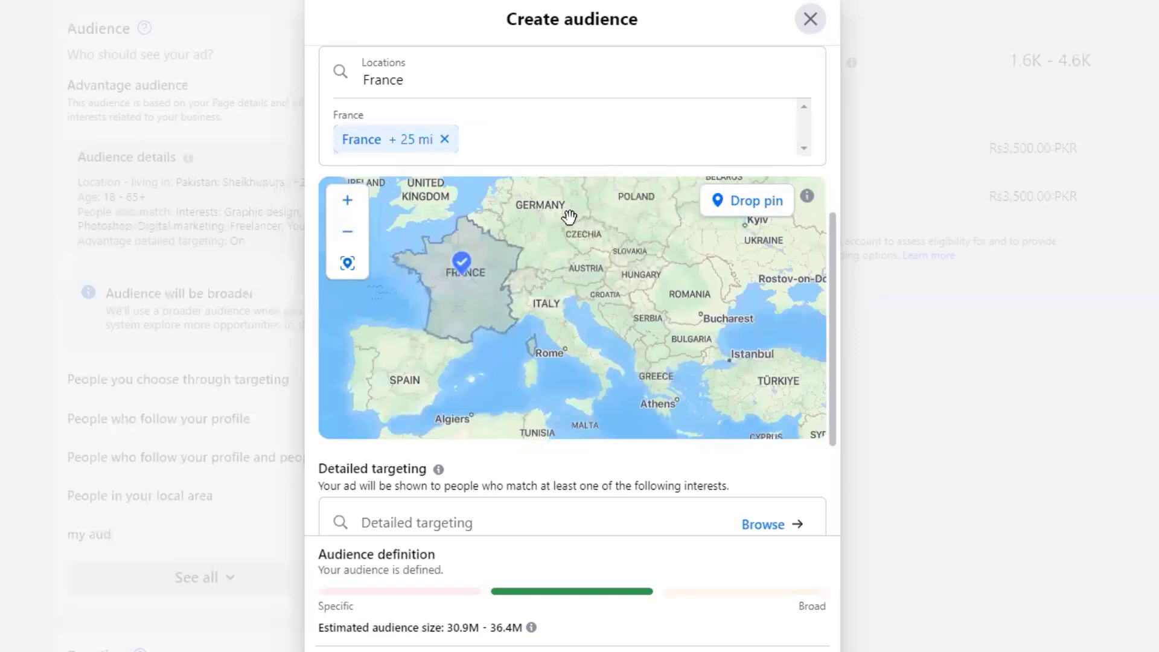
{"action": "left_click_drag", "start_coordinate": [567, 216], "coordinate": [590, 268]}
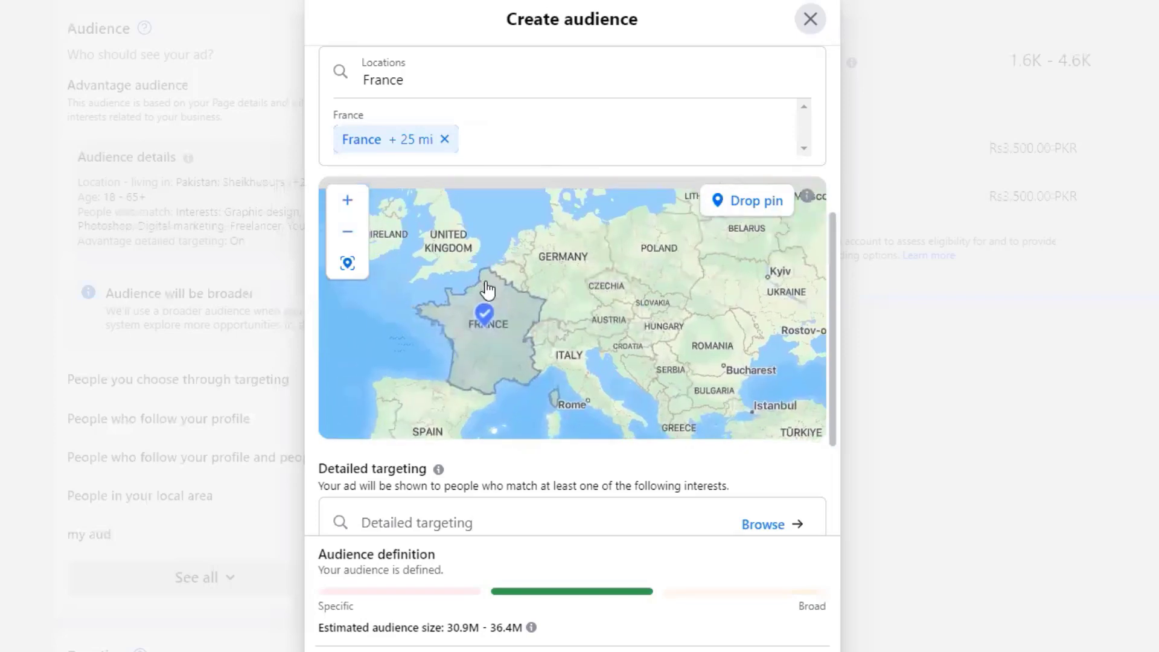
{"action": "left_click", "coordinate": [440, 80]}
- Add London, England, United Kingdom as a location with a 23 mi radius
{"action": "key", "text": "BackSpace"}
{"action": "key", "text": "BackSpace"}
{"action": "key", "text": "BackSpace"}
{"action": "key", "text": "BackSpace"}
{"action": "key", "text": "BackSpace"}
{"action": "key", "text": "BackSpace"}
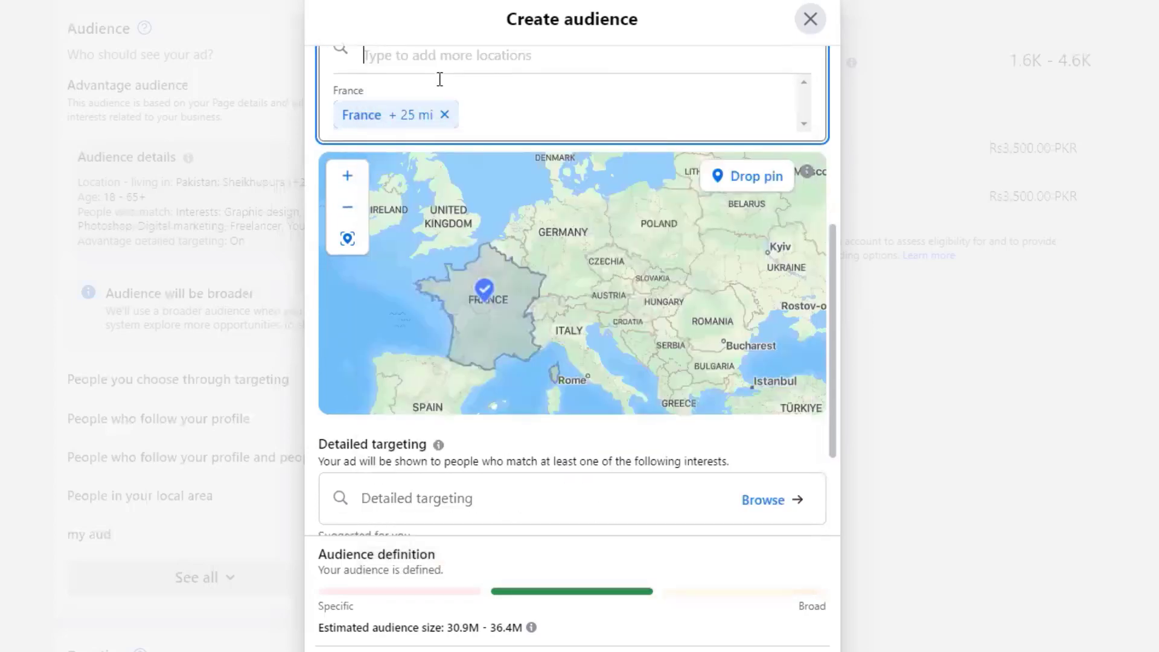
{"action": "type", "text": "london"}
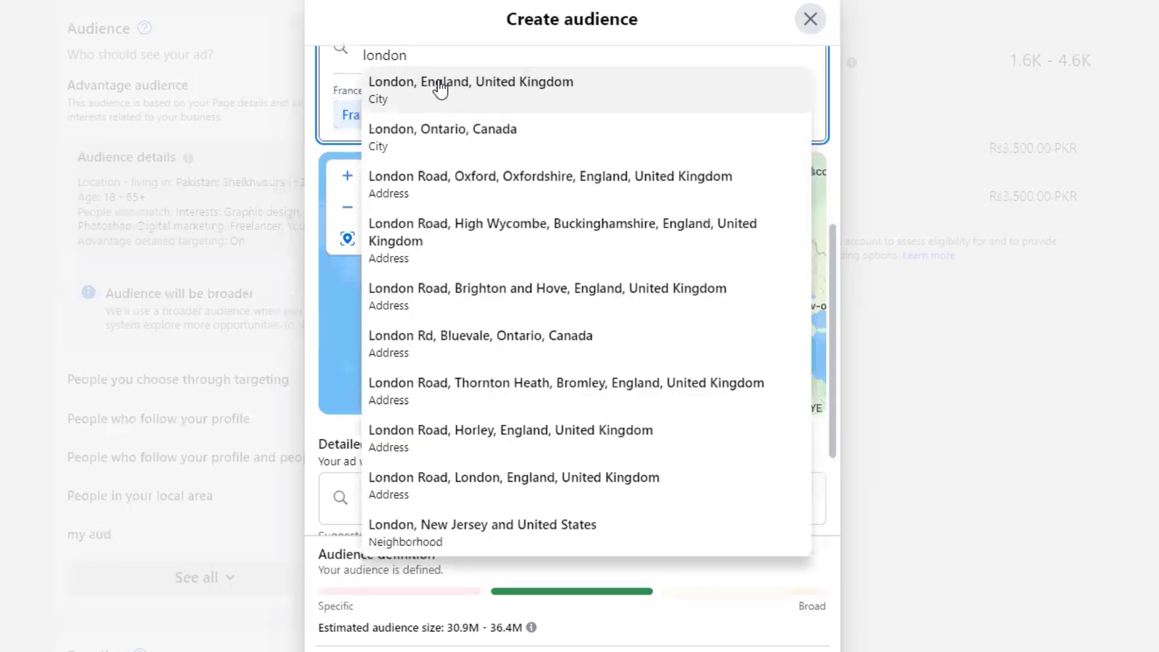
{"action": "left_click", "coordinate": [491, 94]}
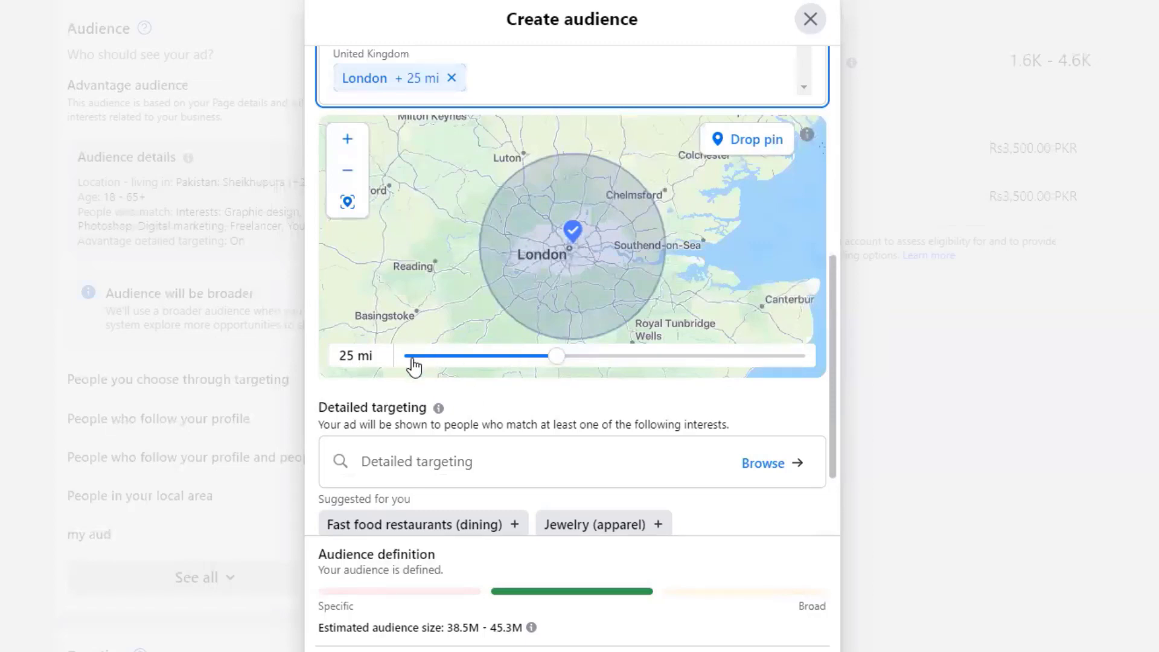
{"action": "left_click", "coordinate": [555, 363]}
{"action": "left_click_drag", "start_coordinate": [555, 364], "coordinate": [532, 362]}
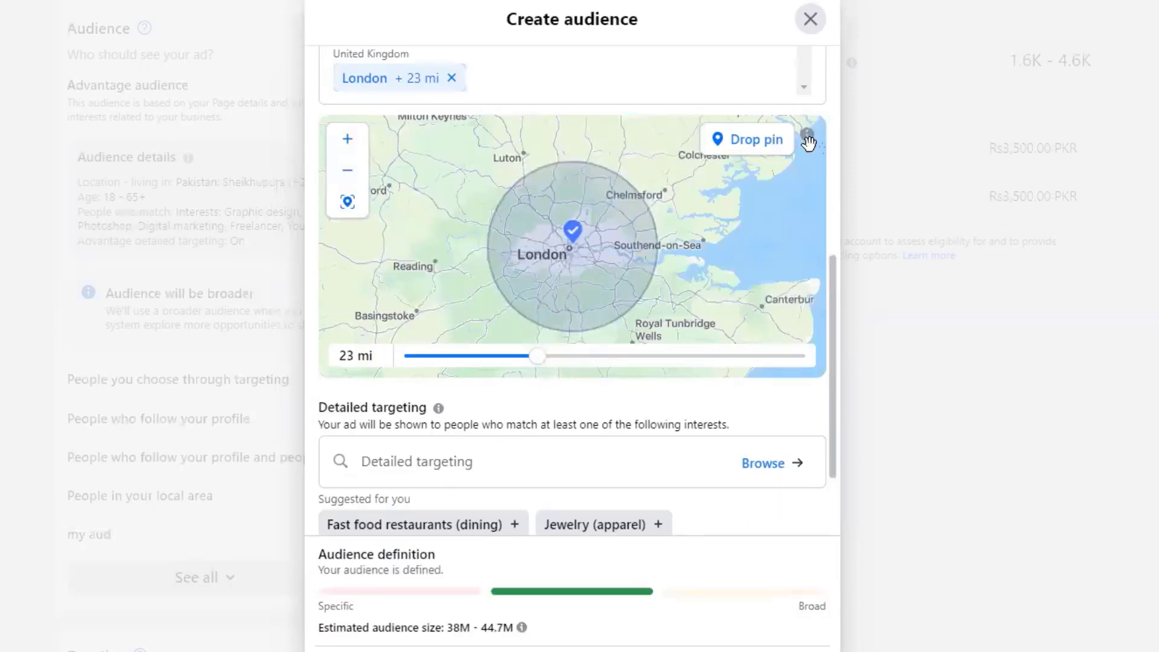
{"action": "left_click_drag", "start_coordinate": [834, 286], "coordinate": [831, 209]}
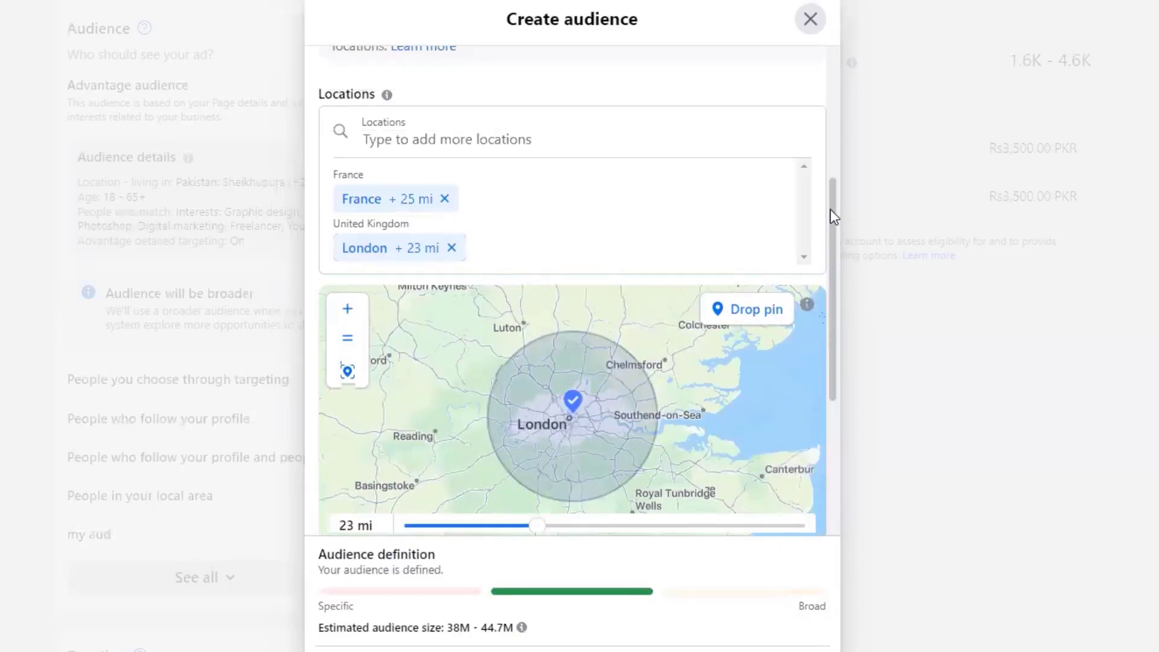
- Add Lahore, Punjab, Pakistan as a location with a 13 mi radius
{"action": "left_click", "coordinate": [435, 140]}
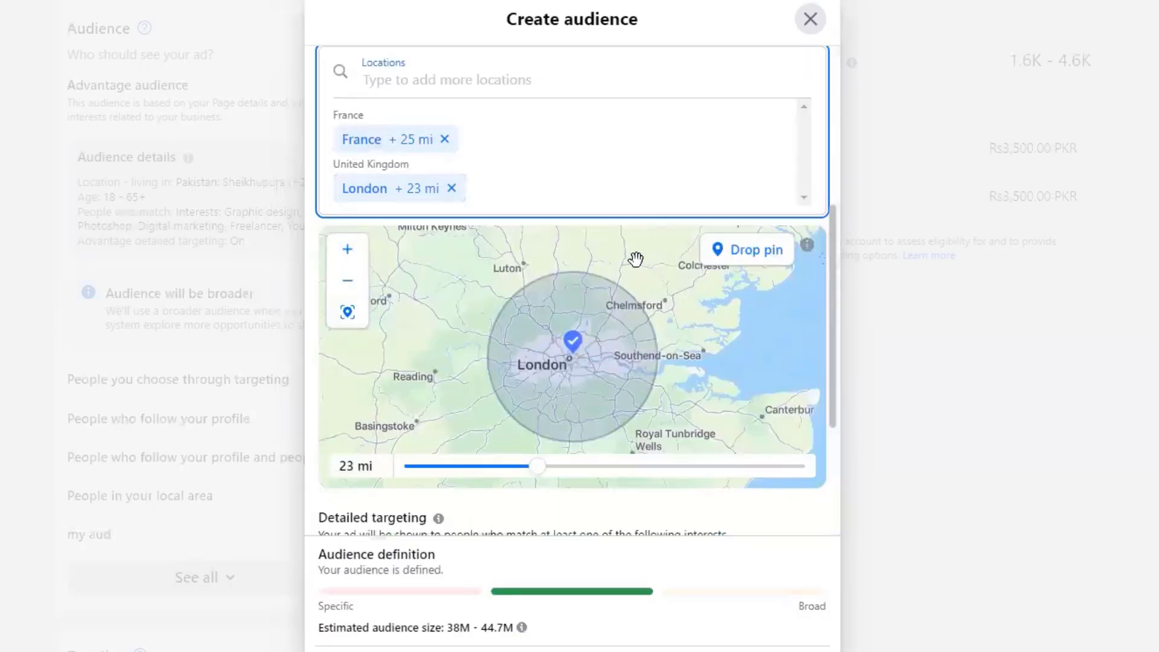
{"action": "type", "text": "lahore"}
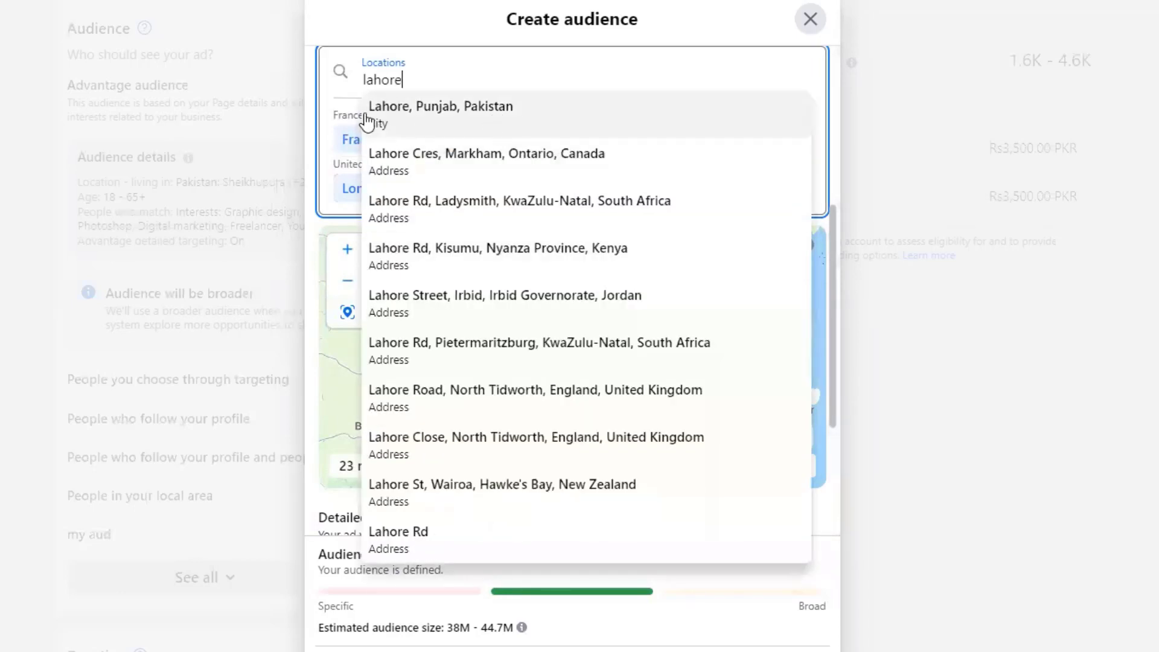
{"action": "left_click", "coordinate": [489, 108]}
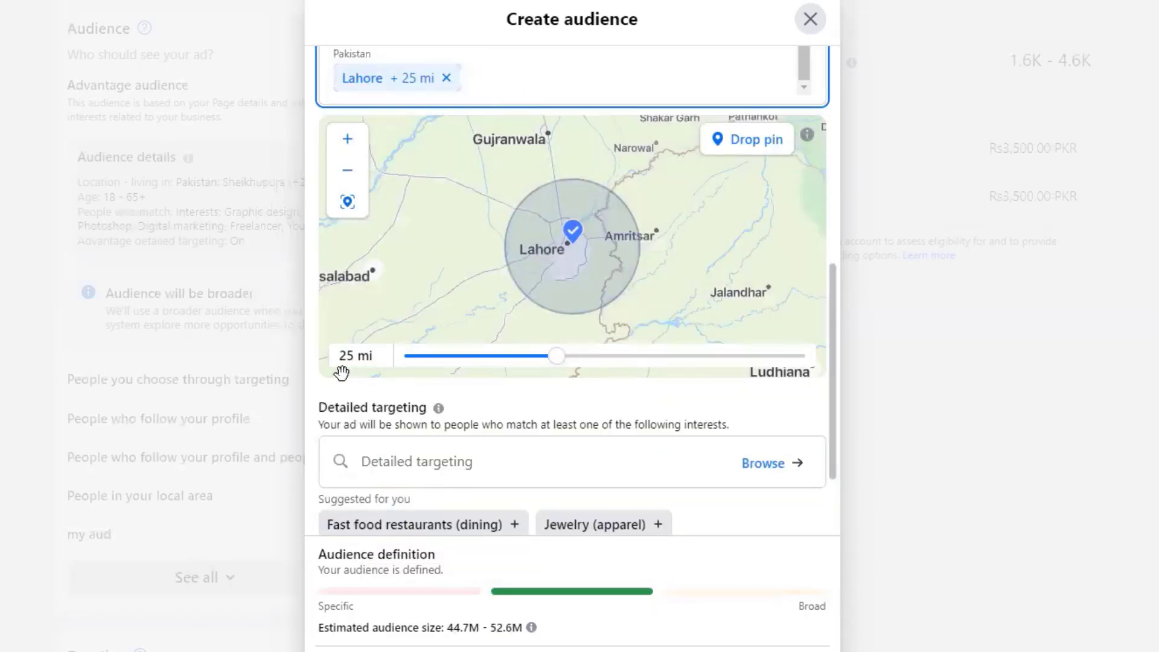
{"action": "left_click_drag", "start_coordinate": [554, 357], "coordinate": [424, 362]}
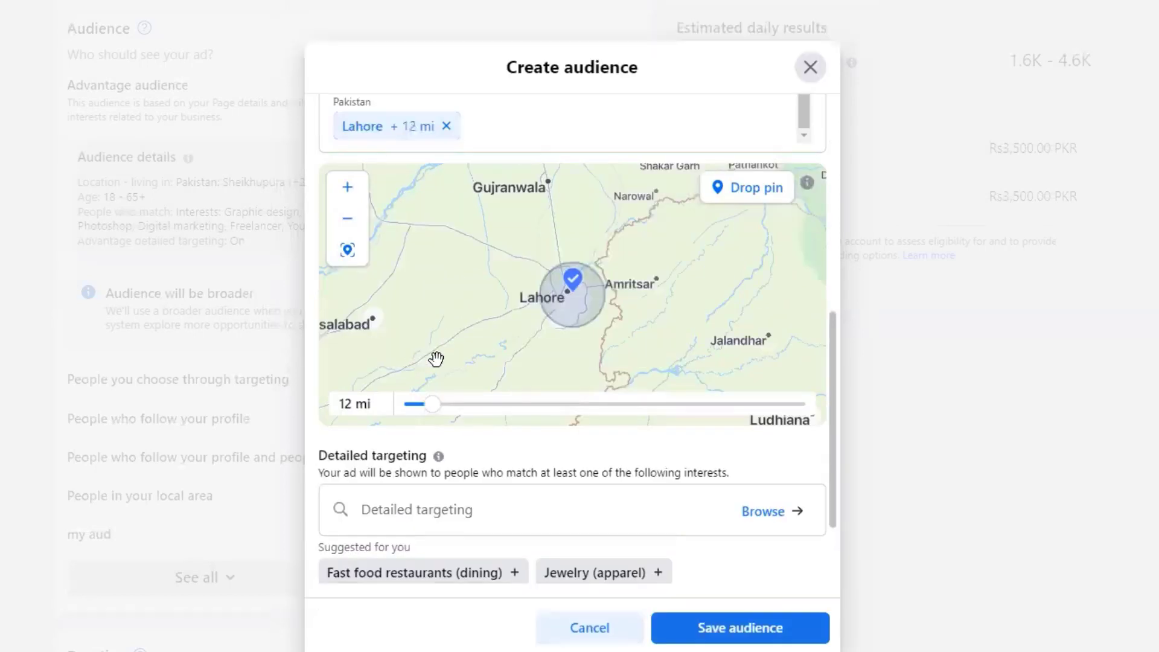
{"action": "left_click", "coordinate": [434, 366]}
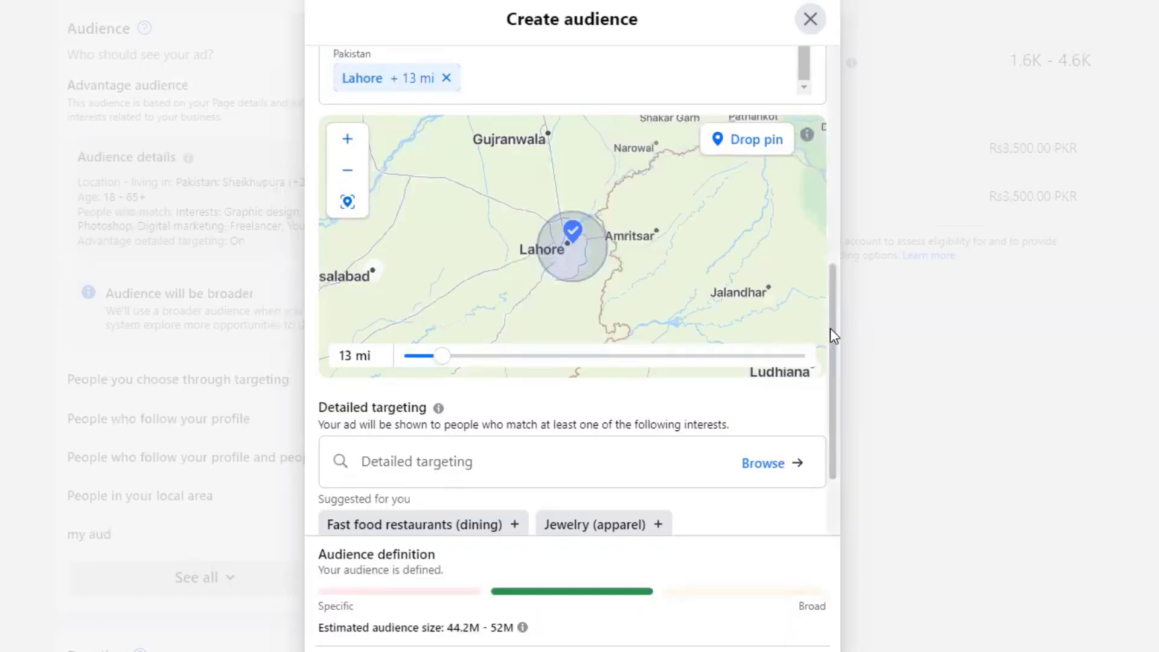
{"action": "left_click_drag", "start_coordinate": [830, 328], "coordinate": [832, 213]}
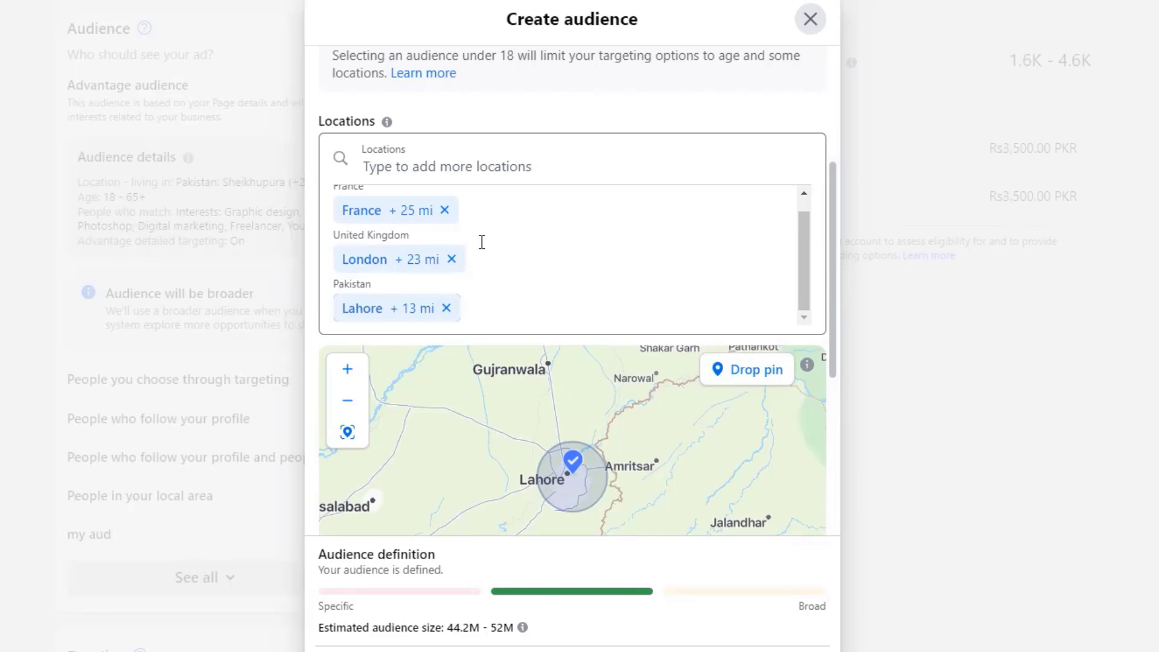
- Remove France and London from the targeted locations
{"action": "left_click", "coordinate": [445, 210]}
{"action": "scroll", "coordinate": [446, 205], "scroll_direction": "down", "scroll_amount": 2}
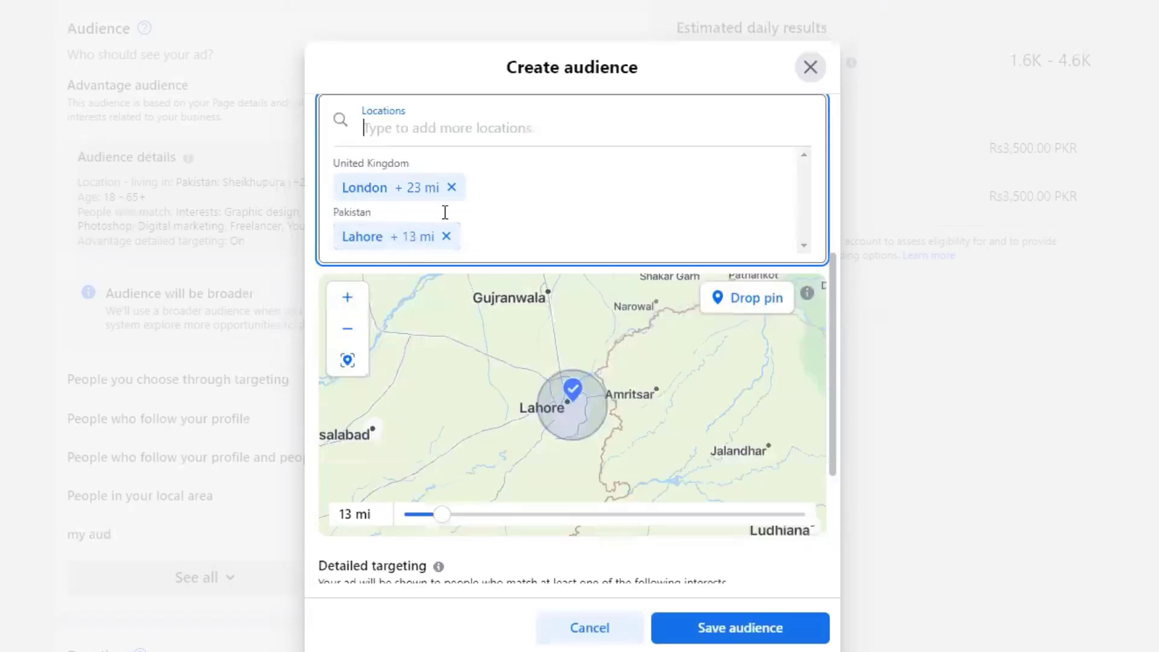
{"action": "left_click", "coordinate": [451, 140]}
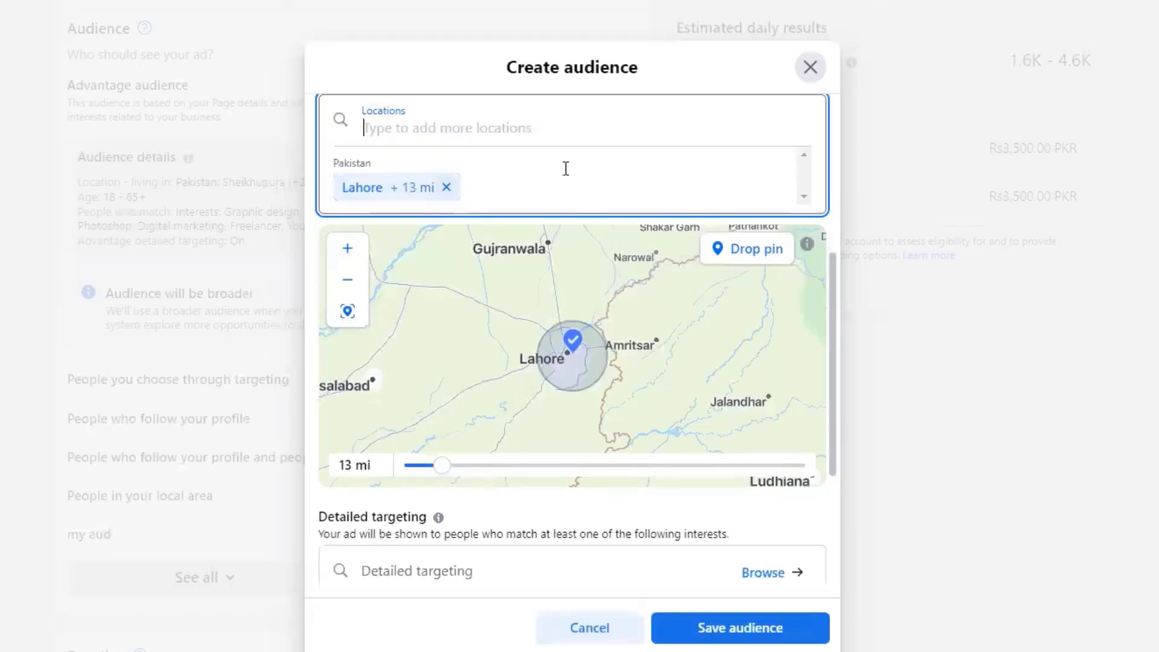
{"action": "scroll", "coordinate": [673, 427], "scroll_direction": "down", "scroll_amount": 1}
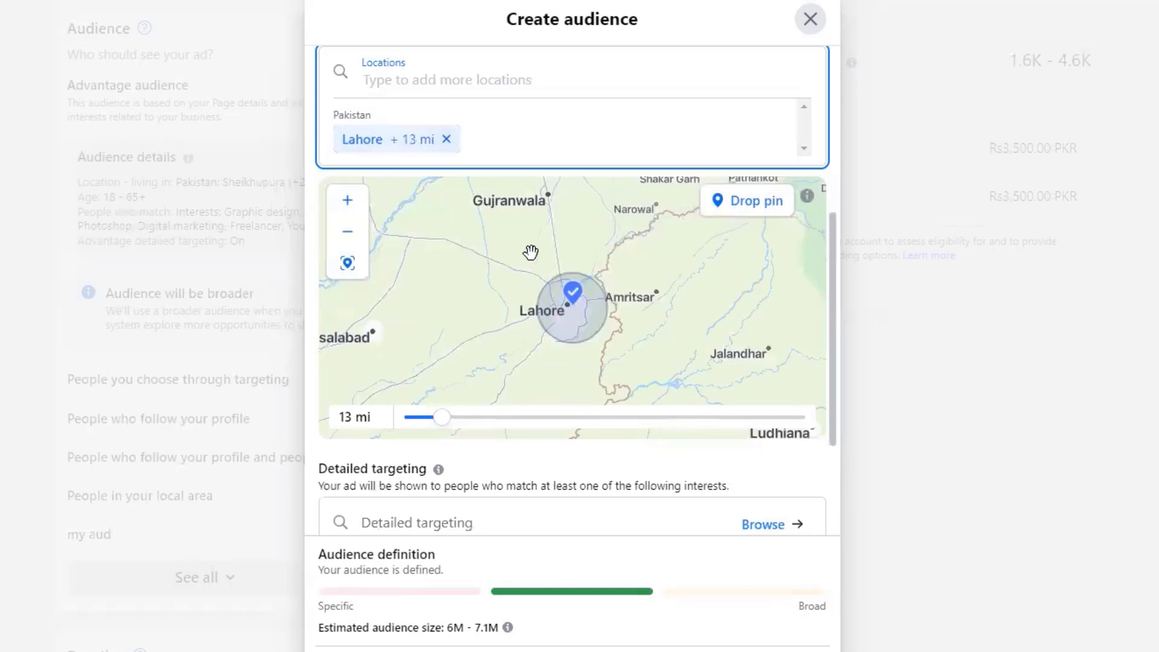
- Add Gujranwala, Punjab, Pakistan as a location with a 15 mi radius
{"action": "type", "text": "g"}
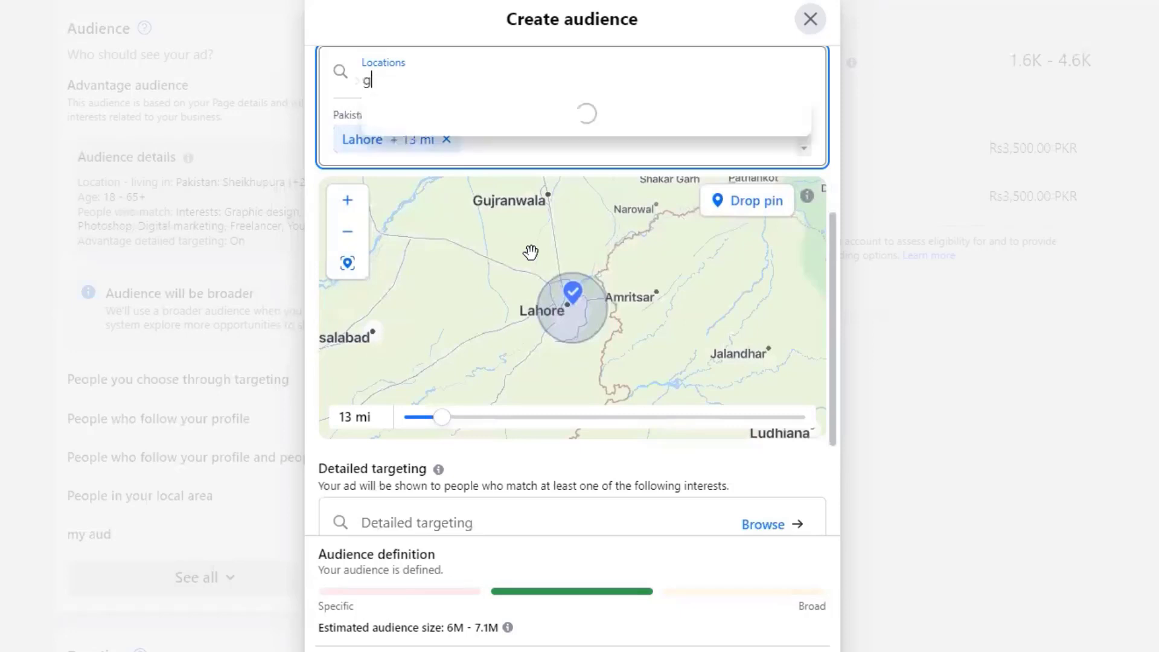
{"action": "type", "text": "ujranwal"}
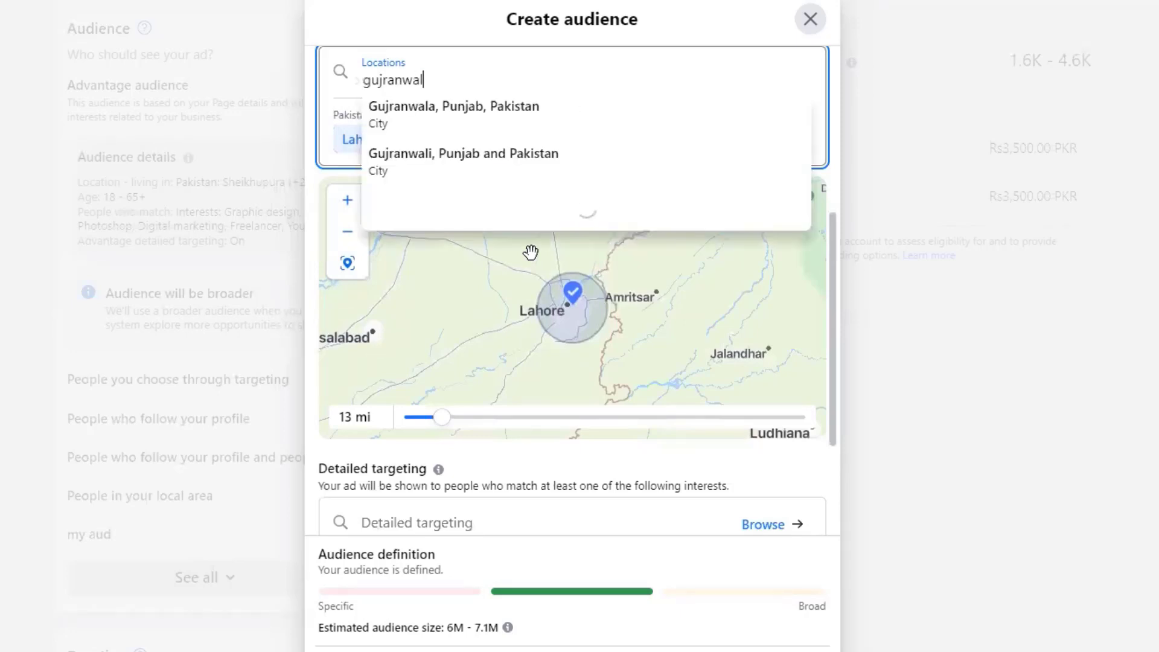
{"action": "type", "text": "a"}
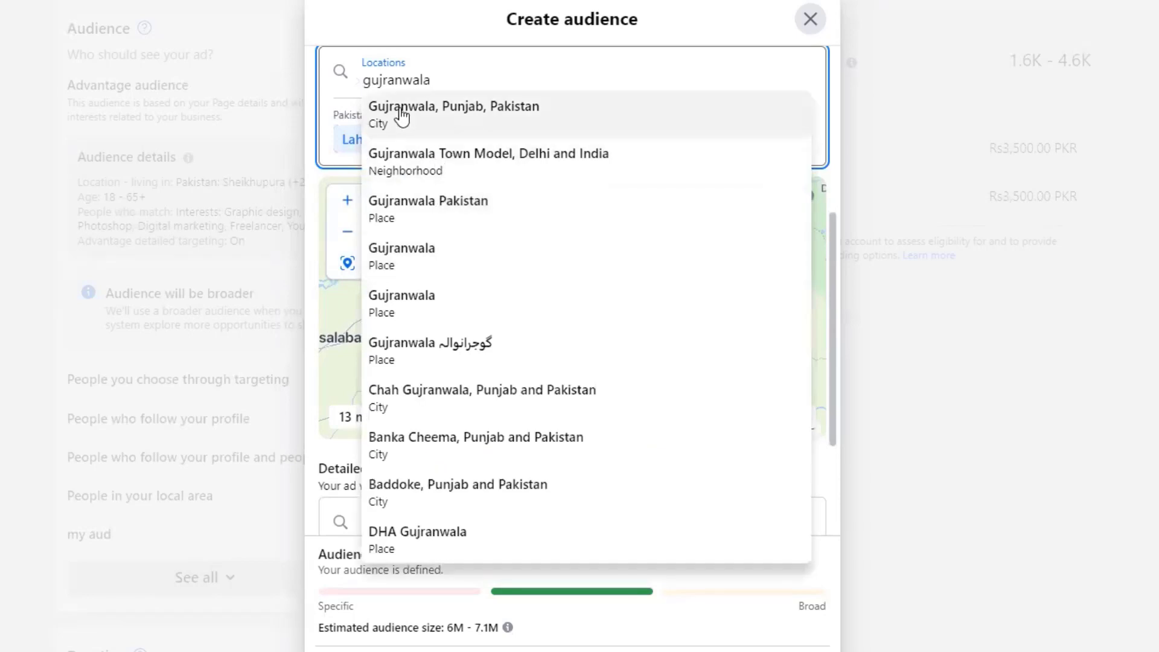
{"action": "left_click", "coordinate": [402, 114]}
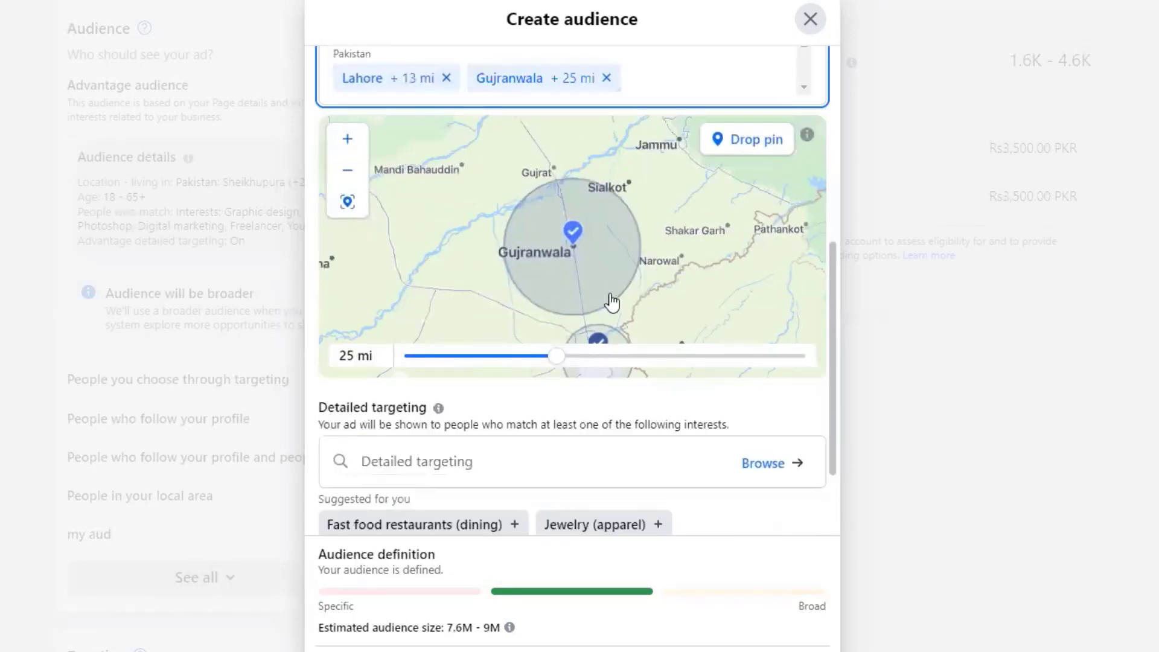
{"action": "left_click_drag", "start_coordinate": [560, 360], "coordinate": [476, 360]}
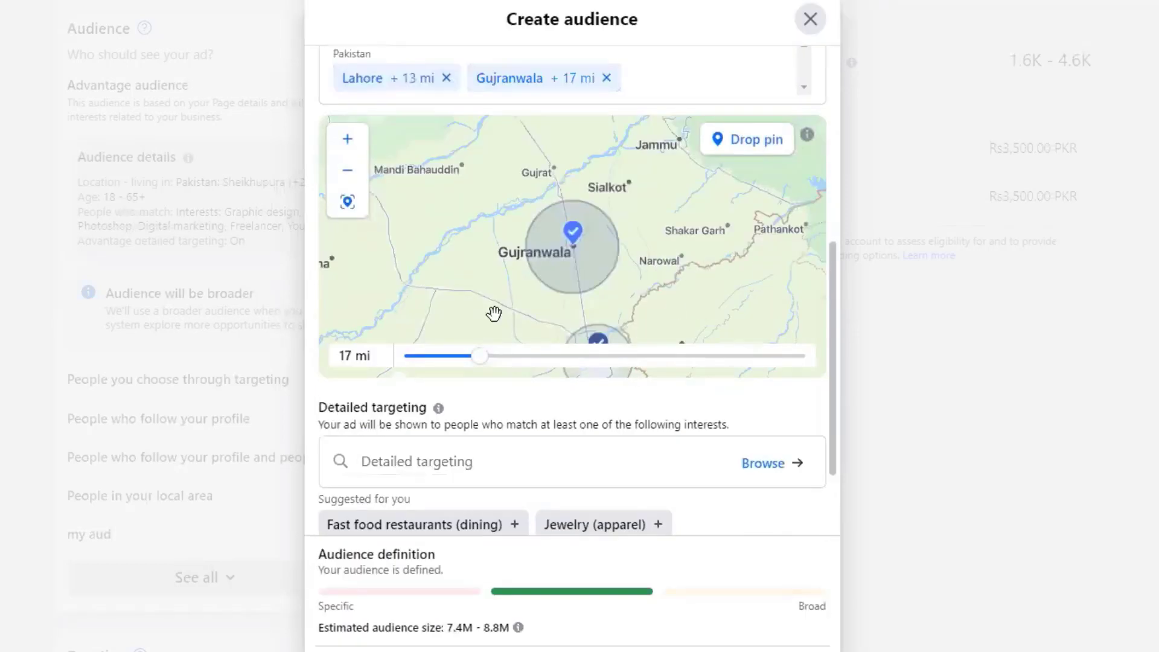
{"action": "left_click_drag", "start_coordinate": [476, 362], "coordinate": [456, 366]}
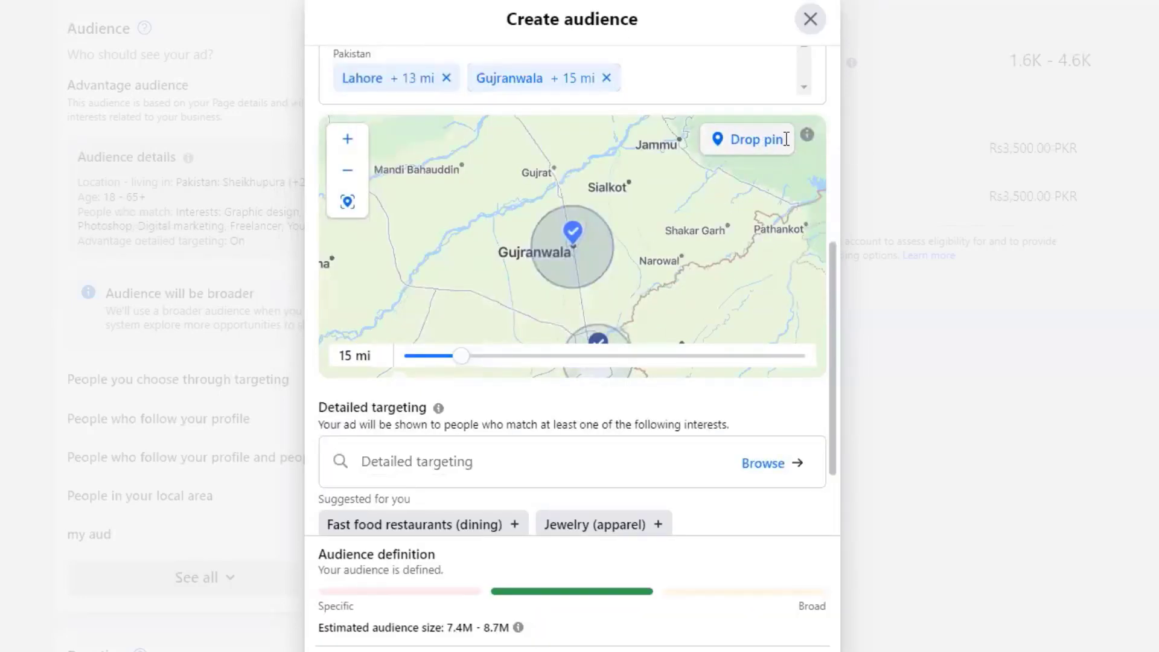
{"action": "scroll", "coordinate": [534, 278], "scroll_direction": "down", "scroll_amount": 3}
{"action": "scroll", "coordinate": [534, 278], "scroll_direction": "down", "scroll_amount": 1}
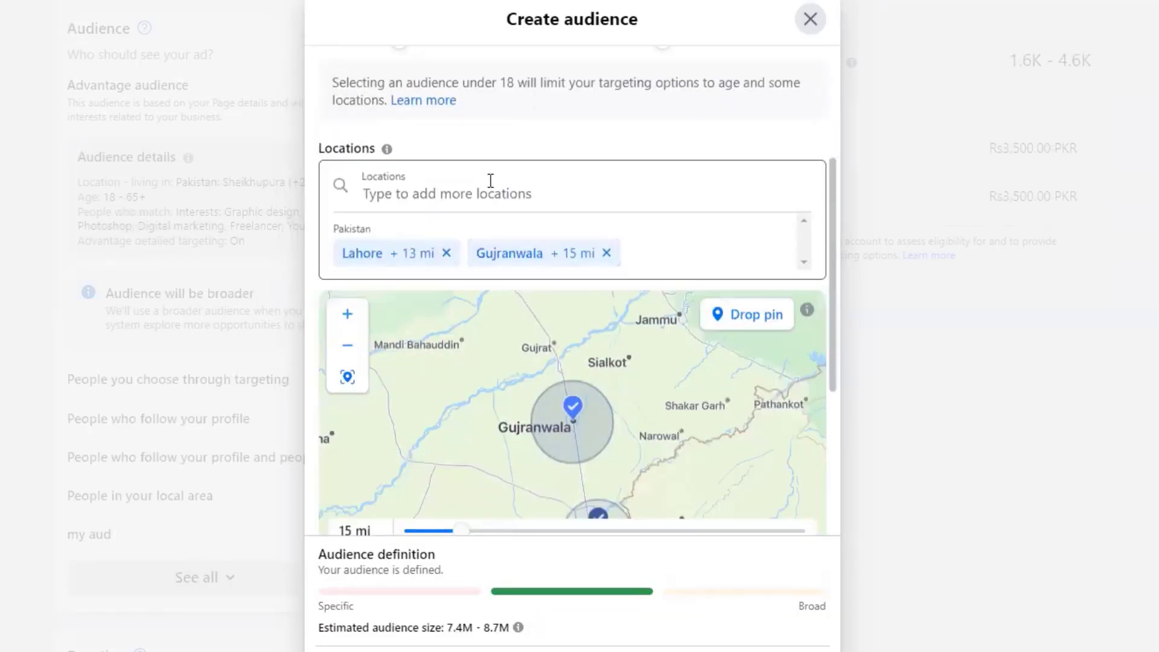
- Add Sialkot, Punjab, Pakistan as a location and shrink its radius to 14 mi
{"action": "left_click", "coordinate": [487, 177]}
{"action": "type", "text": "sailkot"}
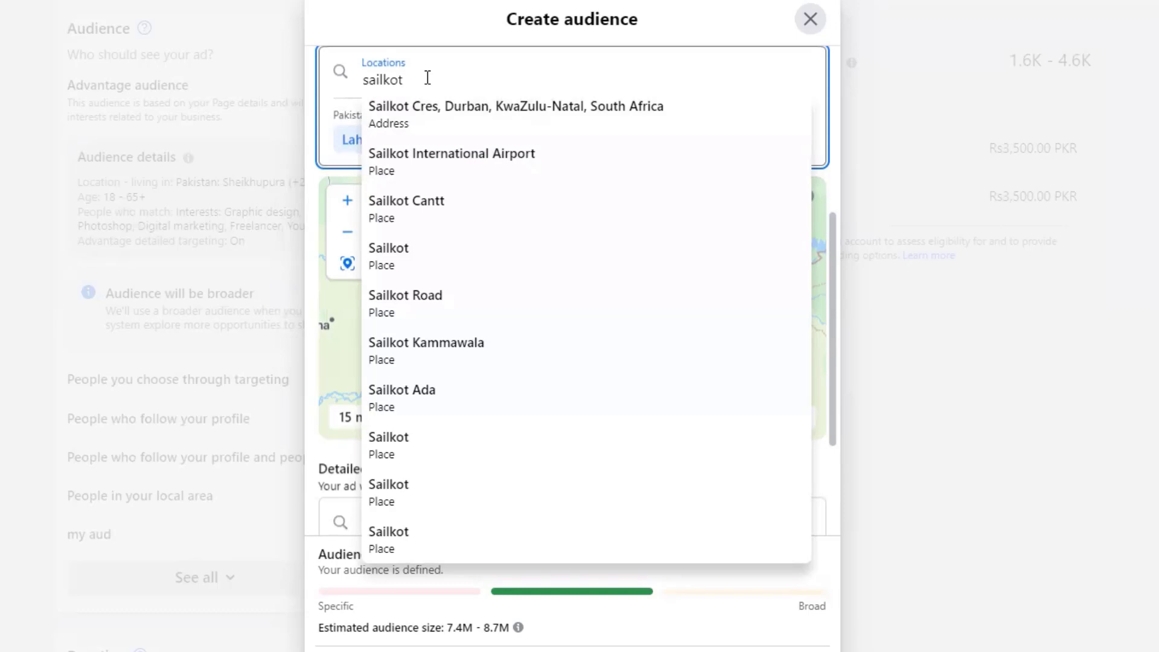
{"action": "key", "text": "BackSpace"}
{"action": "key", "text": "BackSpace"}
{"action": "key", "text": "BackSpace"}
{"action": "key", "text": "BackSpace"}
{"action": "key", "text": "BackSpace"}
{"action": "key", "text": "BackSpace"}
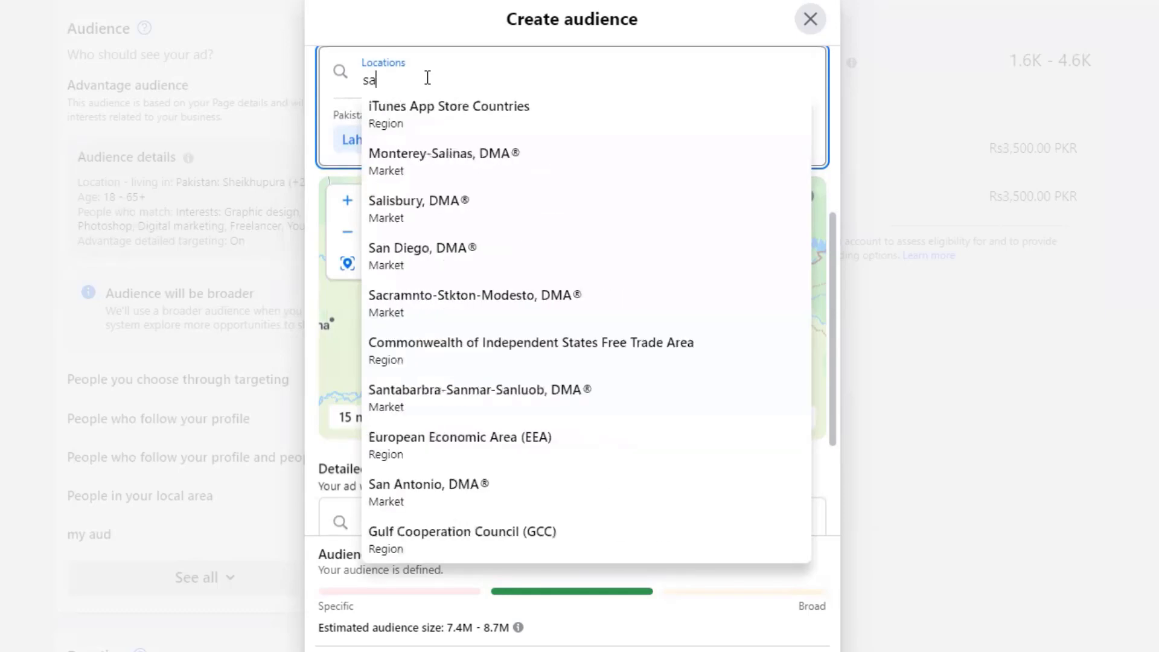
{"action": "type", "text": "ialko"}
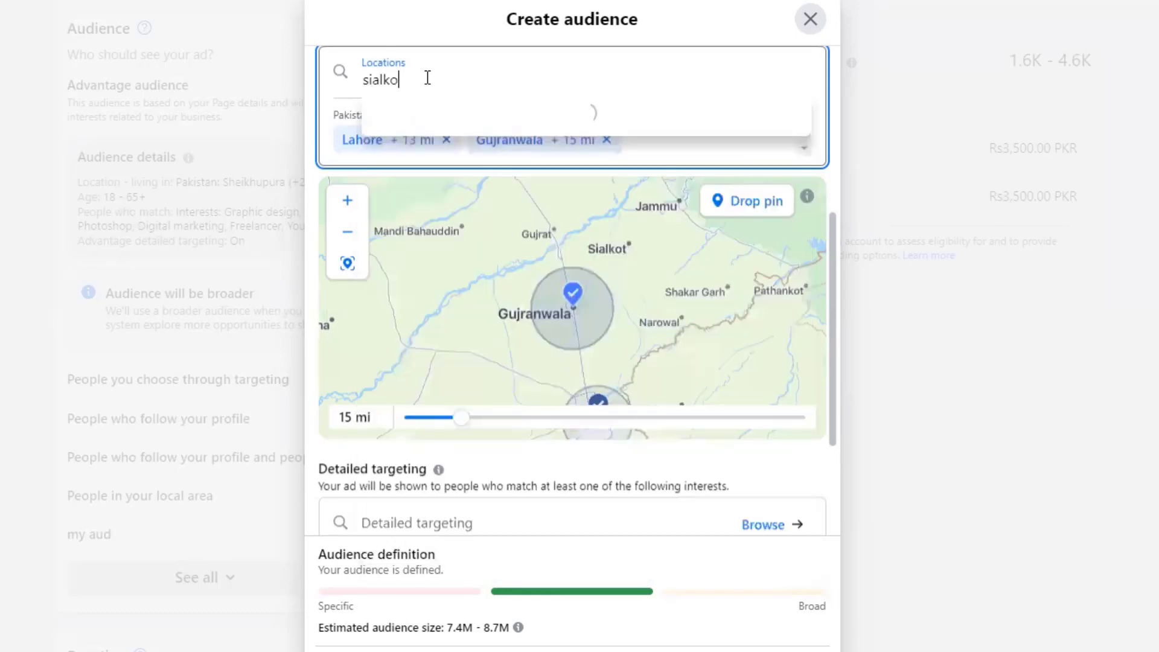
{"action": "type", "text": "t"}
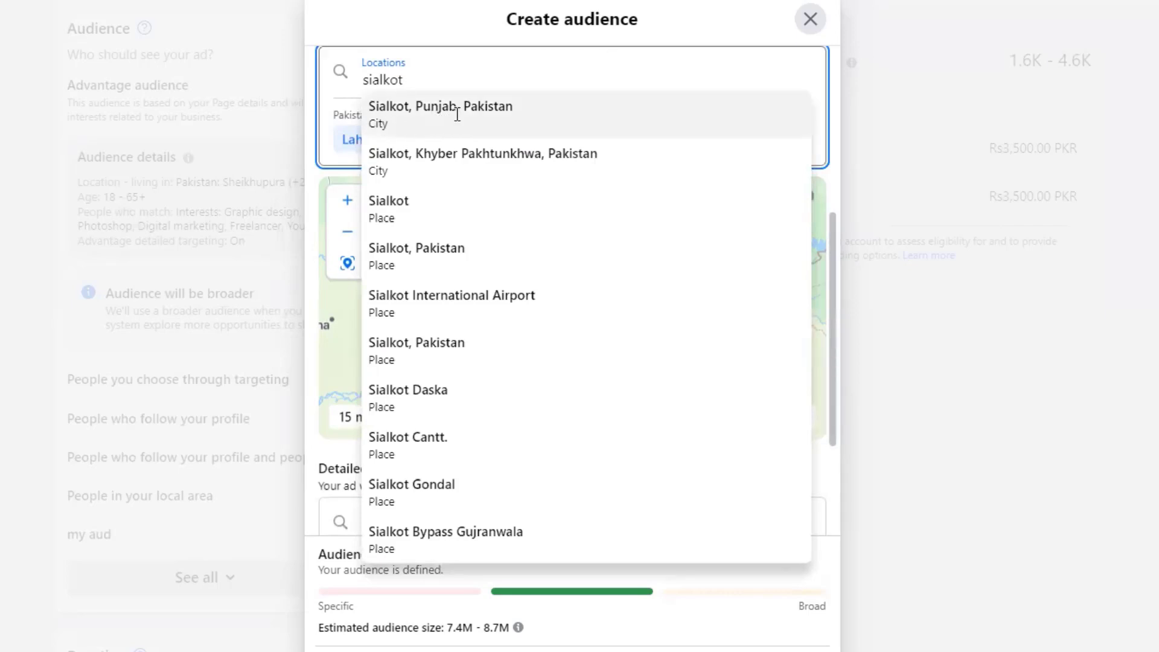
{"action": "left_click", "coordinate": [457, 114]}
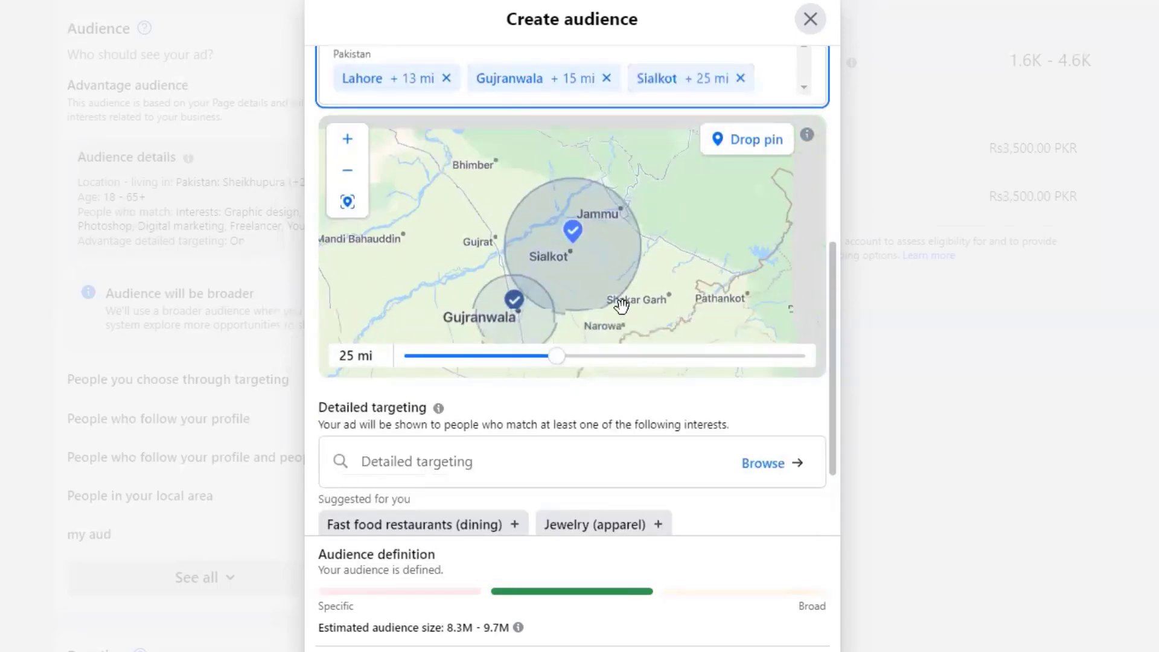
{"action": "left_click_drag", "start_coordinate": [554, 356], "coordinate": [447, 359]}
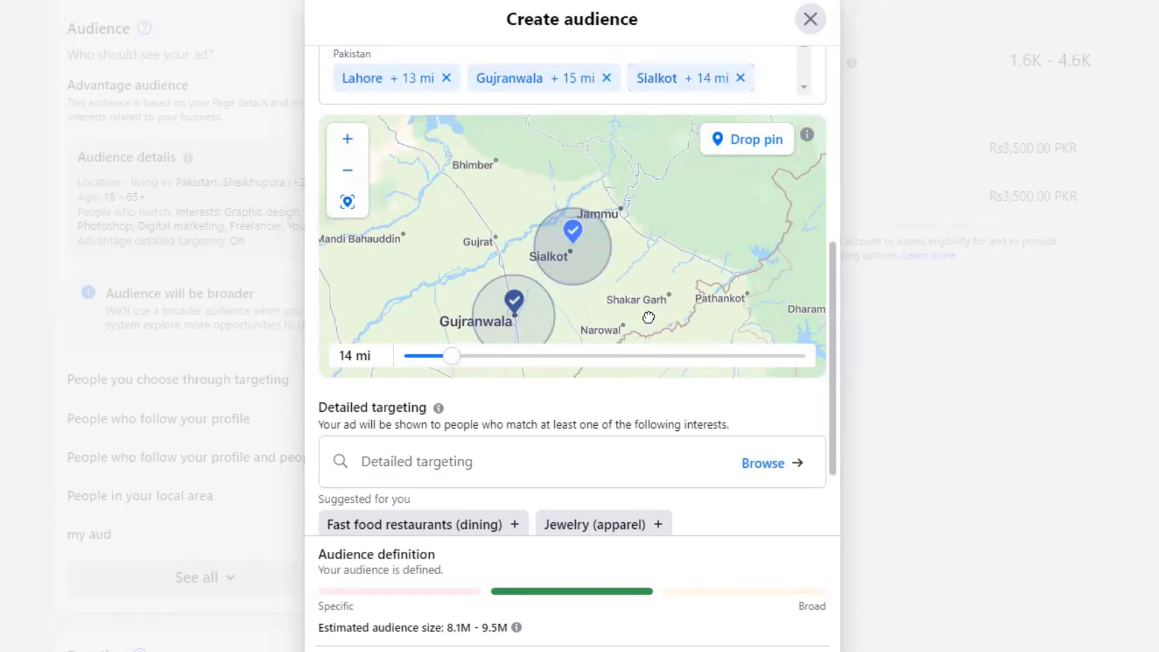
{"action": "left_click_drag", "start_coordinate": [648, 317], "coordinate": [698, 205]}
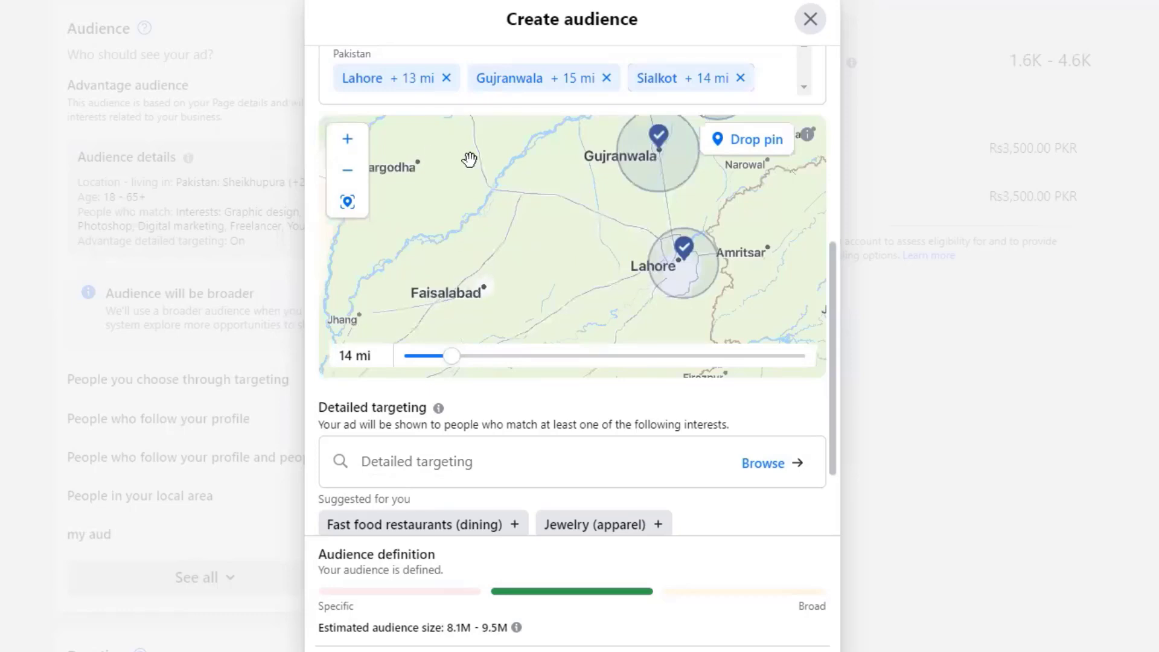
- Add Multan, Punjab as a target location with a 13 mi radius
{"action": "scroll", "coordinate": [830, 288], "scroll_direction": "up", "scroll_amount": 7}
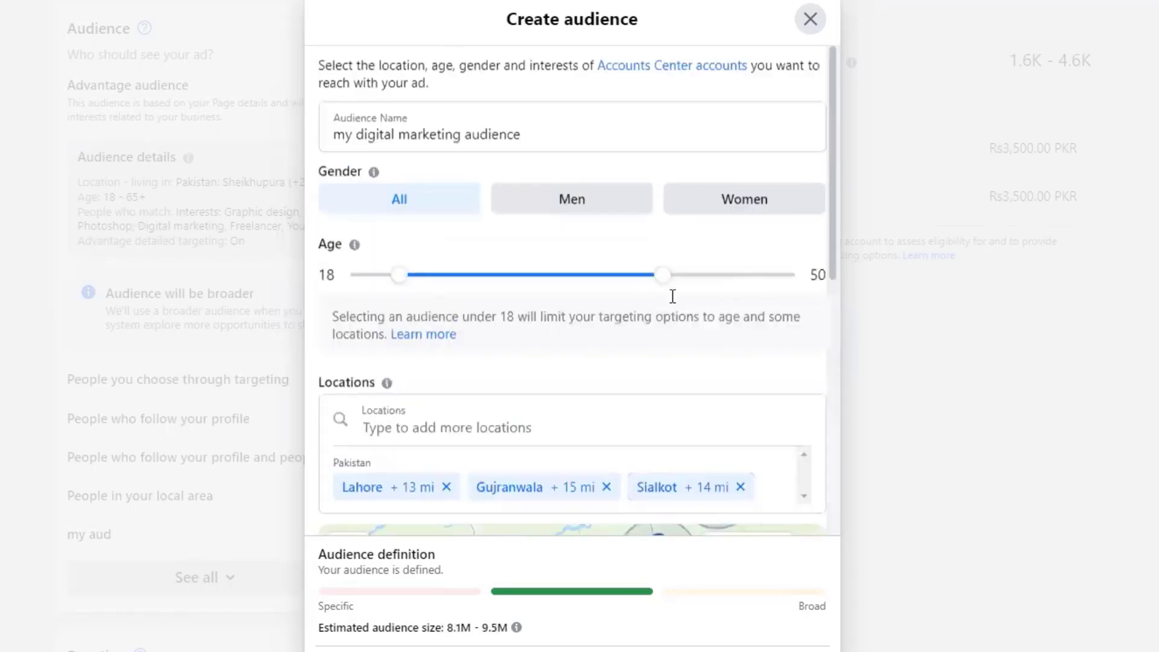
{"action": "left_click", "coordinate": [461, 410]}
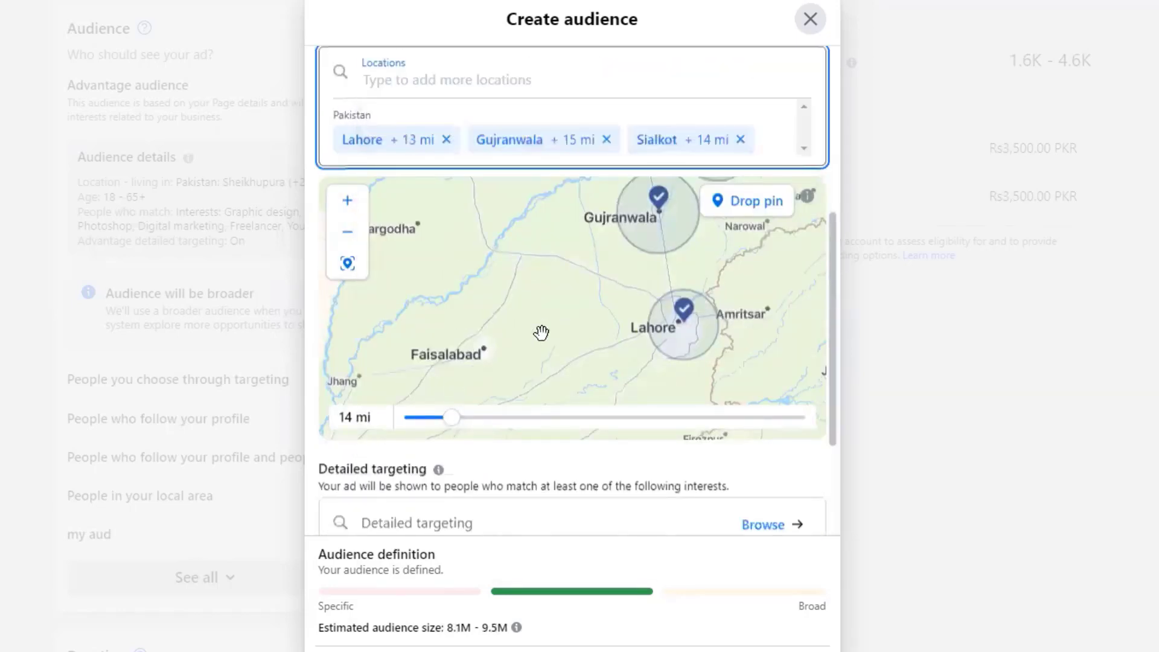
{"action": "type", "text": "multan"}
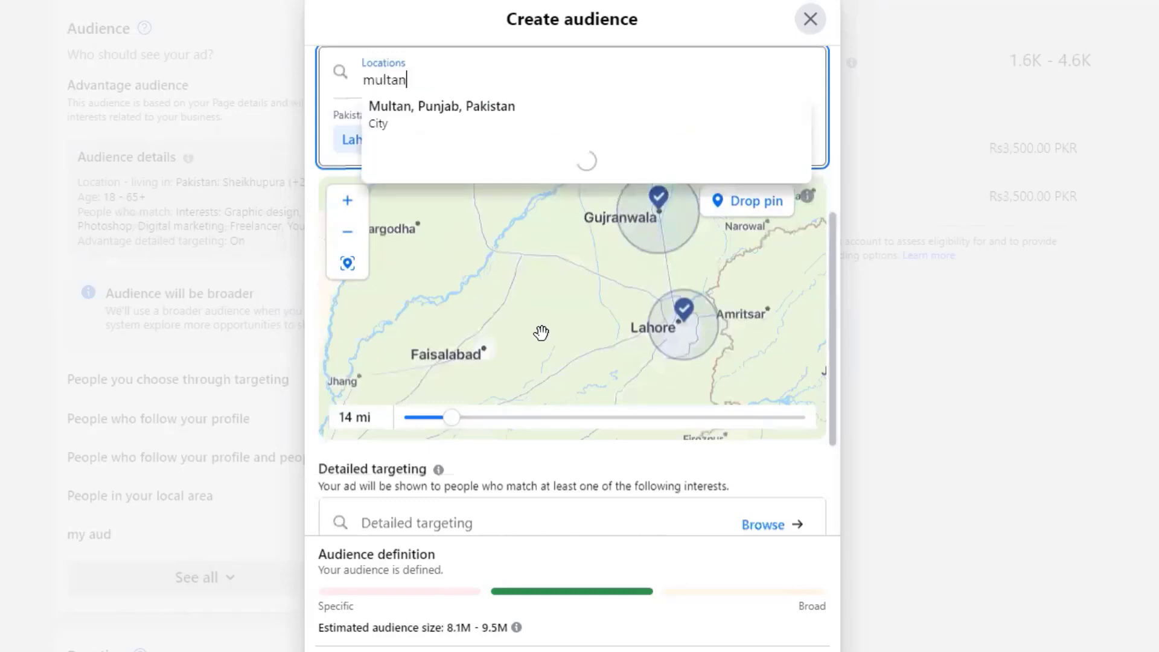
{"action": "left_click", "coordinate": [437, 130]}
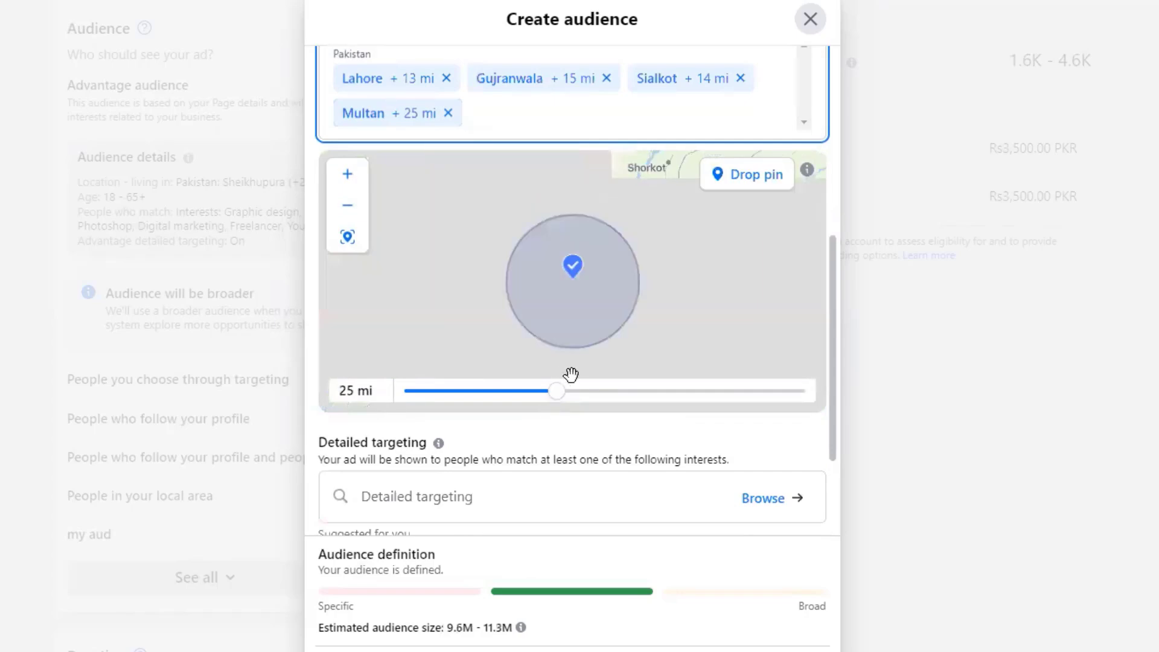
{"action": "left_click_drag", "start_coordinate": [559, 398], "coordinate": [437, 401]}
- Add Okara, Punjab, Pakistan as another target location
{"action": "left_click", "coordinate": [429, 174]}
{"action": "type", "text": "okara"}
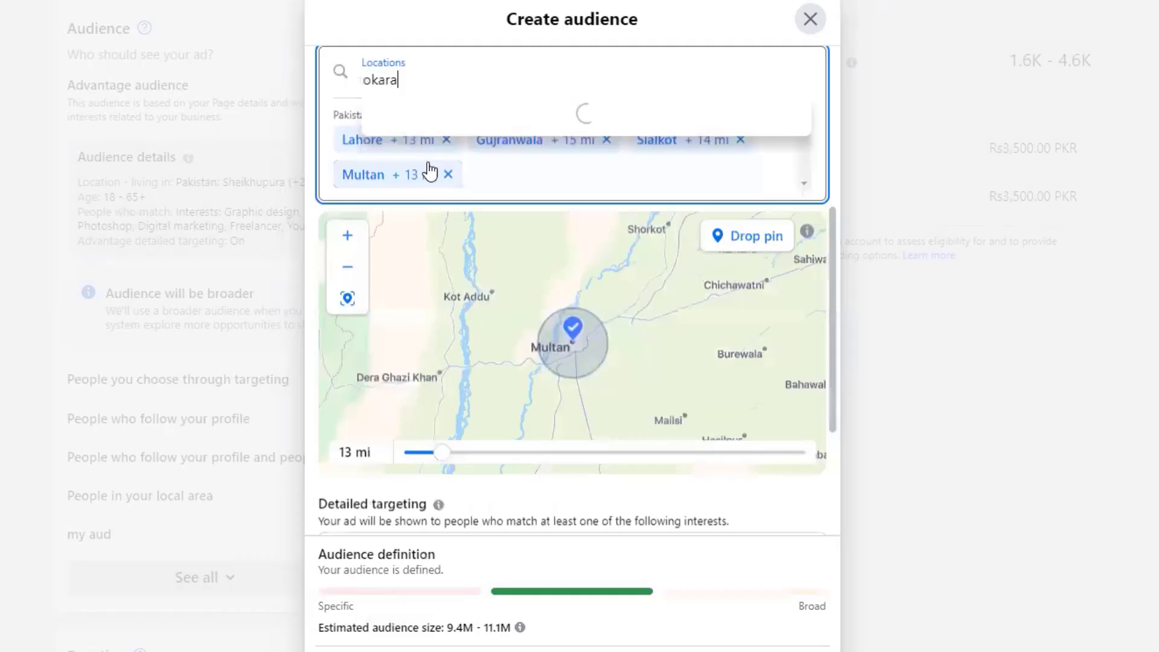
{"action": "left_click", "coordinate": [426, 114]}
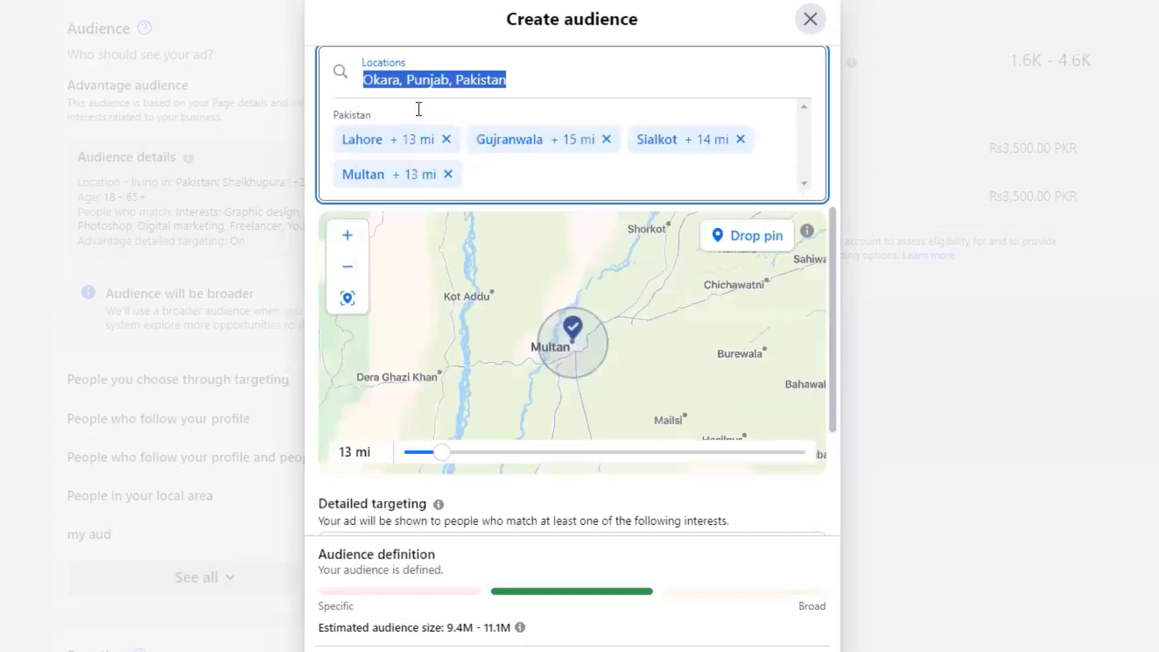
{"action": "scroll", "coordinate": [434, 401], "scroll_direction": "down", "scroll_amount": 1}
{"action": "scroll", "coordinate": [445, 393], "scroll_direction": "down", "scroll_amount": 1}
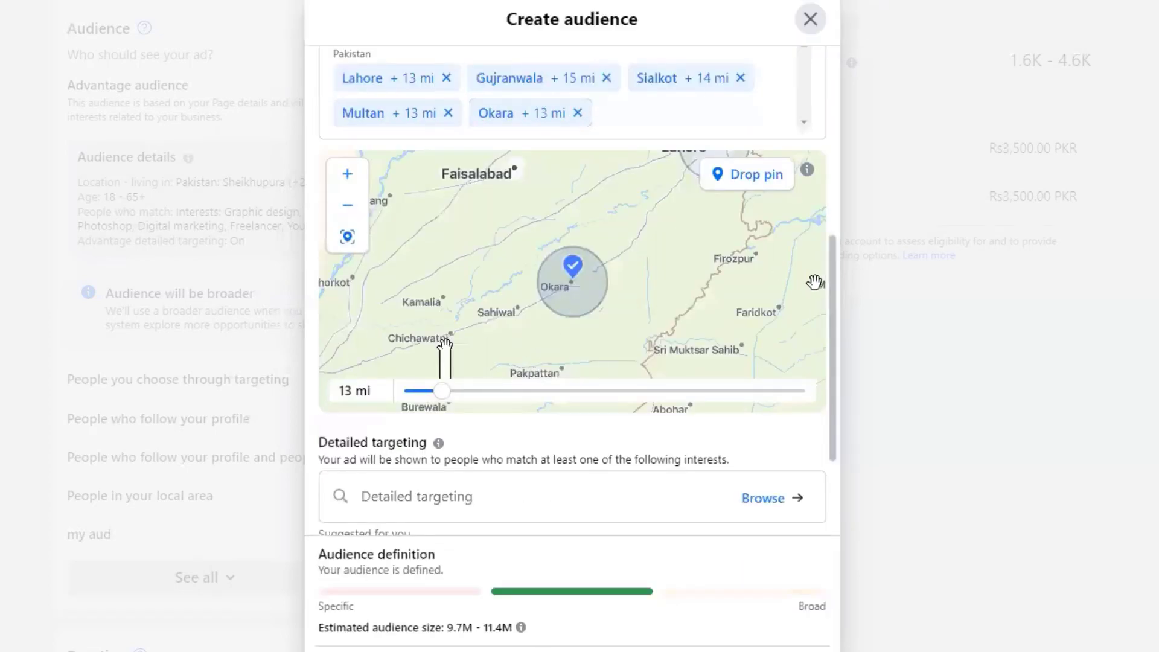
- Add Sheikhupura, Punjab as a location and shrink its radius to 11 mi
{"action": "left_click_drag", "start_coordinate": [831, 291], "coordinate": [833, 207]}
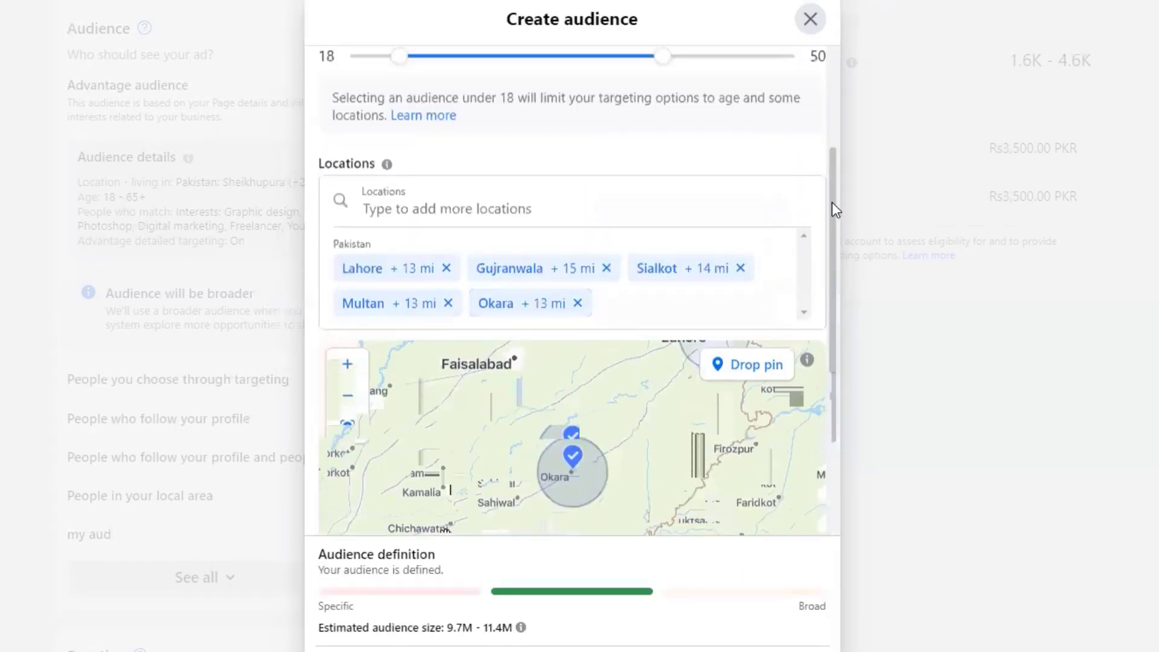
{"action": "left_click", "coordinate": [532, 207]}
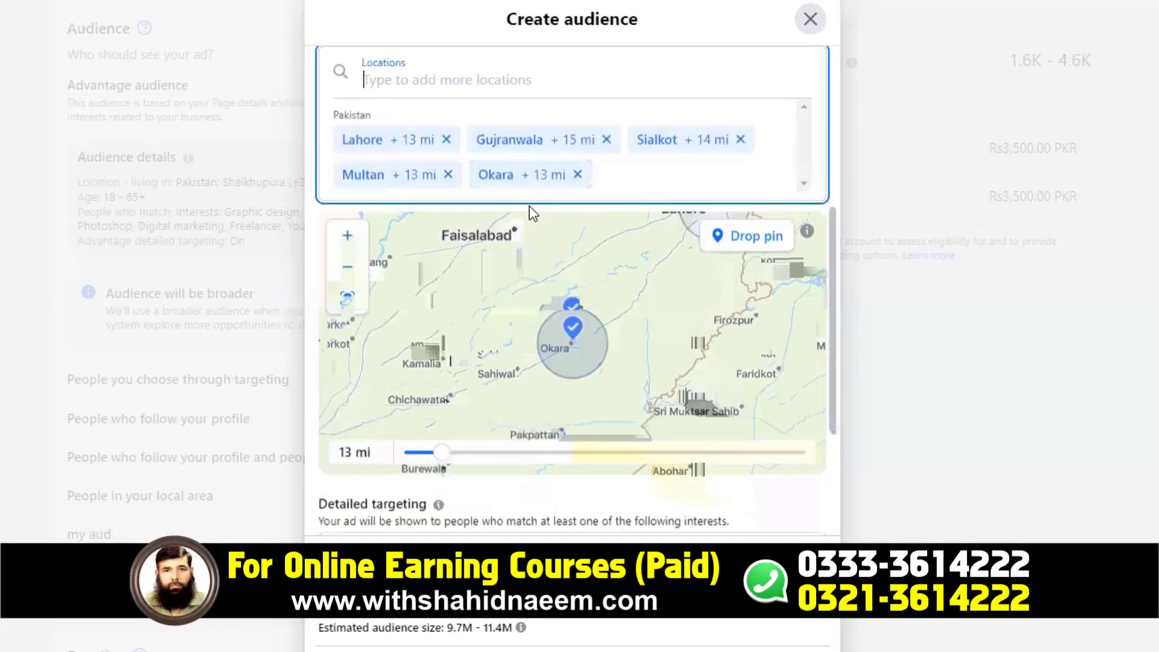
{"action": "type", "text": "sheikhupura"}
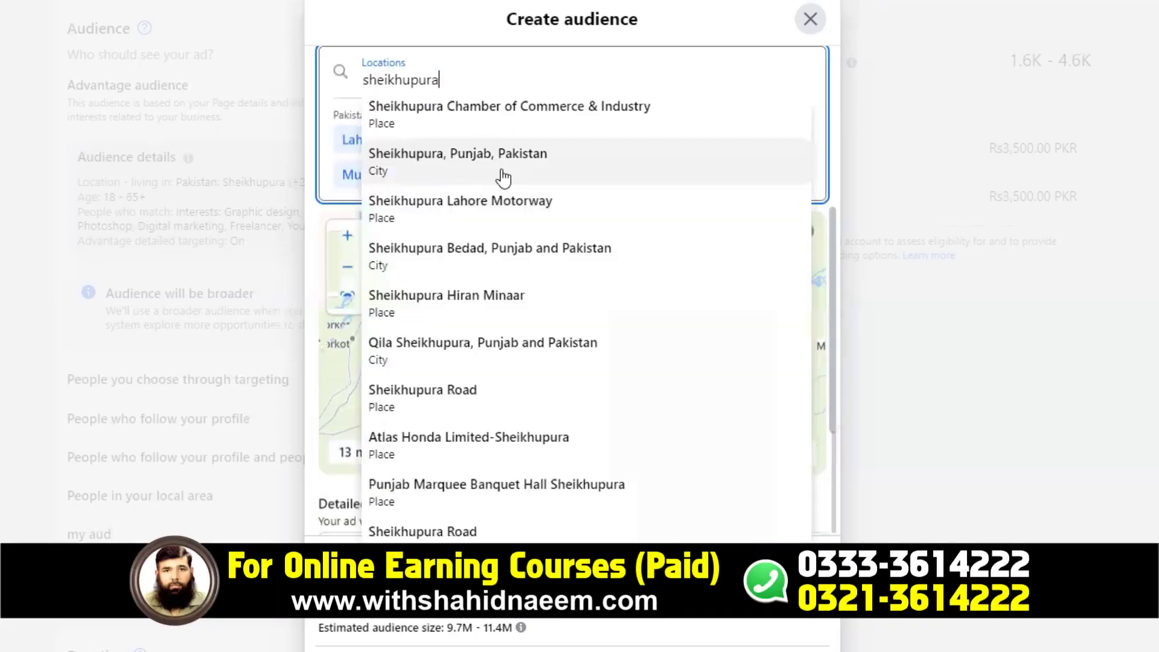
{"action": "left_click", "coordinate": [503, 174]}
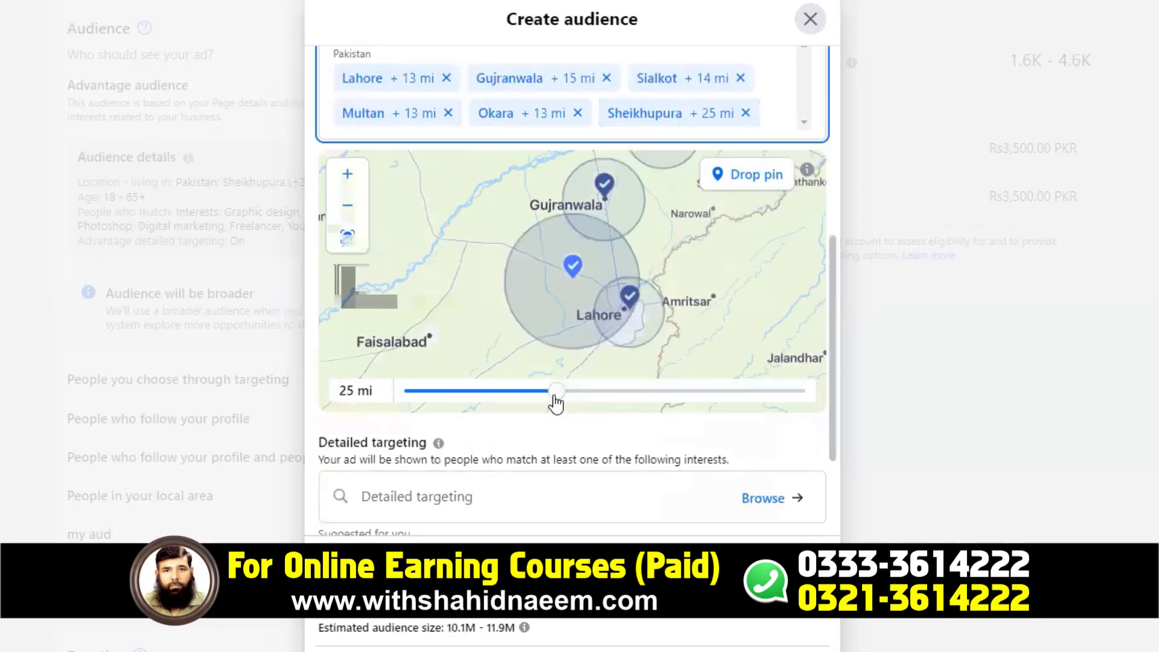
{"action": "left_click_drag", "start_coordinate": [556, 392], "coordinate": [414, 405]}
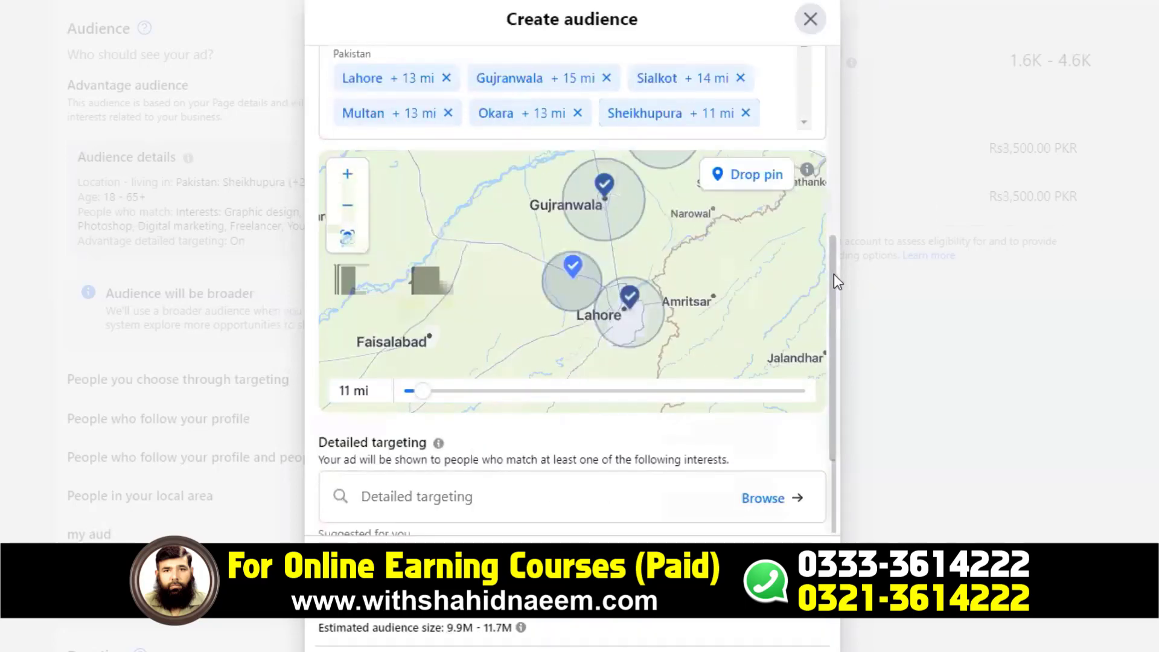
- Add Karachi, Sindh, Pakistan as a location with a 14 mi radius
{"action": "left_click_drag", "start_coordinate": [832, 279], "coordinate": [832, 189]}
{"action": "left_click", "coordinate": [458, 204]}
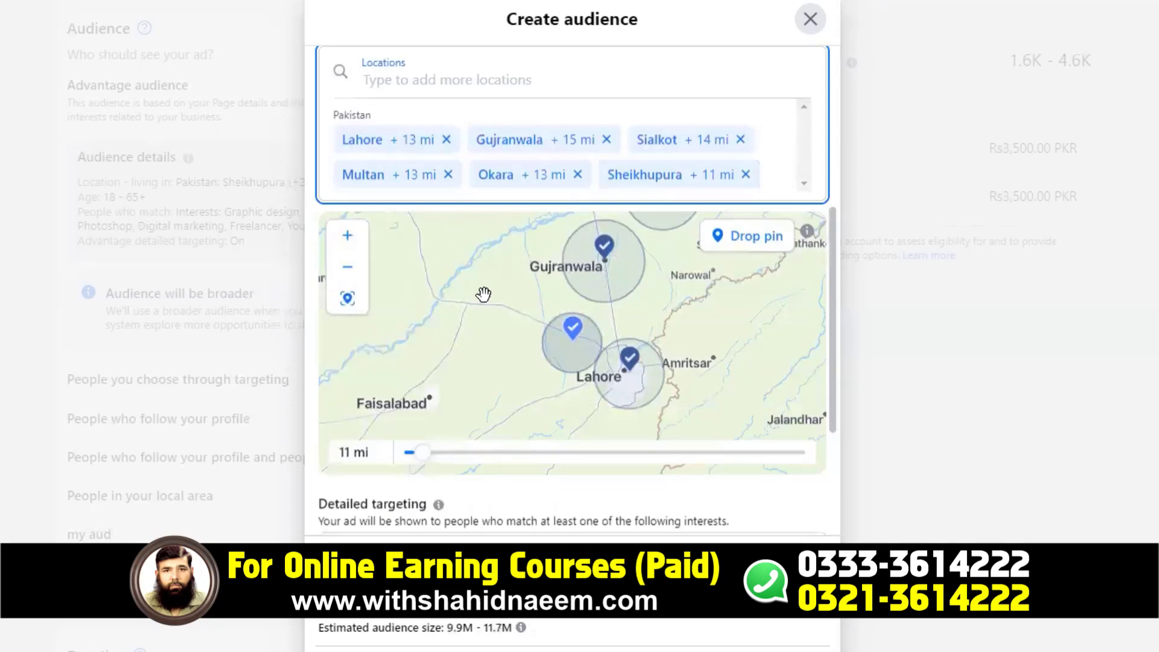
{"action": "type", "text": "karachi"}
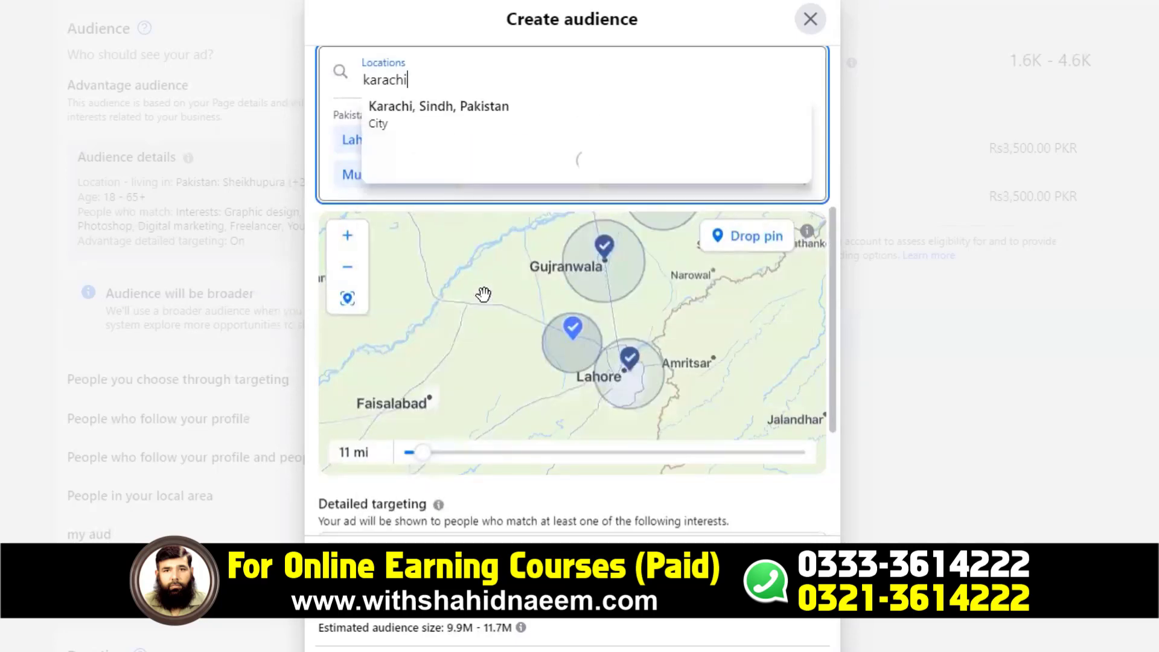
{"action": "left_click", "coordinate": [397, 123]}
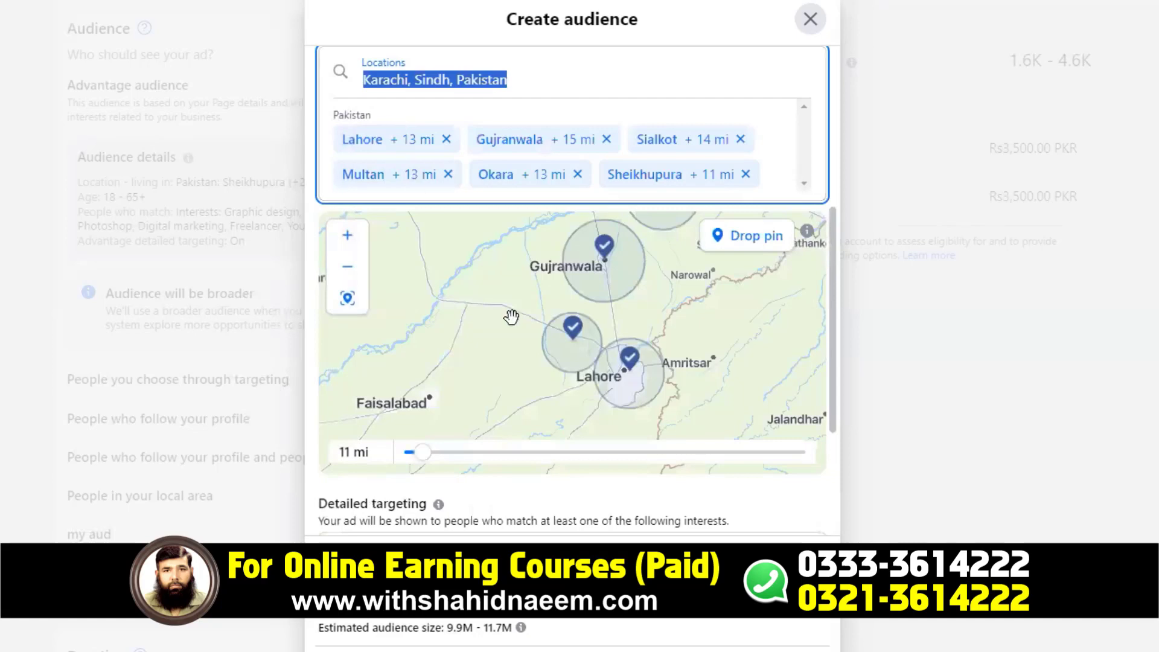
{"action": "left_click_drag", "start_coordinate": [560, 430], "coordinate": [449, 439]}
{"action": "scroll", "coordinate": [820, 459], "scroll_direction": "down", "scroll_amount": 1}
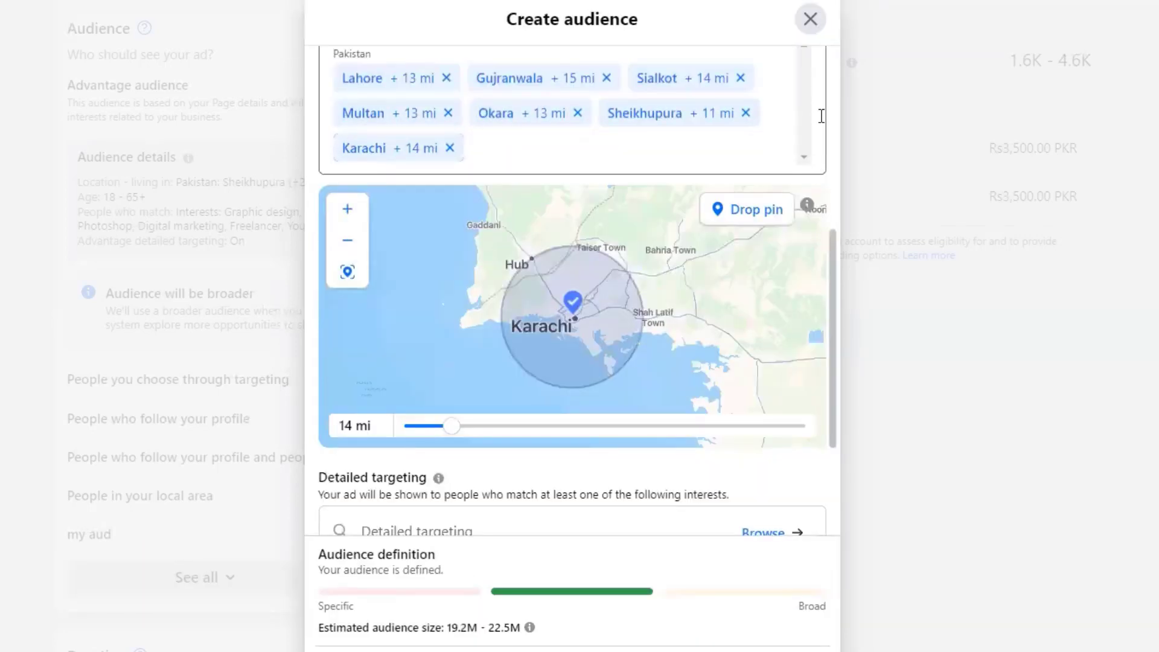
{"action": "left_click_drag", "start_coordinate": [831, 254], "coordinate": [832, 147]}
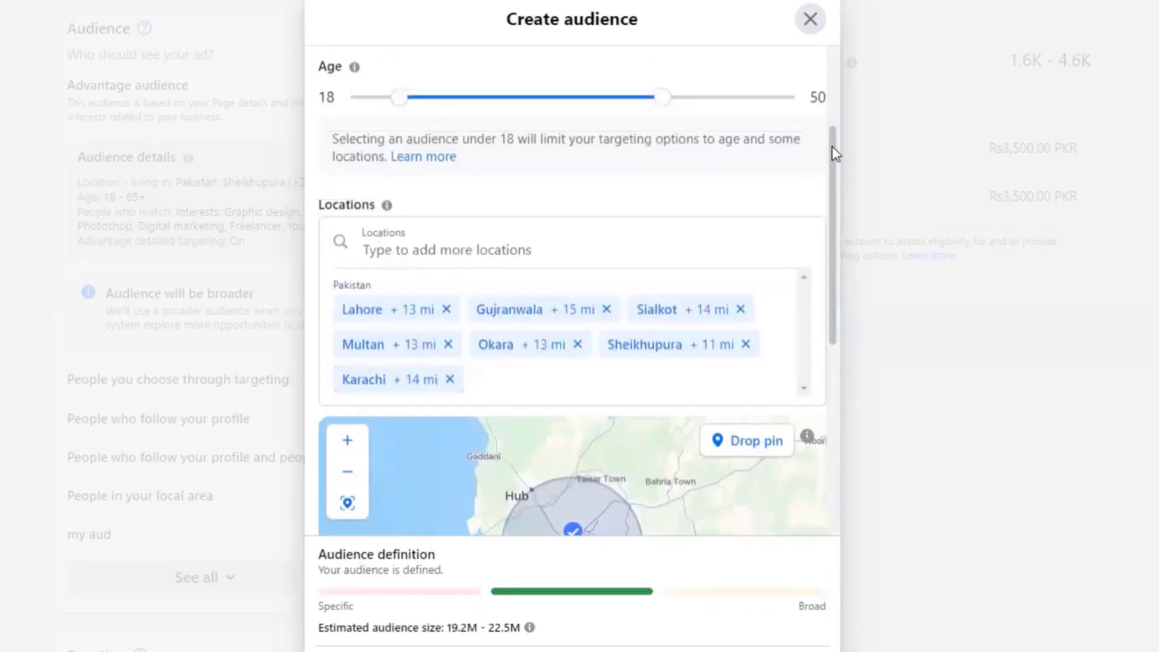
{"action": "left_click", "coordinate": [534, 231]}
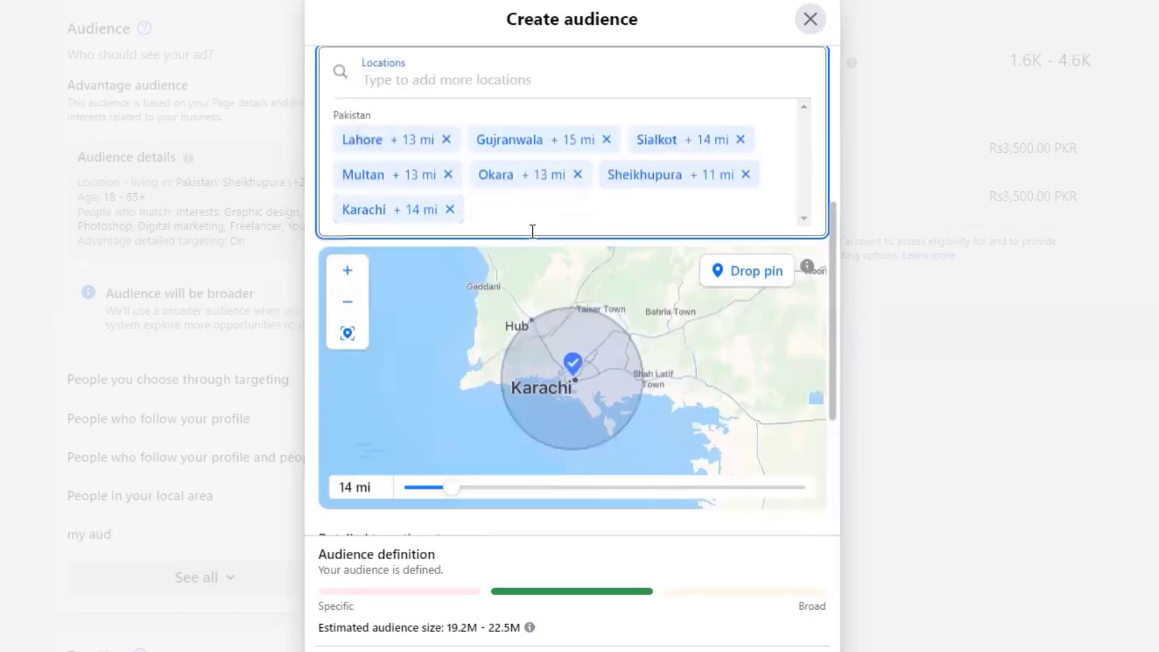
- Add Sukkur, Sindh, Pakistan as a location with an 11 mi radius
{"action": "type", "text": "sukka"}
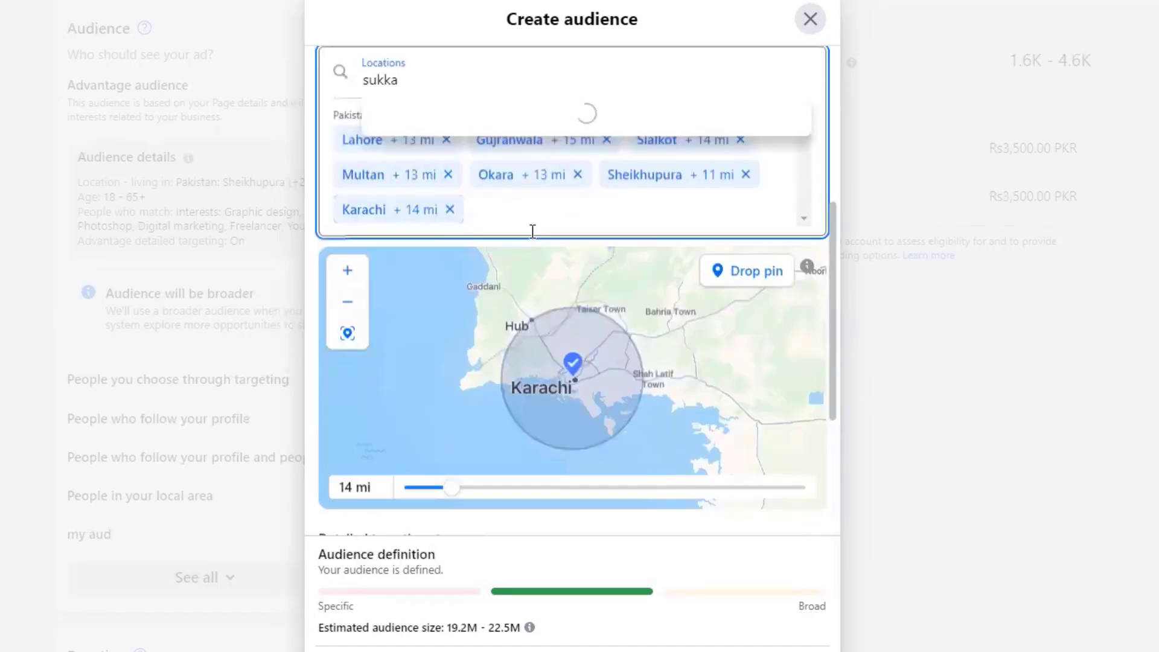
{"action": "key", "text": "BackSpace"}
{"action": "type", "text": "ur"}
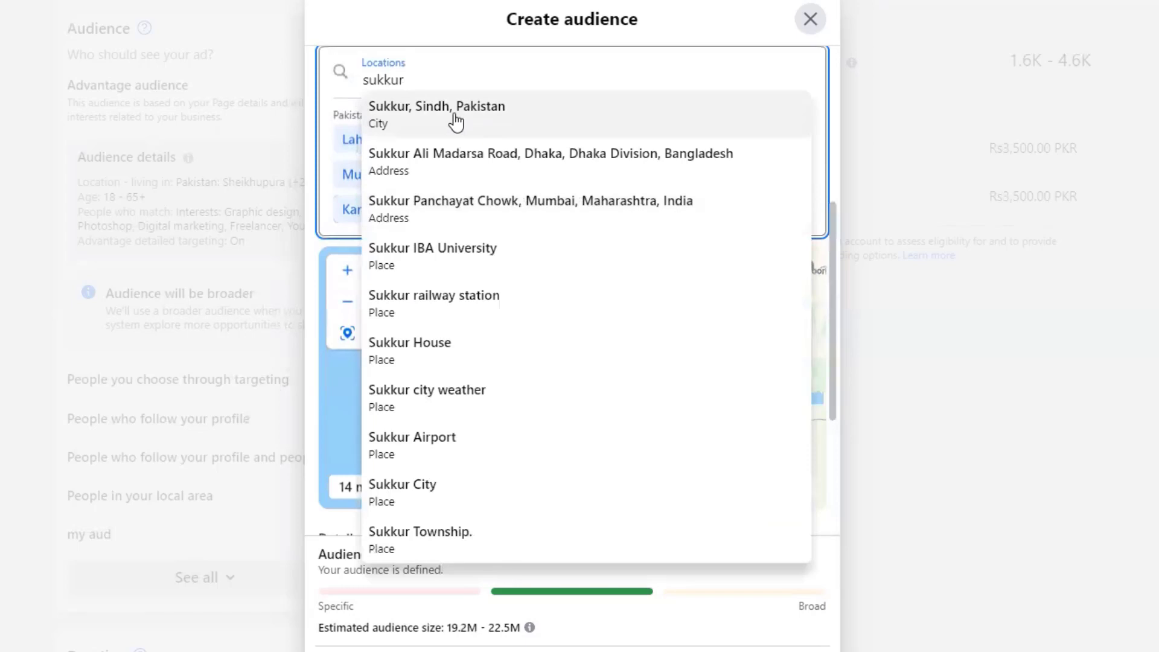
{"action": "left_click", "coordinate": [455, 115]}
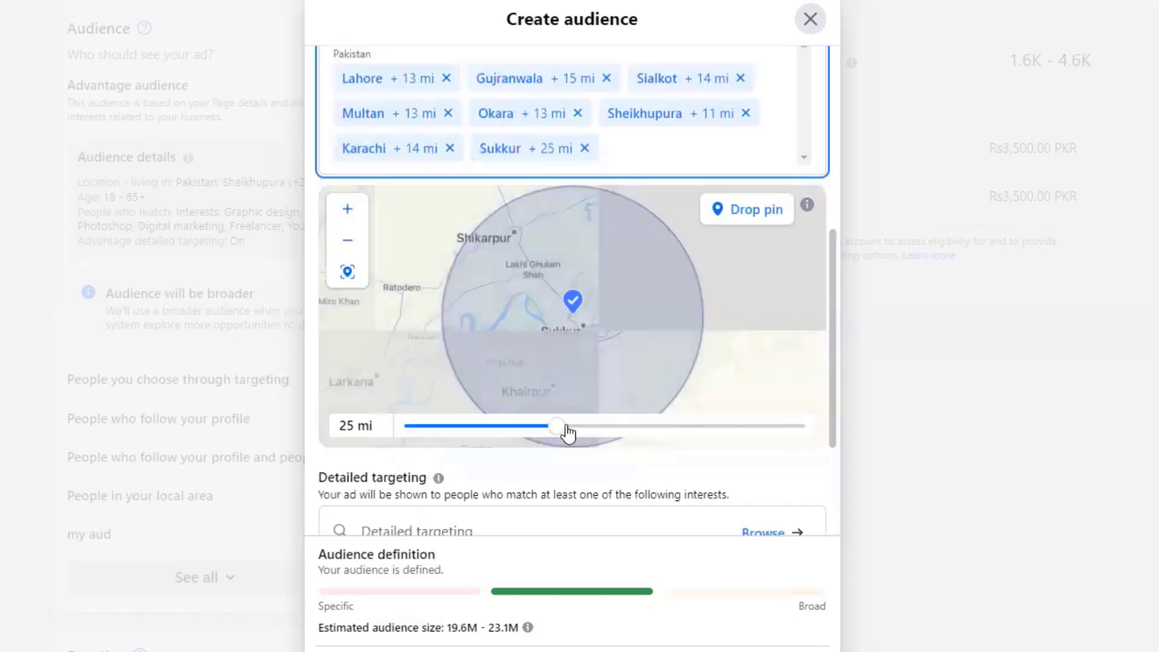
{"action": "left_click_drag", "start_coordinate": [551, 433], "coordinate": [421, 436]}
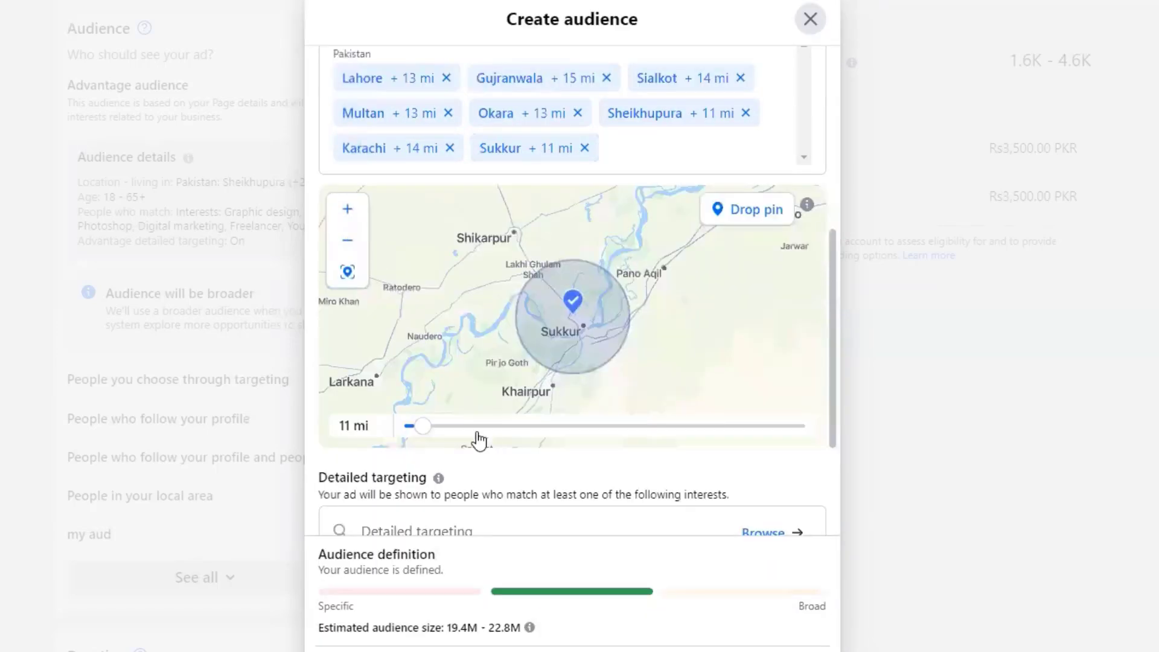
- Pan the map south past Mehar and Moro to Nawabshah
{"action": "left_click_drag", "start_coordinate": [443, 365], "coordinate": [665, 259]}
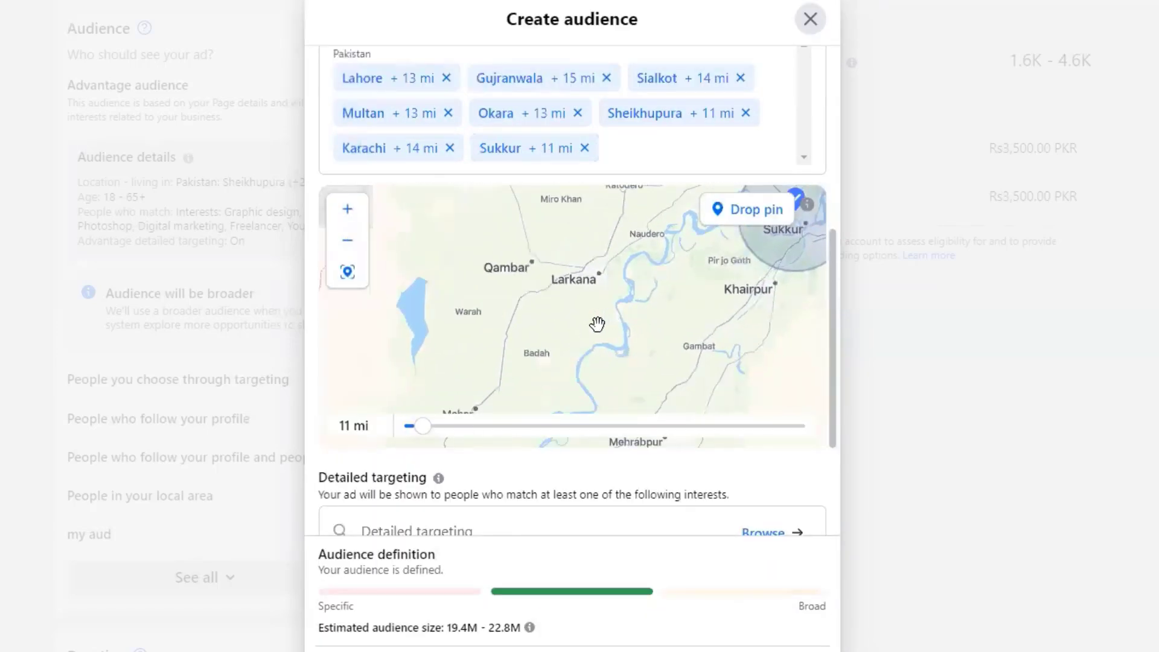
{"action": "left_click_drag", "start_coordinate": [597, 323], "coordinate": [640, 216]}
{"action": "left_click_drag", "start_coordinate": [636, 307], "coordinate": [609, 230]}
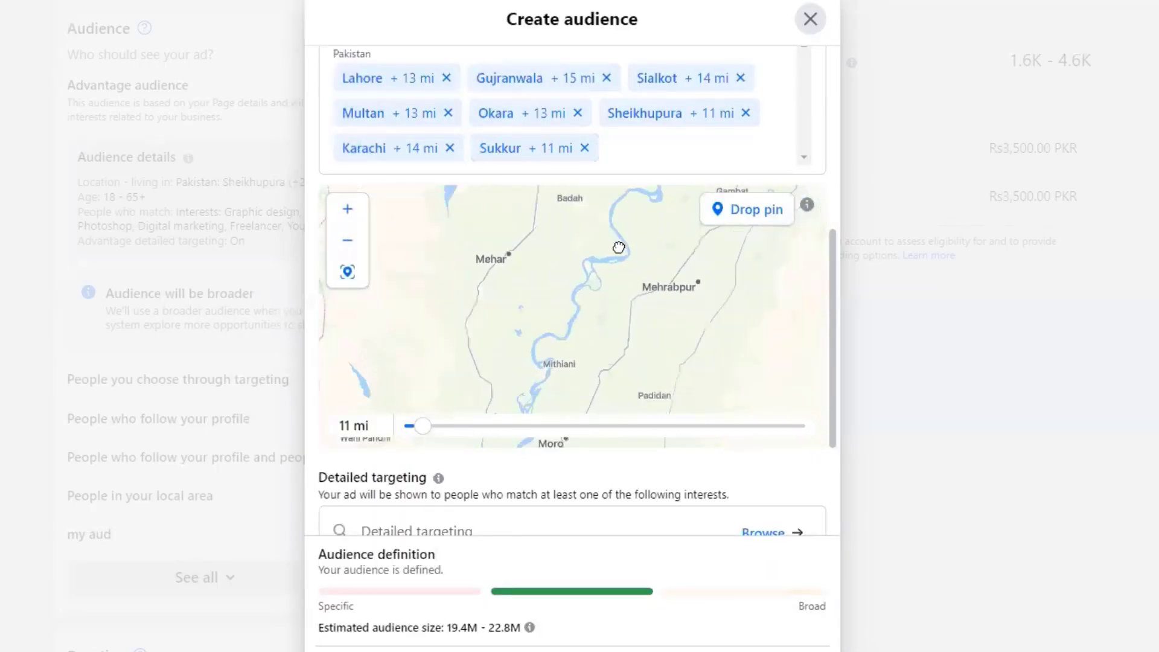
{"action": "left_click_drag", "start_coordinate": [572, 324], "coordinate": [523, 289]}
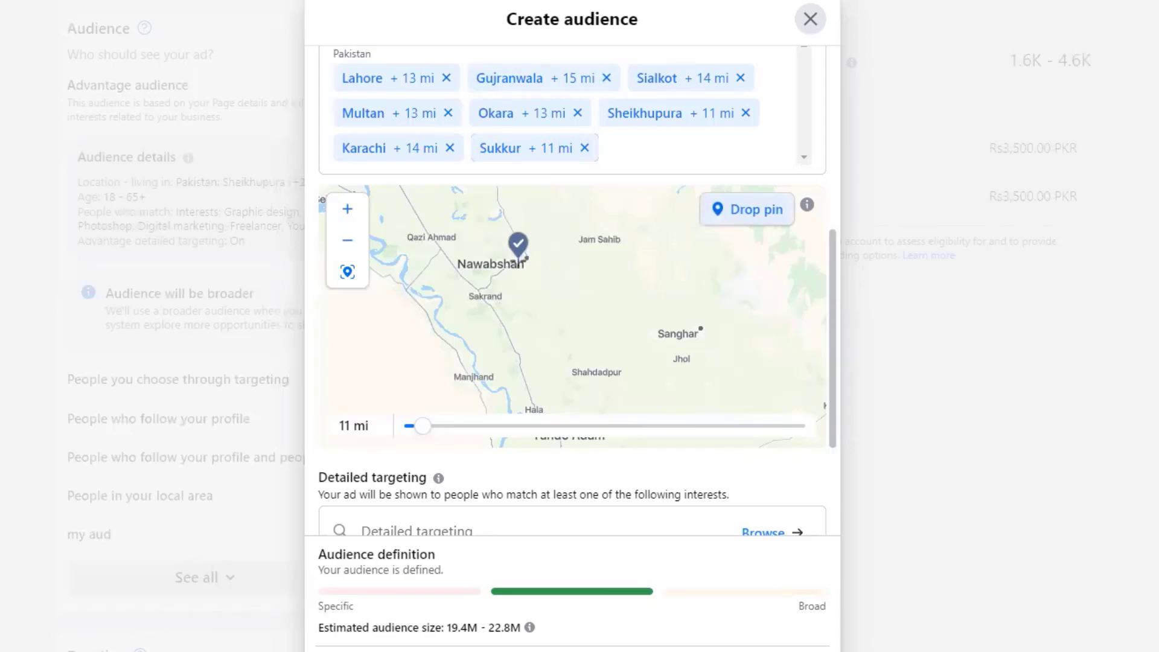
- Drop a pin on Nawabshah at a 9 mi radius, then center the map on Tando Adam
{"action": "left_click", "coordinate": [519, 258]}
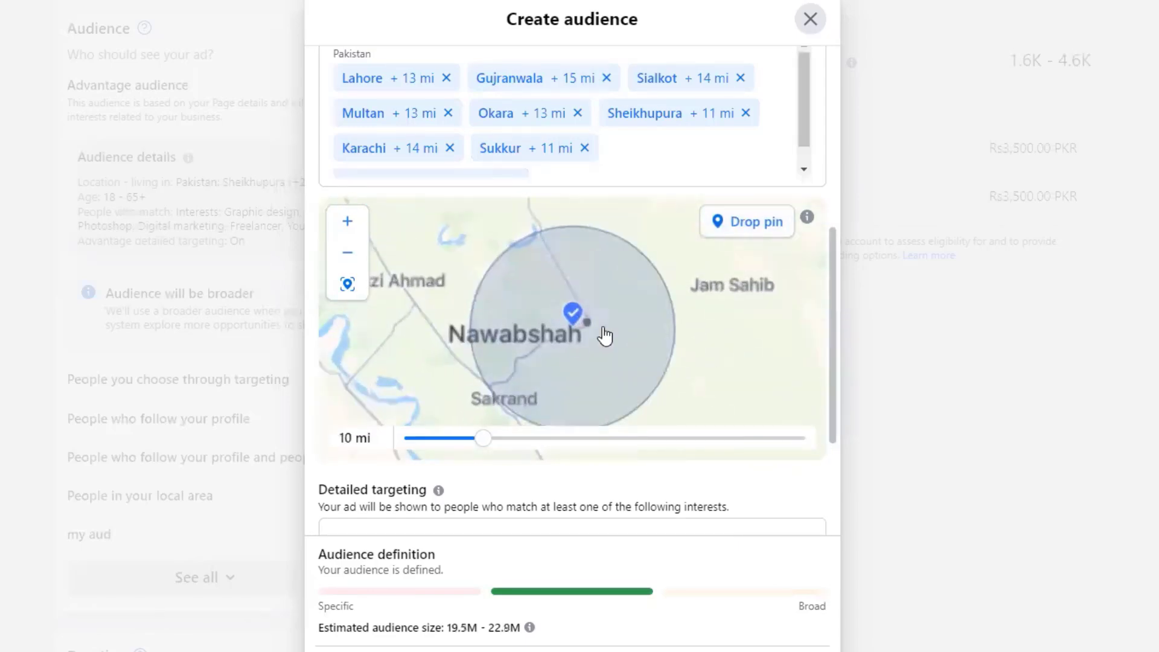
{"action": "left_click_drag", "start_coordinate": [483, 444], "coordinate": [471, 445]}
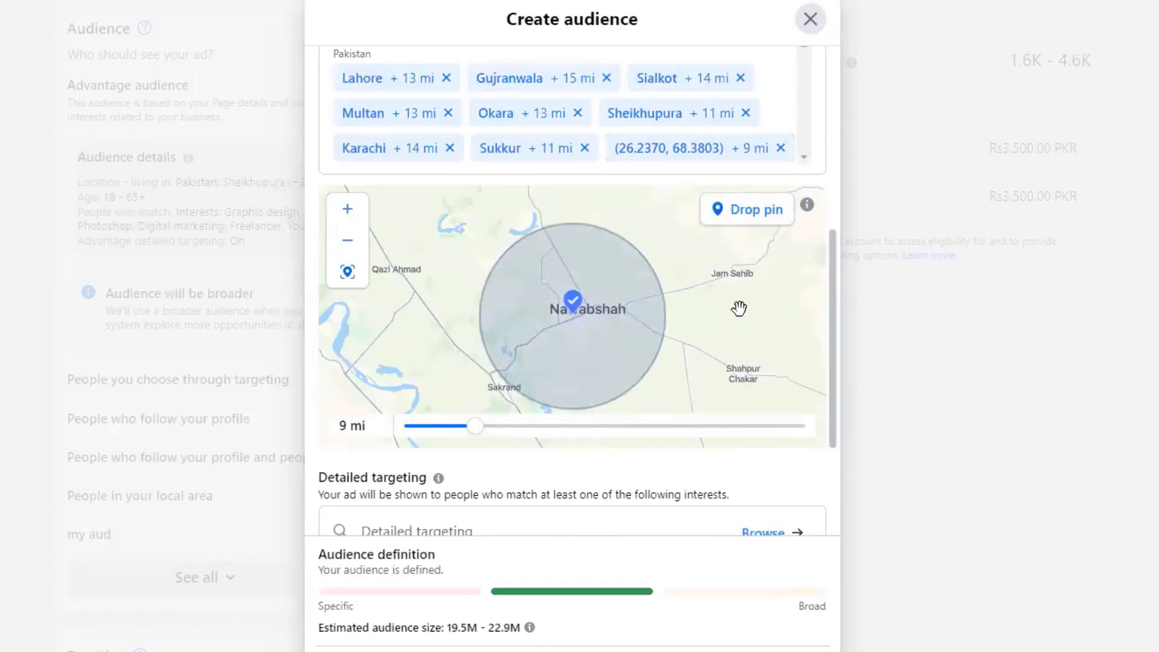
{"action": "left_click_drag", "start_coordinate": [751, 344], "coordinate": [676, 205]}
{"action": "left_click_drag", "start_coordinate": [680, 324], "coordinate": [590, 238]}
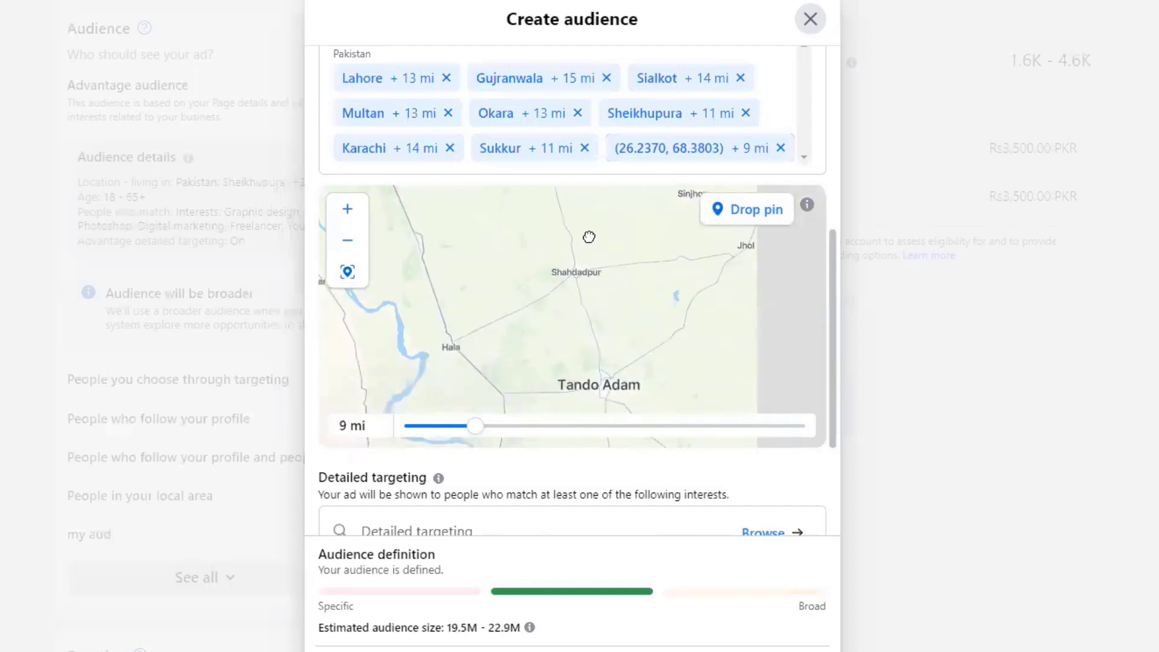
{"action": "left_click_drag", "start_coordinate": [610, 289], "coordinate": [582, 194]}
{"action": "mouse_move", "coordinate": [574, 365]}
{"action": "left_mouse_down"}
{"action": "mouse_move", "coordinate": [579, 277]}
{"action": "mouse_move", "coordinate": [595, 251]}
{"action": "mouse_move", "coordinate": [548, 310]}
{"action": "mouse_move", "coordinate": [568, 312]}
{"action": "left_mouse_up"}
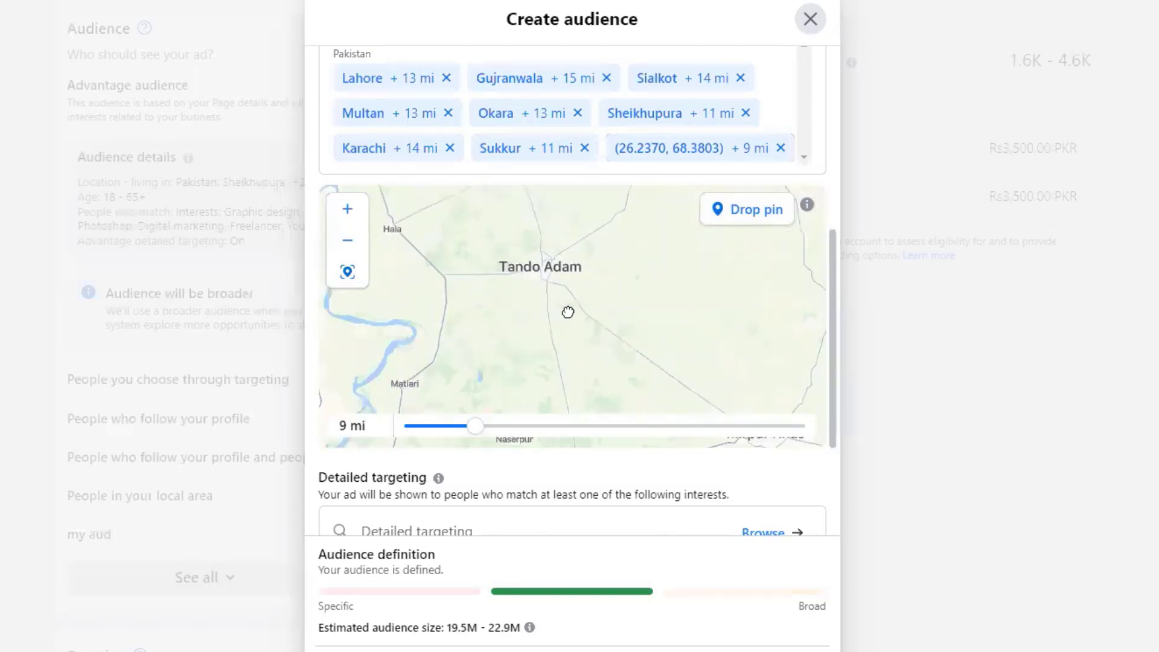
- Drop a 10 mi target pin on Mirpur Khas
{"action": "left_click", "coordinate": [737, 213]}
{"action": "key", "text": "Escape"}
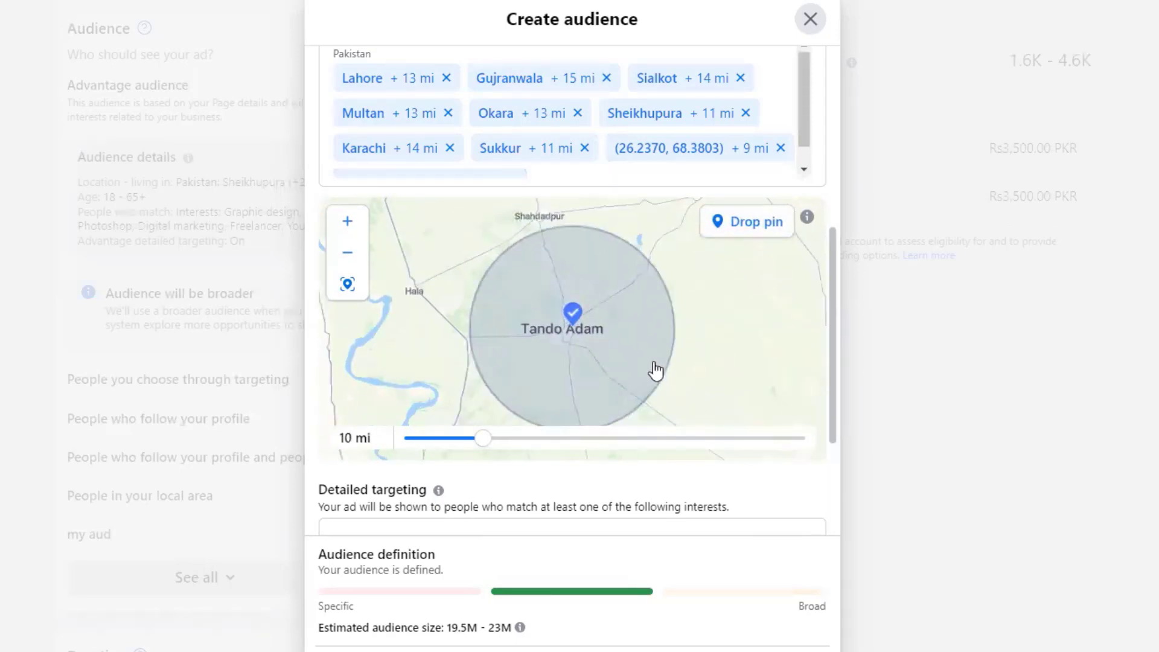
{"action": "left_click_drag", "start_coordinate": [733, 378], "coordinate": [596, 315]}
{"action": "left_click", "coordinate": [733, 230]}
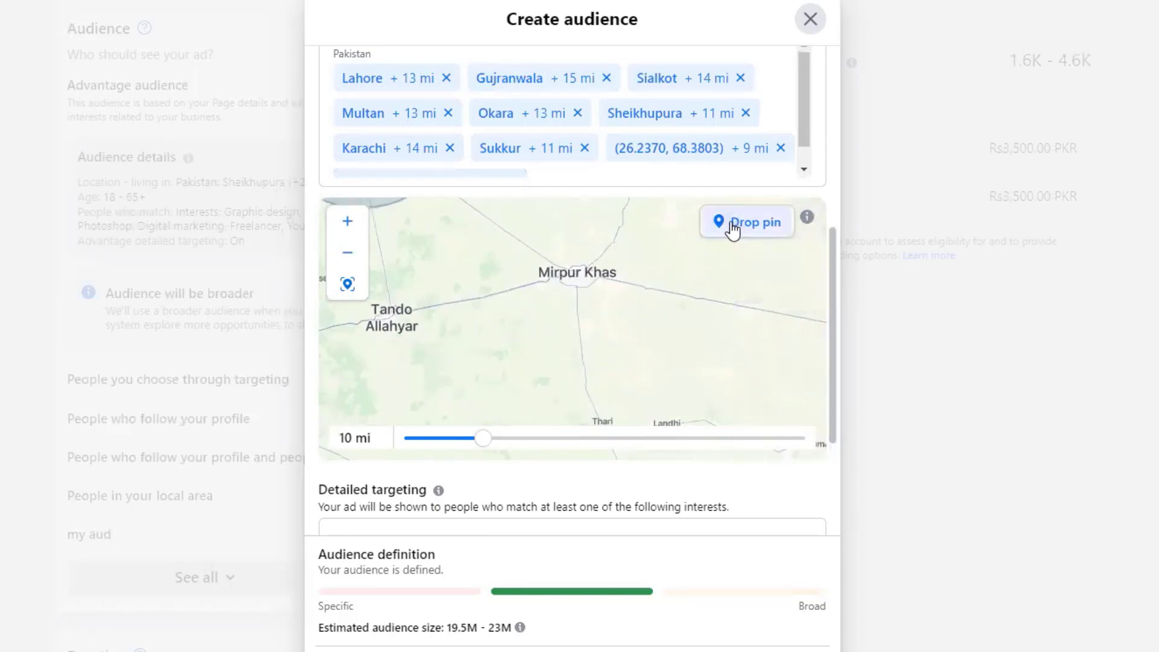
{"action": "left_click", "coordinate": [579, 273]}
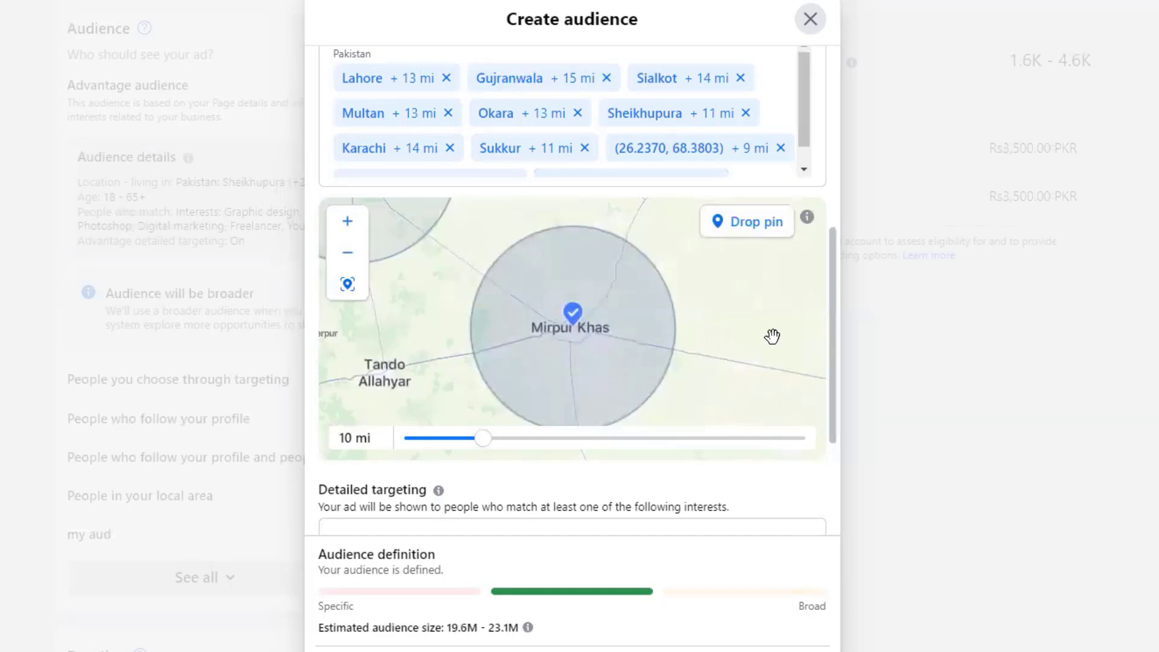
- Drop a 10 mi pin on Hyderabad, then move the map north to Quetta
{"action": "scroll", "coordinate": [772, 336], "scroll_direction": "down", "scroll_amount": 2}
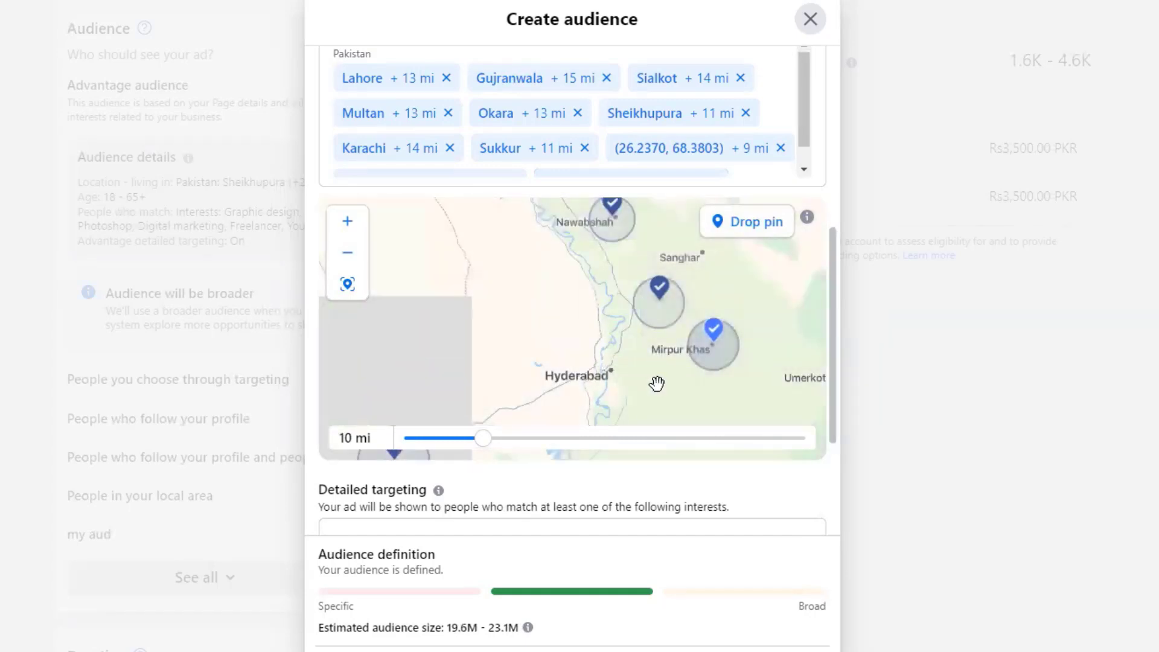
{"action": "left_click_drag", "start_coordinate": [657, 383], "coordinate": [650, 307]}
{"action": "left_click", "coordinate": [748, 222]}
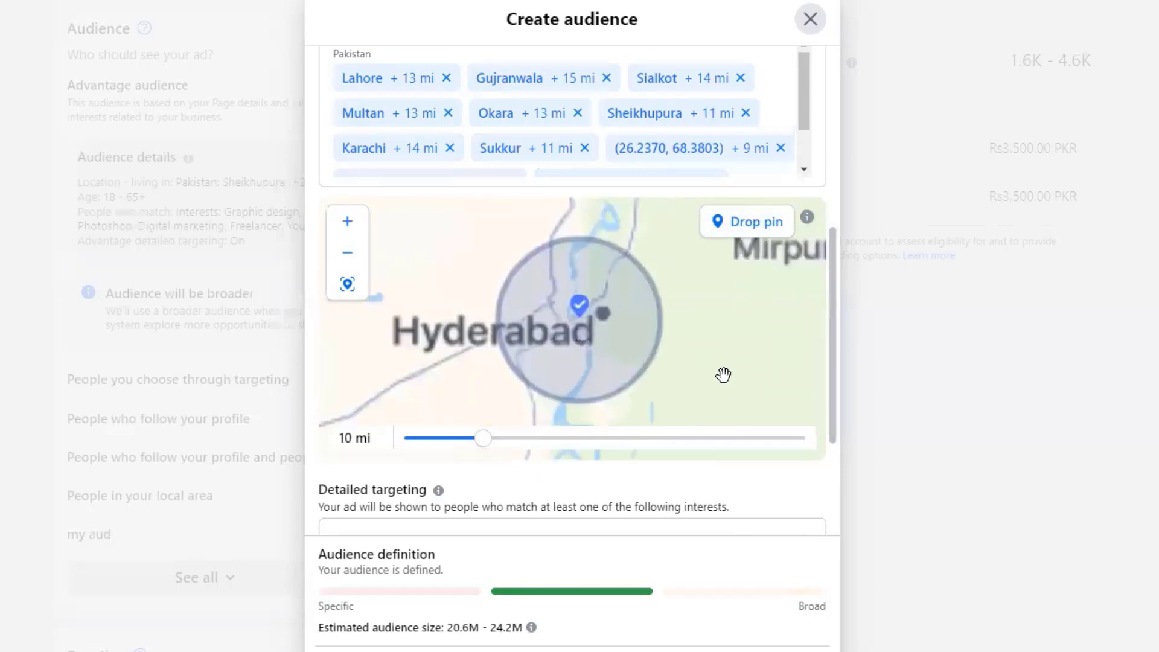
{"action": "left_click_drag", "start_coordinate": [743, 319], "coordinate": [628, 308]}
{"action": "scroll", "coordinate": [627, 313], "scroll_direction": "down", "scroll_amount": 5}
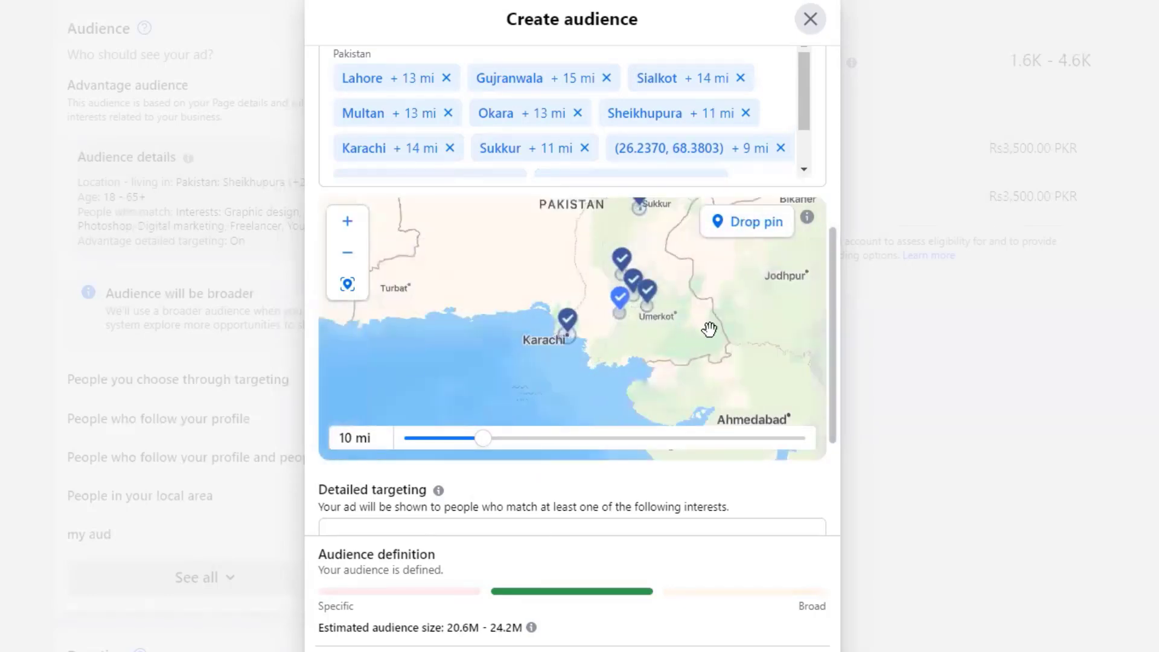
{"action": "left_click_drag", "start_coordinate": [714, 329], "coordinate": [704, 383]}
{"action": "left_click_drag", "start_coordinate": [614, 279], "coordinate": [631, 325]}
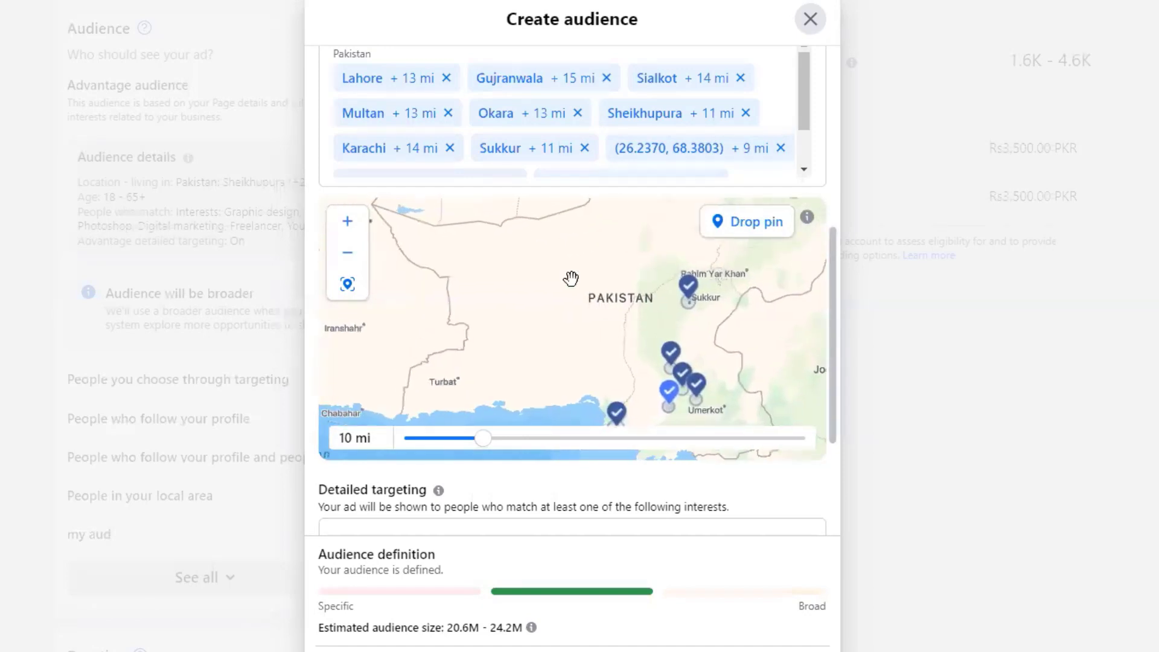
{"action": "left_click_drag", "start_coordinate": [571, 277], "coordinate": [572, 349]}
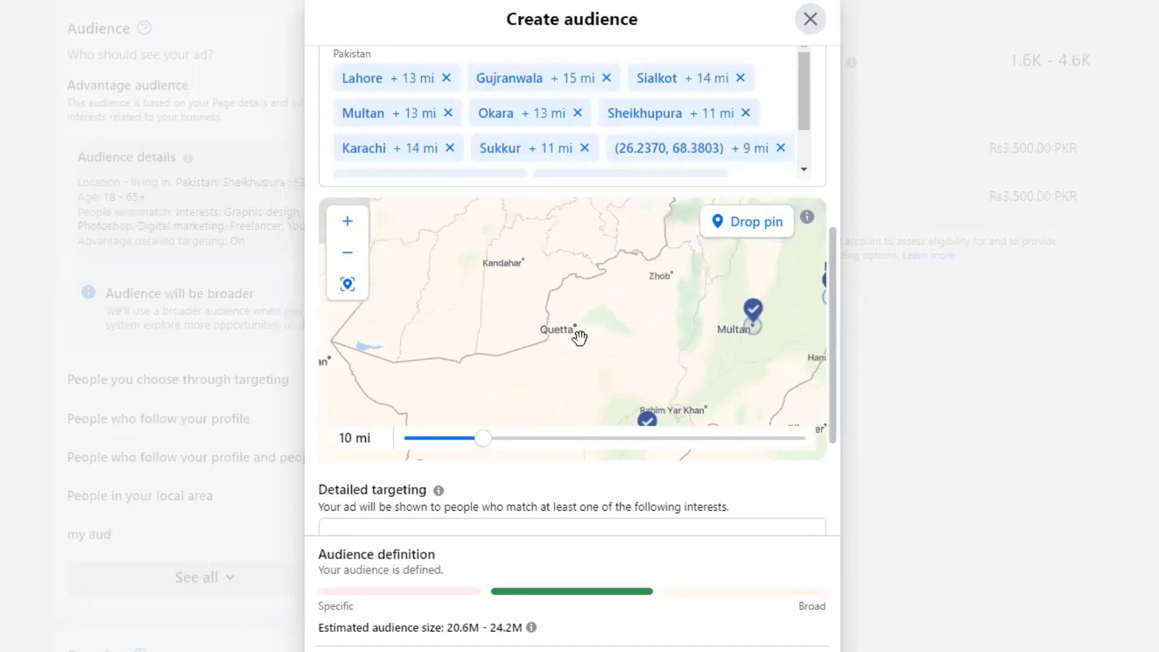
{"action": "scroll", "coordinate": [580, 337], "scroll_direction": "up", "scroll_amount": 3}
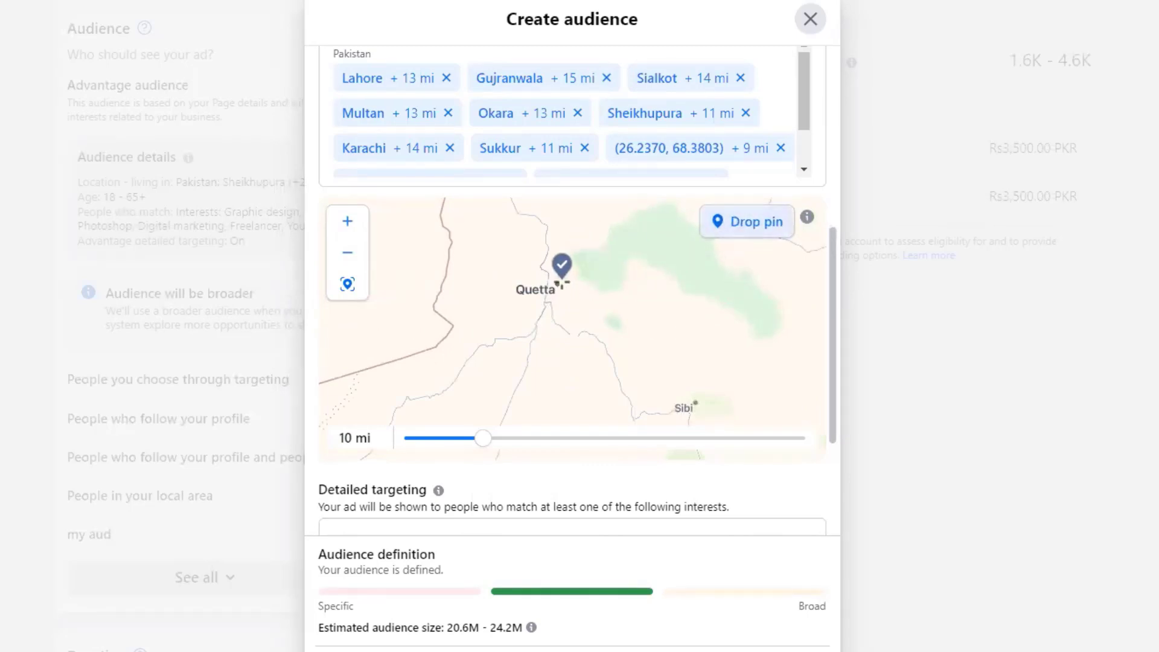
- Drop a location pin on Quetta and look around Pishin and Chaman
{"action": "left_click", "coordinate": [555, 281]}
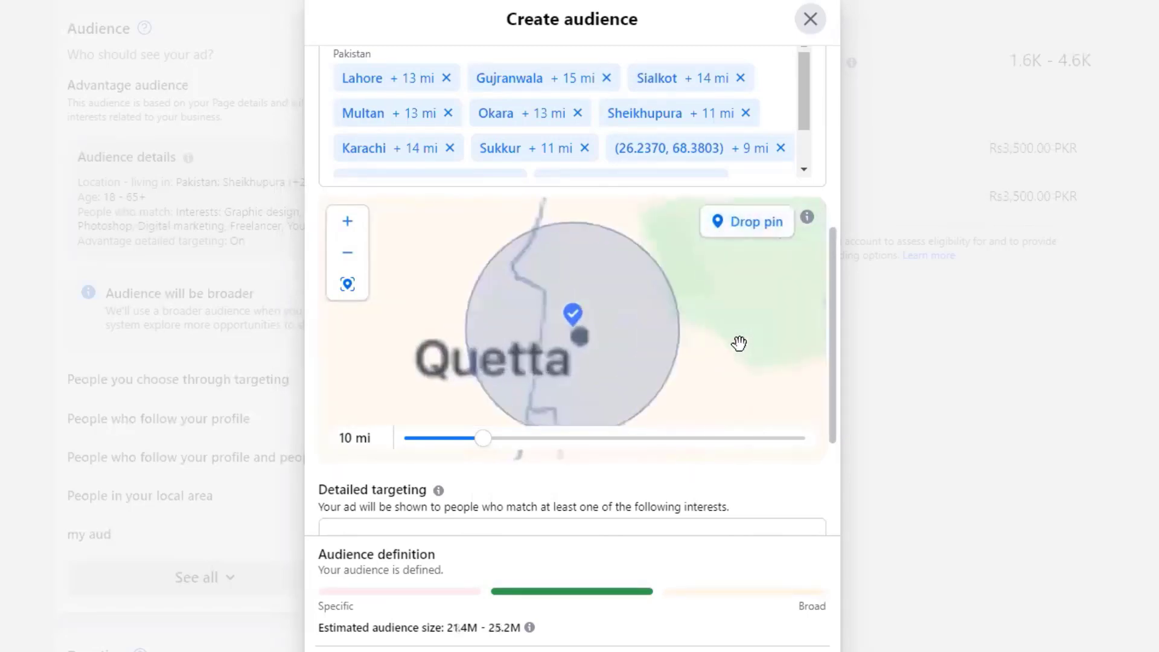
{"action": "left_click_drag", "start_coordinate": [730, 287], "coordinate": [688, 378]}
{"action": "left_click_drag", "start_coordinate": [625, 328], "coordinate": [616, 354]}
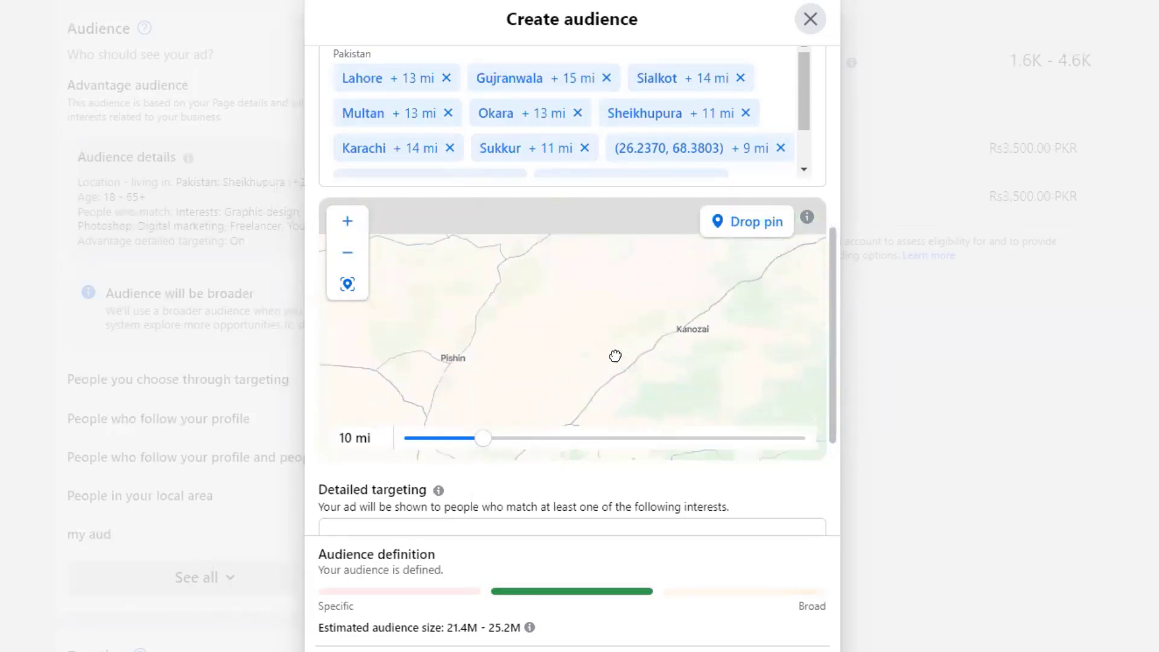
{"action": "scroll", "coordinate": [664, 317], "scroll_direction": "down", "scroll_amount": 3}
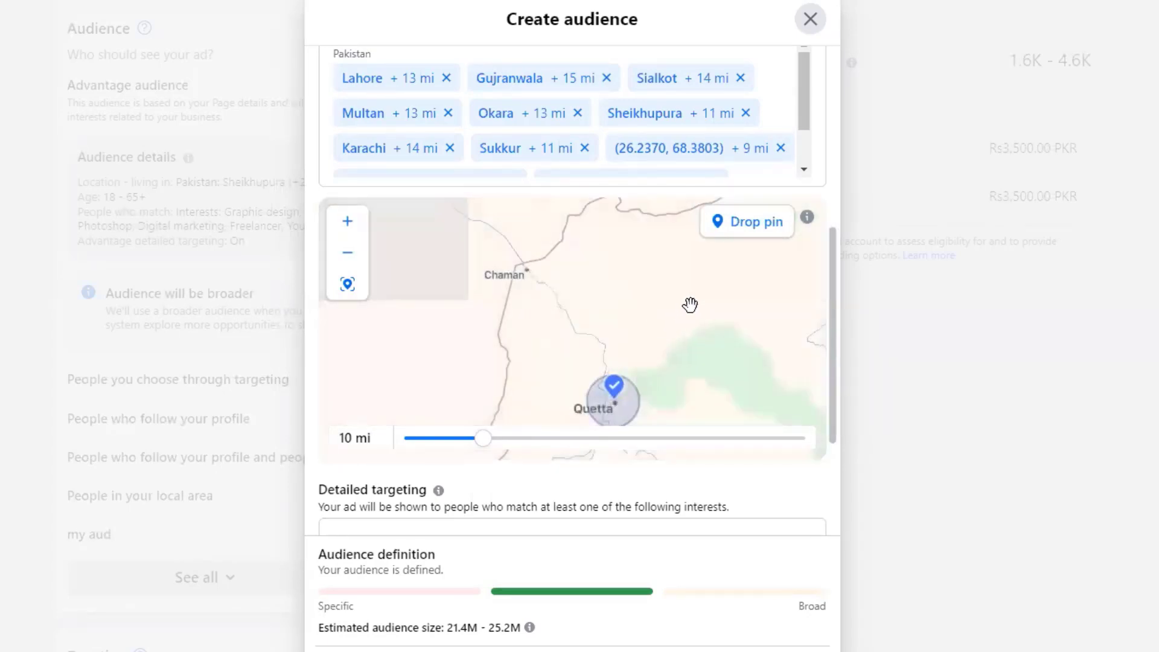
{"action": "left_click_drag", "start_coordinate": [688, 281], "coordinate": [543, 357]}
{"action": "left_click_drag", "start_coordinate": [667, 298], "coordinate": [650, 342]}
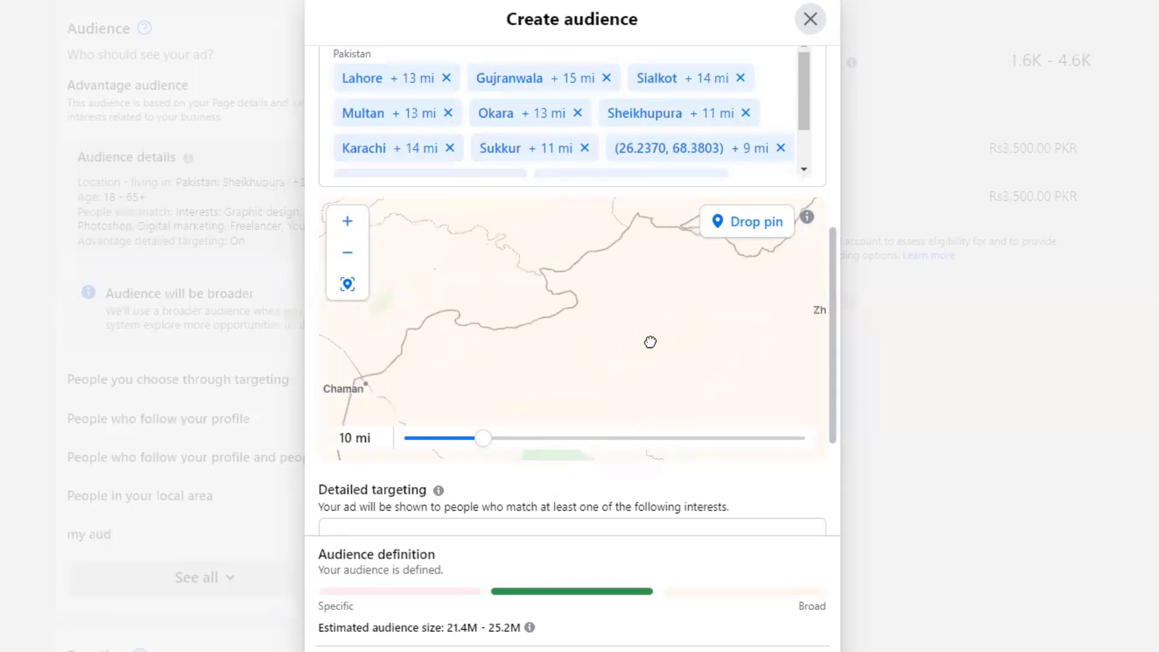
{"action": "scroll", "coordinate": [634, 320], "scroll_direction": "down", "scroll_amount": 2}
{"action": "scroll", "coordinate": [633, 320], "scroll_direction": "down", "scroll_amount": 2}
- Move the map east past Lahore and Multan and pin Sahiwal near Okara
{"action": "left_click_drag", "start_coordinate": [718, 309], "coordinate": [505, 320]}
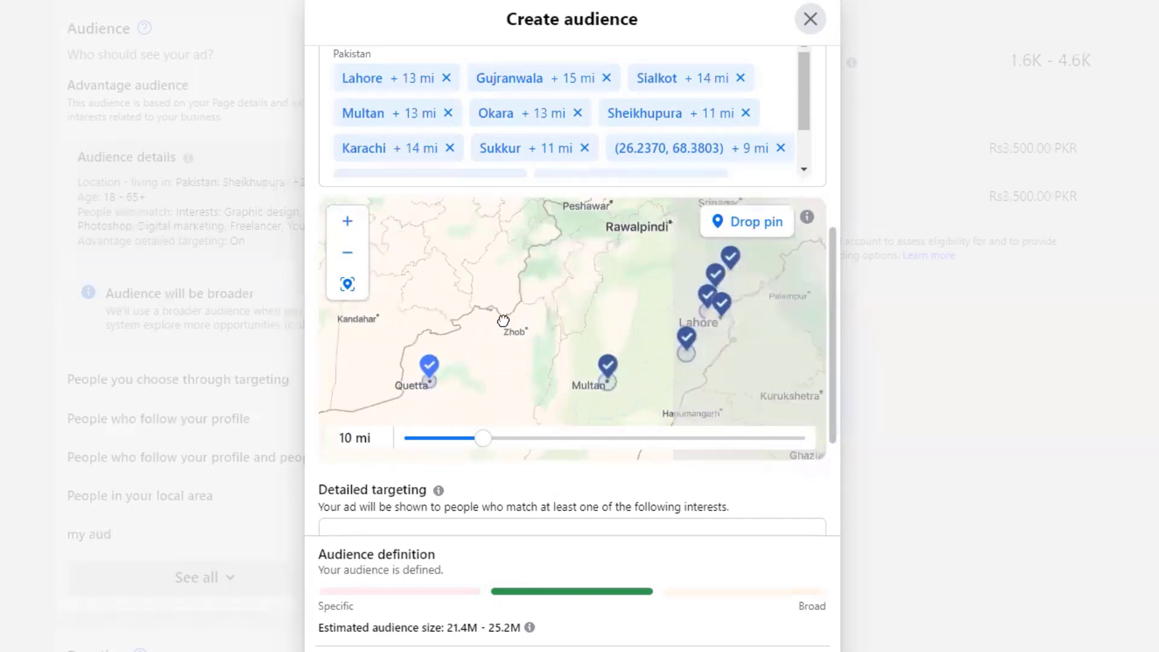
{"action": "left_click_drag", "start_coordinate": [553, 251], "coordinate": [540, 292]}
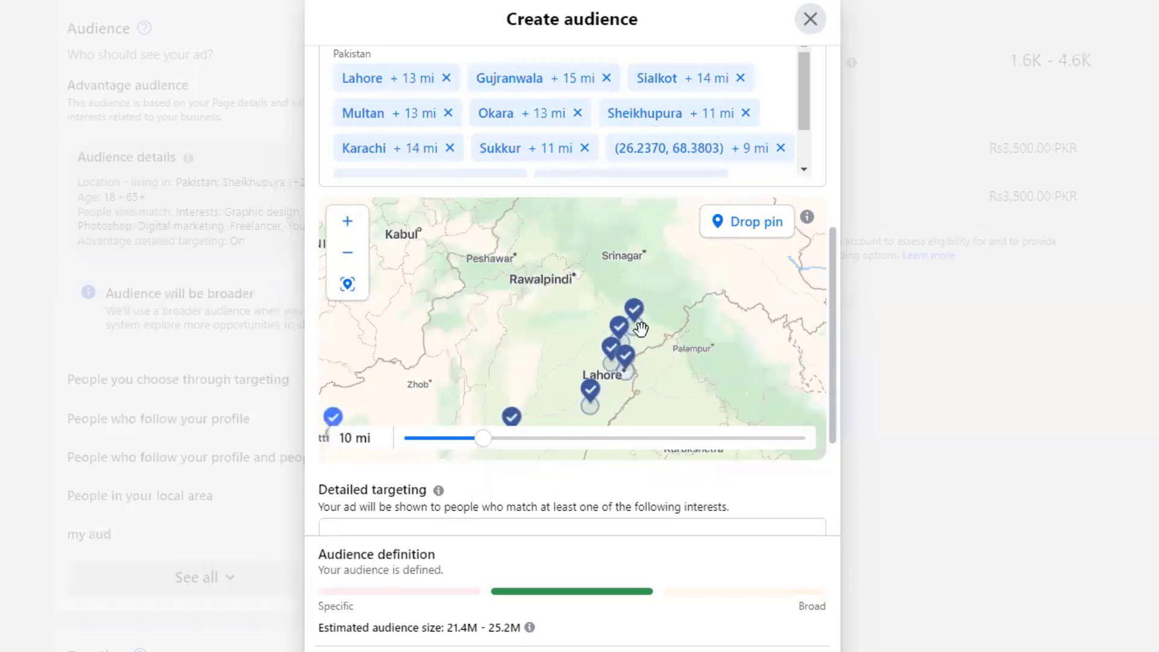
{"action": "left_click_drag", "start_coordinate": [676, 335], "coordinate": [662, 268]}
{"action": "scroll", "coordinate": [526, 345], "scroll_direction": "up", "scroll_amount": 3}
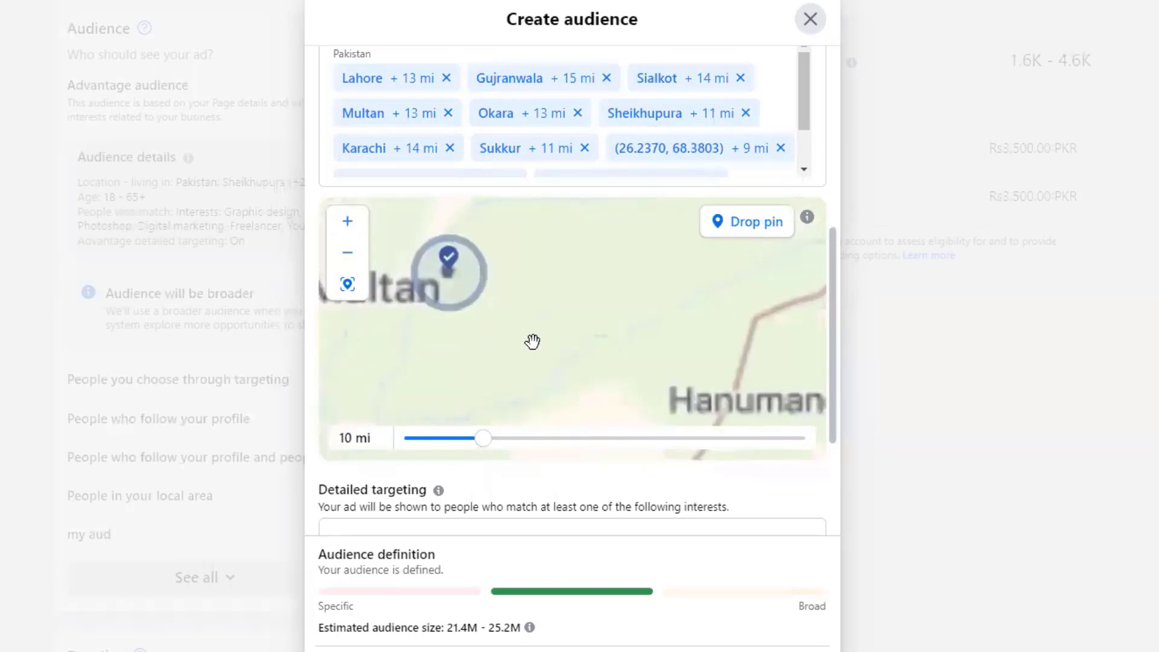
{"action": "left_click_drag", "start_coordinate": [597, 326], "coordinate": [559, 336]}
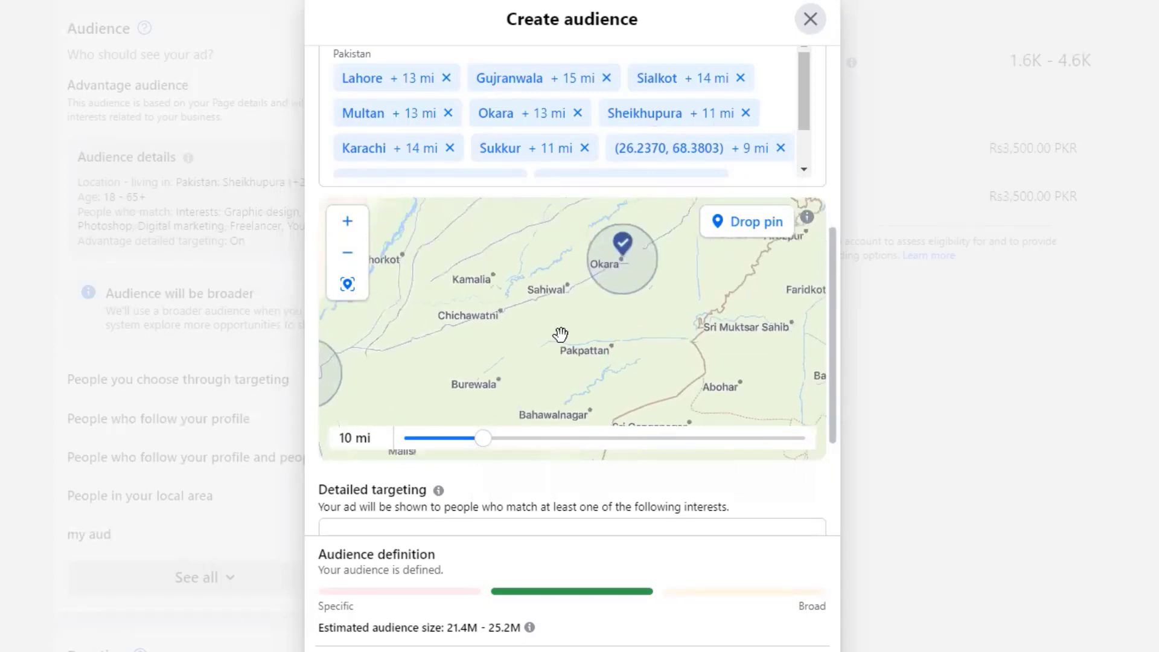
{"action": "left_click", "coordinate": [750, 222]}
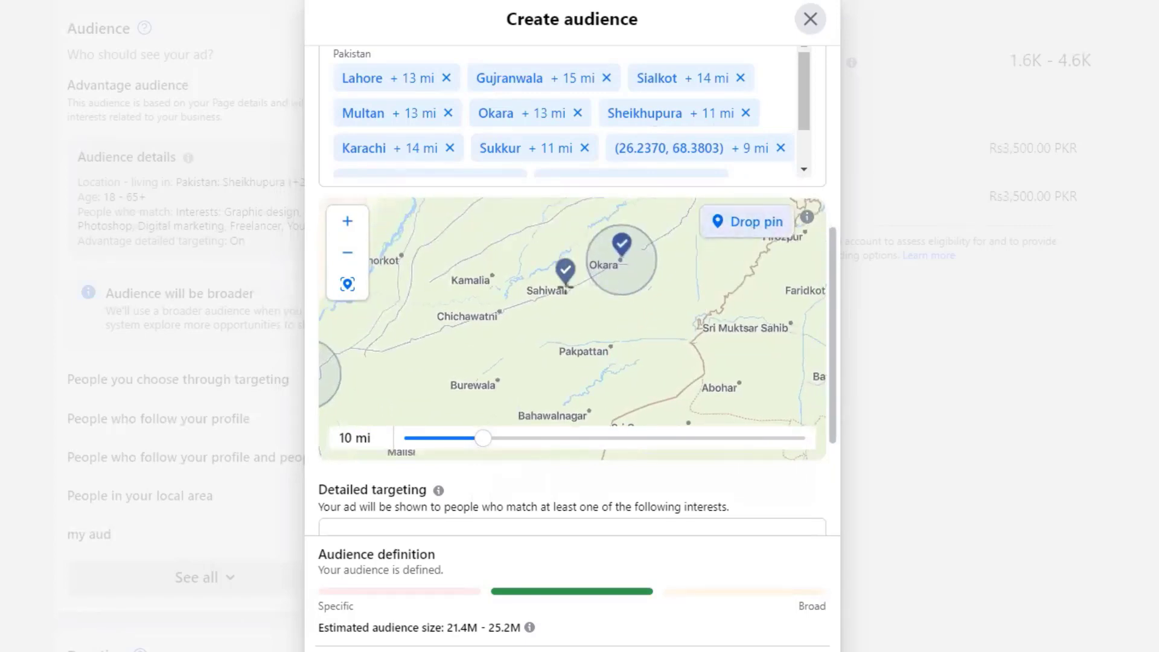
{"action": "key", "text": "Escape"}
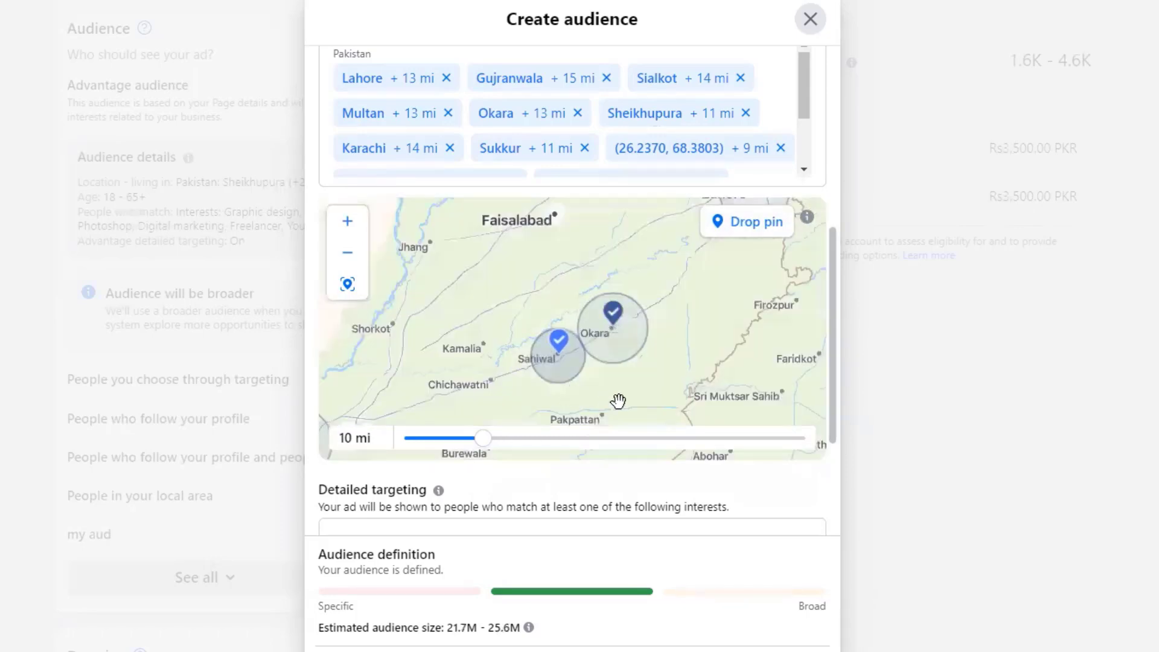
- Drop 10 mi pins on Faisalabad and Sargodha, then move the map toward Rawalpindi
{"action": "left_click_drag", "start_coordinate": [620, 393], "coordinate": [602, 336]}
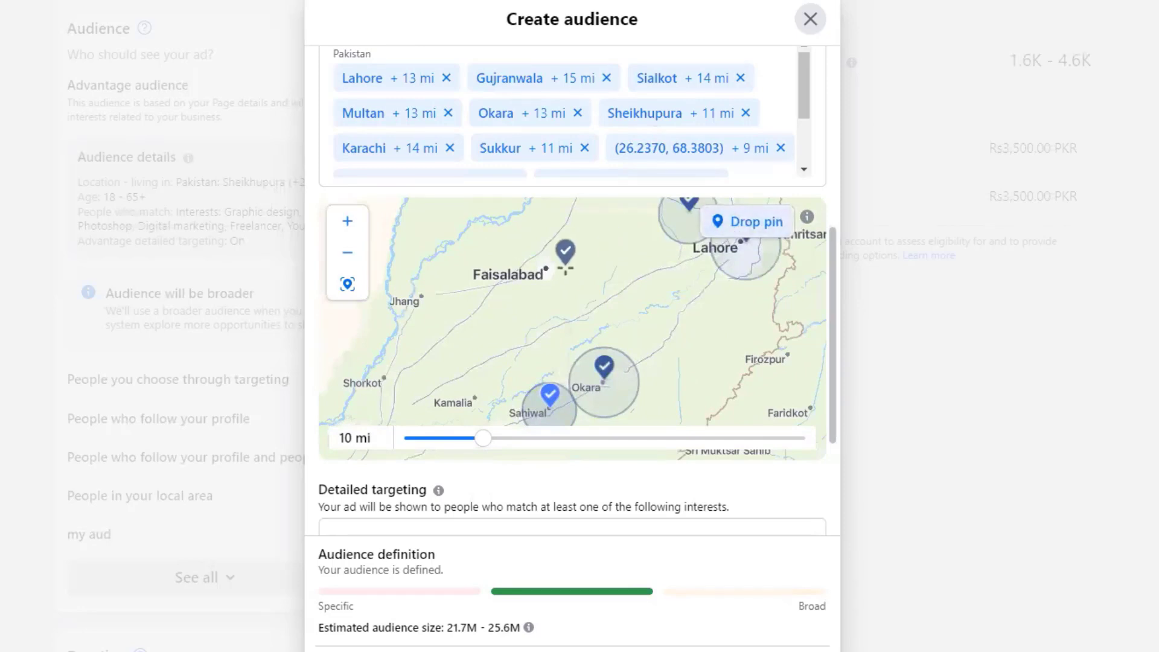
{"action": "left_click", "coordinate": [544, 266]}
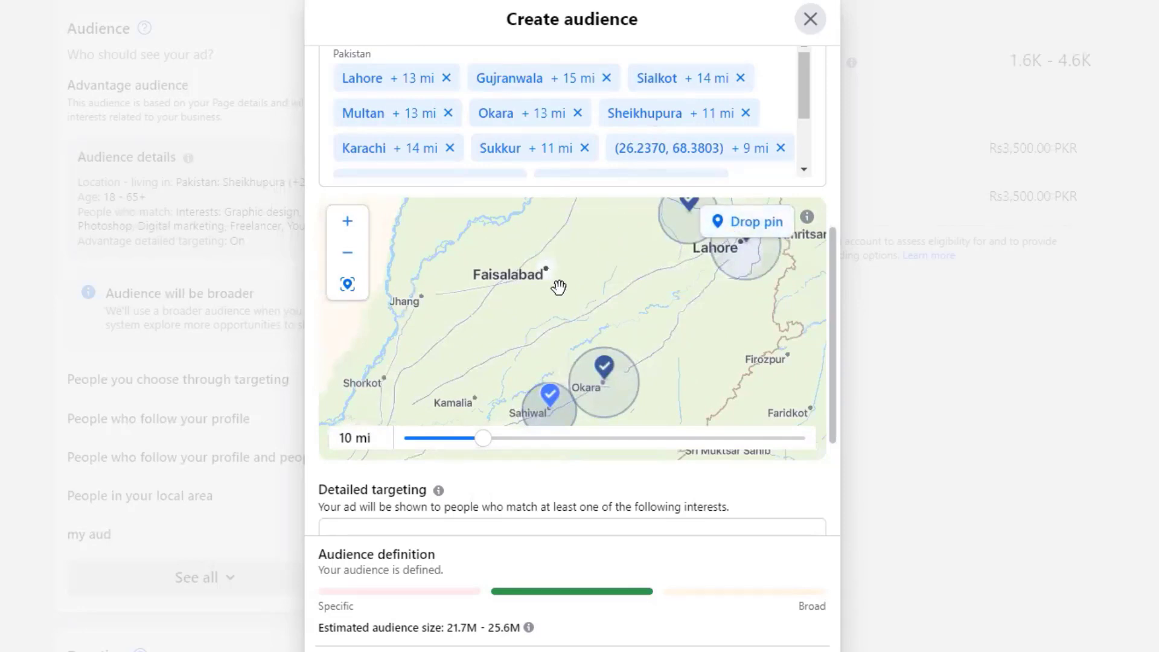
{"action": "scroll", "coordinate": [643, 337], "scroll_direction": "down", "scroll_amount": 5}
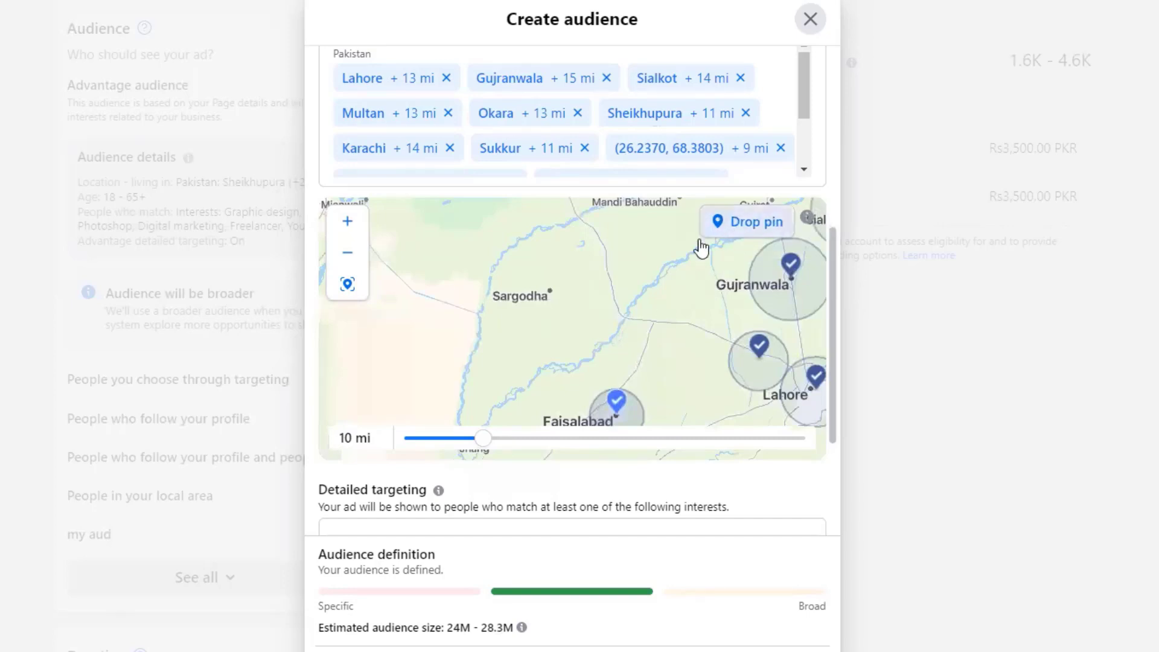
{"action": "left_click", "coordinate": [547, 287]}
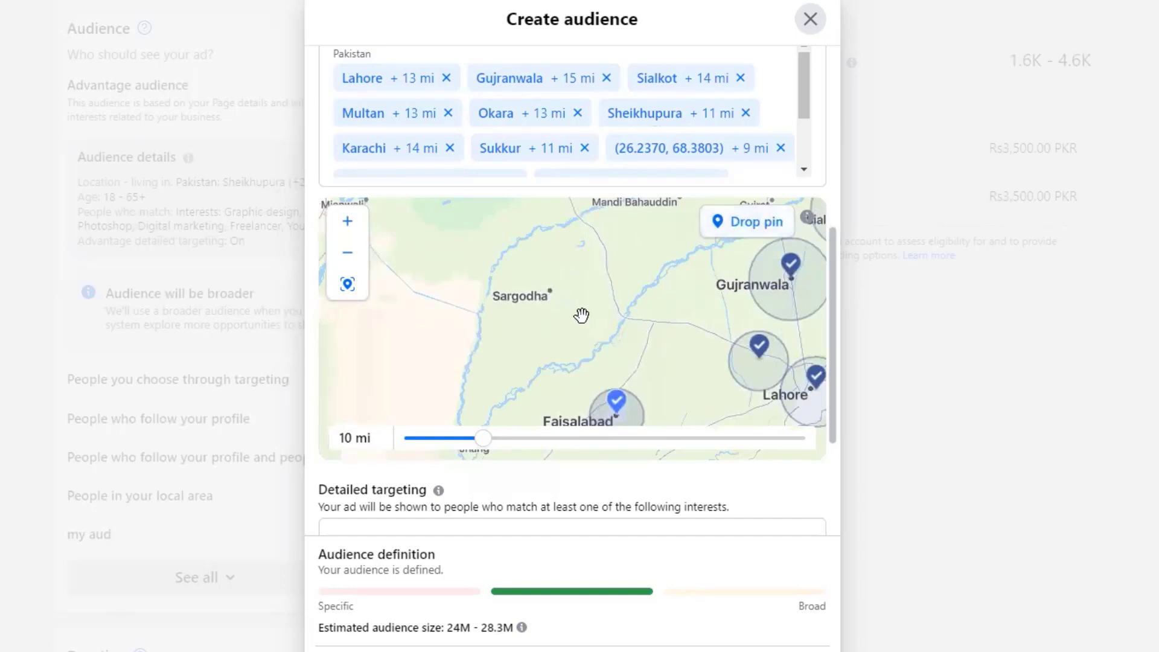
{"action": "scroll", "coordinate": [653, 317], "scroll_direction": "down", "scroll_amount": 4}
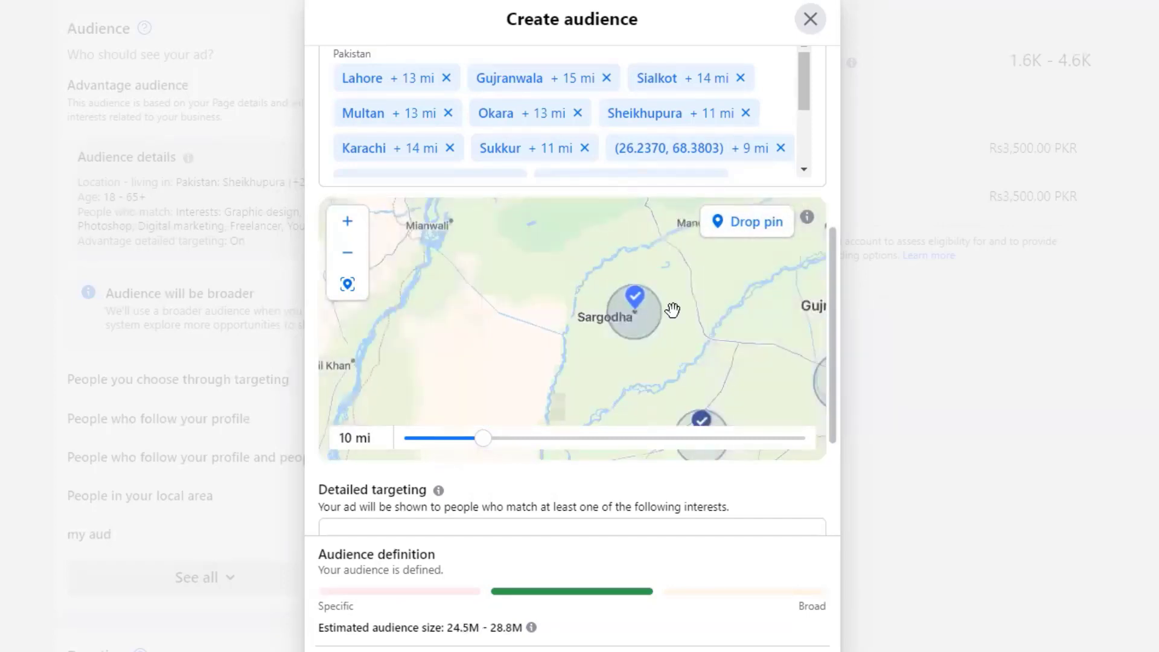
{"action": "left_click_drag", "start_coordinate": [672, 310], "coordinate": [621, 355]}
{"action": "left_click_drag", "start_coordinate": [665, 313], "coordinate": [634, 350]}
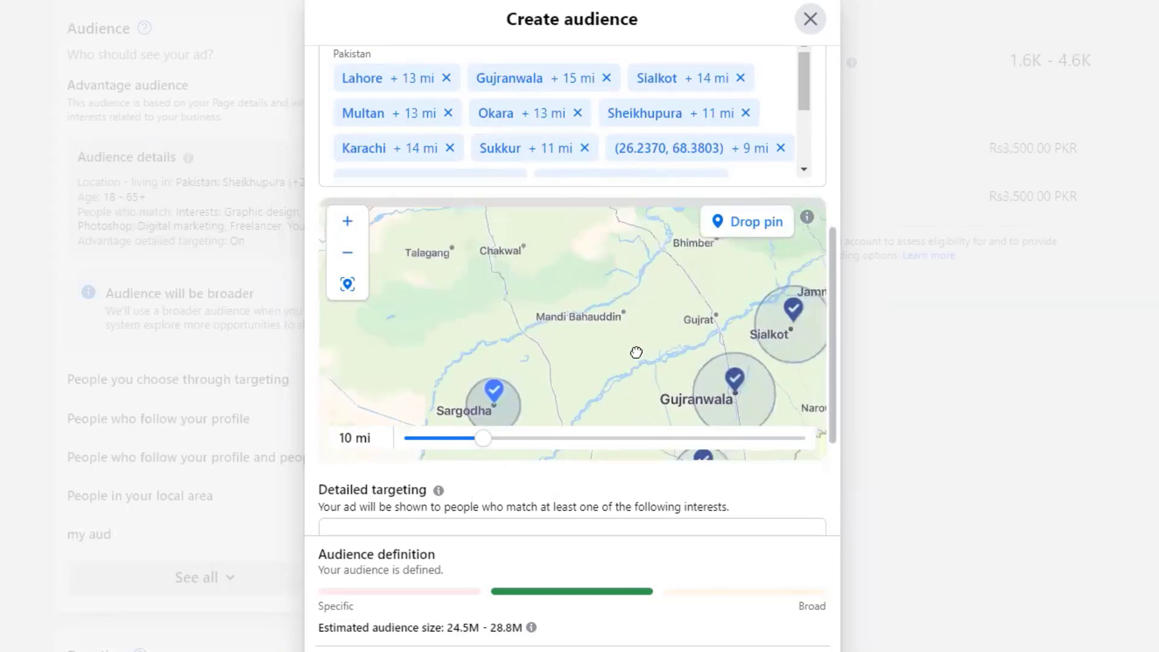
{"action": "mouse_move", "coordinate": [687, 263]}
{"action": "left_mouse_down"}
{"action": "mouse_move", "coordinate": [621, 333]}
{"action": "mouse_move", "coordinate": [561, 349]}
{"action": "mouse_move", "coordinate": [590, 388]}
{"action": "left_mouse_up"}
{"action": "mouse_move", "coordinate": [519, 229]}
{"action": "left_mouse_down"}
{"action": "mouse_move", "coordinate": [548, 278]}
{"action": "mouse_move", "coordinate": [635, 354]}
{"action": "left_mouse_up"}
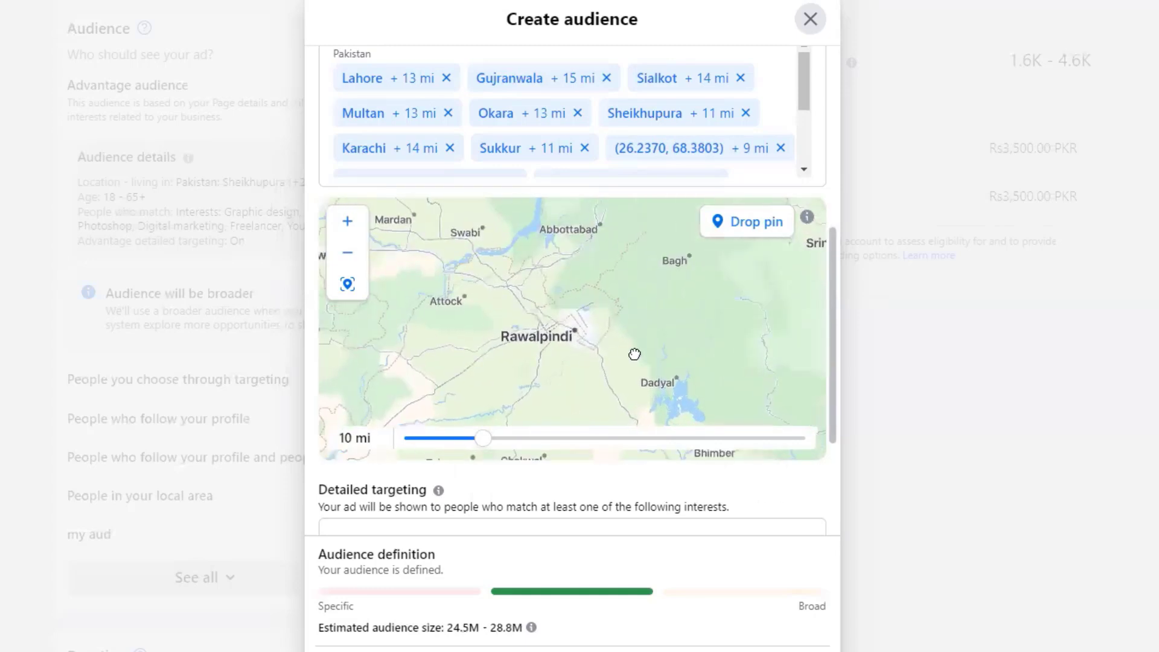
- Drop a pin on Rawalpindi and widen its radius to 14 mi
{"action": "scroll", "coordinate": [646, 317], "scroll_direction": "up", "scroll_amount": 3}
{"action": "scroll", "coordinate": [694, 329], "scroll_direction": "down", "scroll_amount": 2}
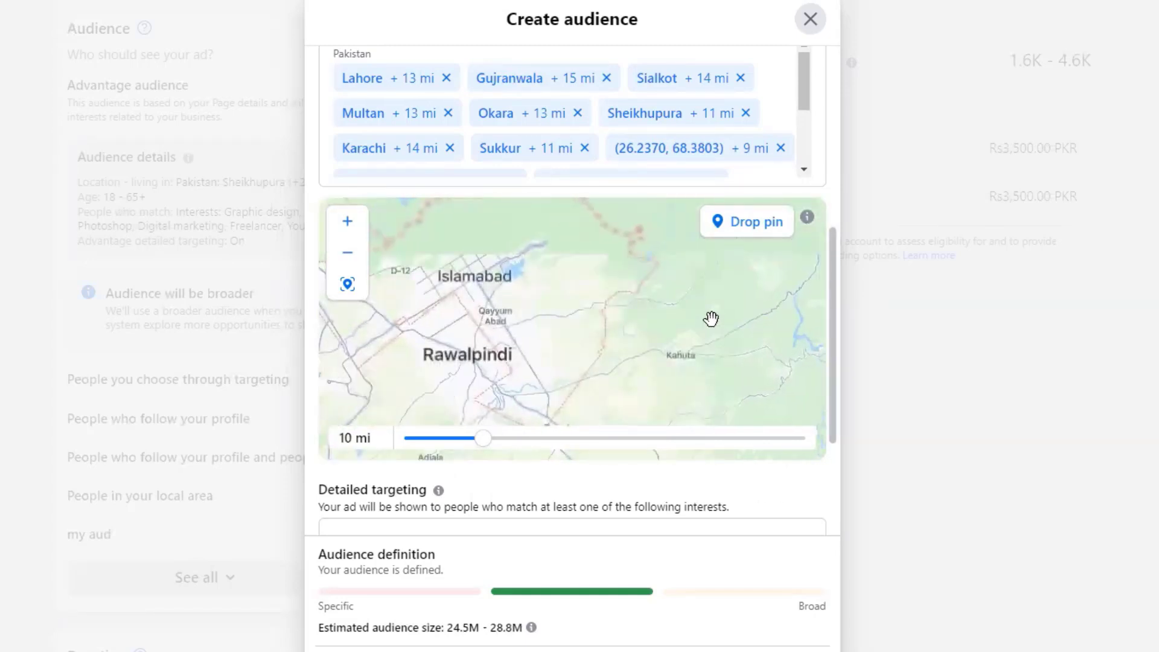
{"action": "left_click", "coordinate": [756, 237]}
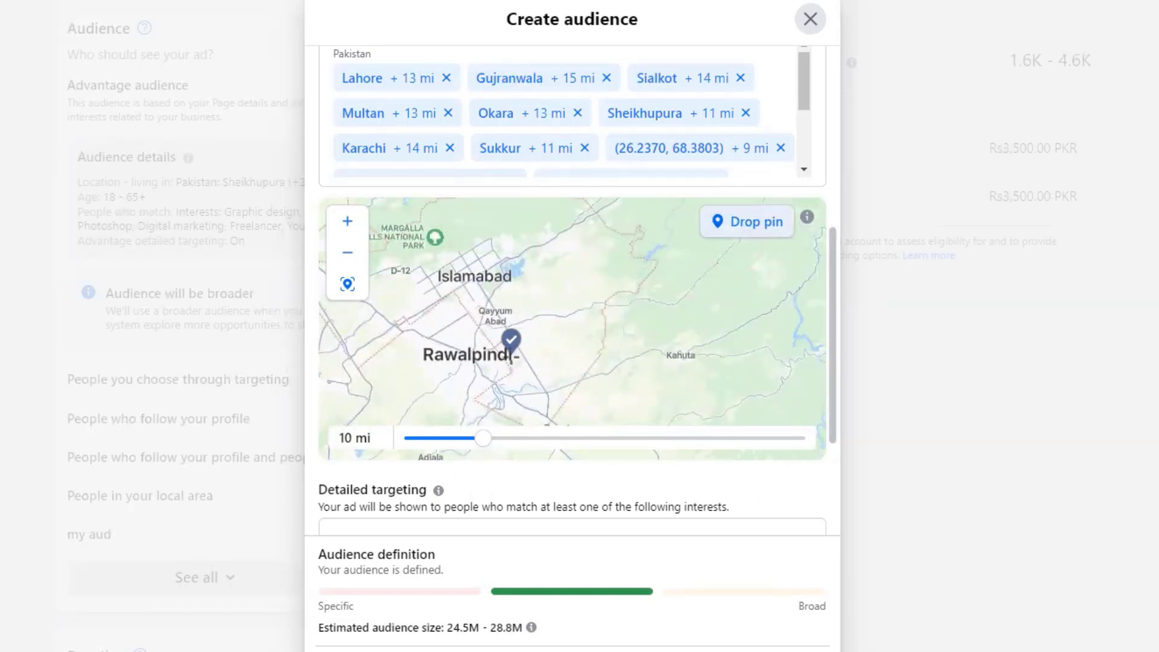
{"action": "left_click", "coordinate": [511, 354]}
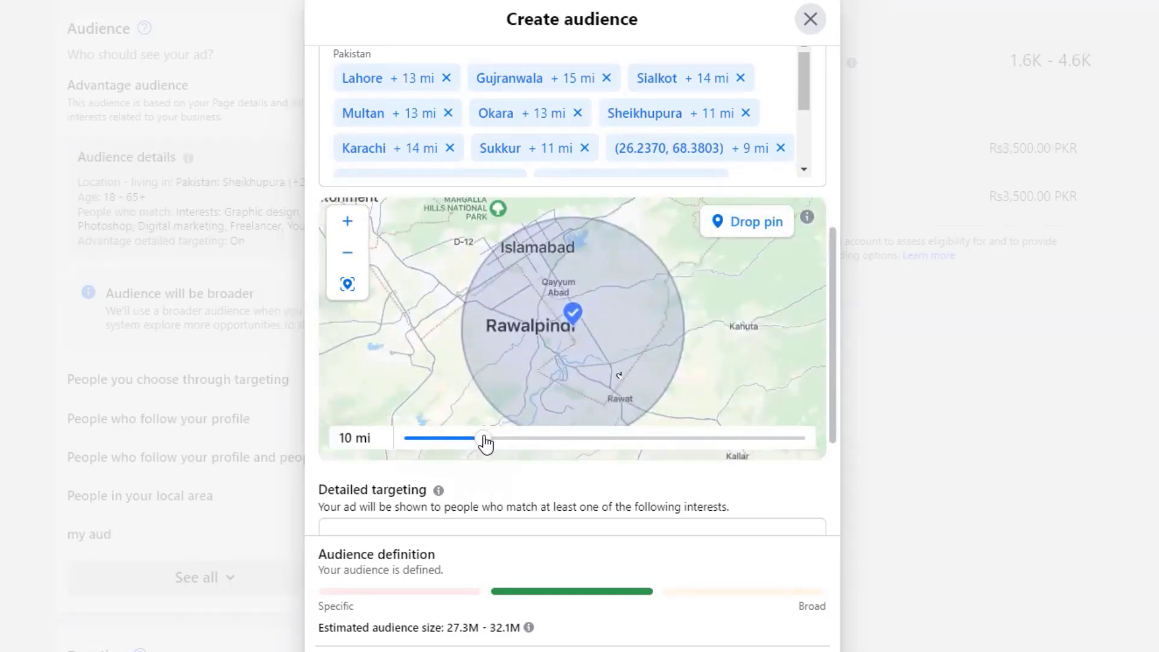
{"action": "left_click_drag", "start_coordinate": [485, 443], "coordinate": [512, 445]}
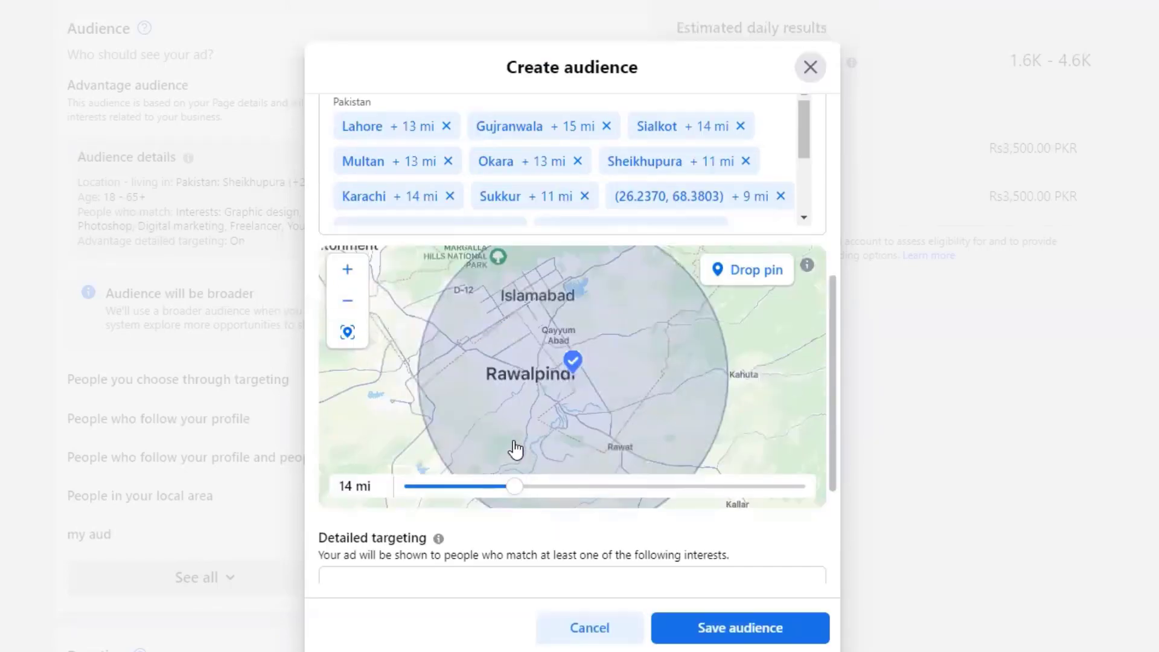
- Move the map northwest and drop a 10 mi pin on Peshawar
{"action": "scroll", "coordinate": [746, 346], "scroll_direction": "down", "scroll_amount": 5}
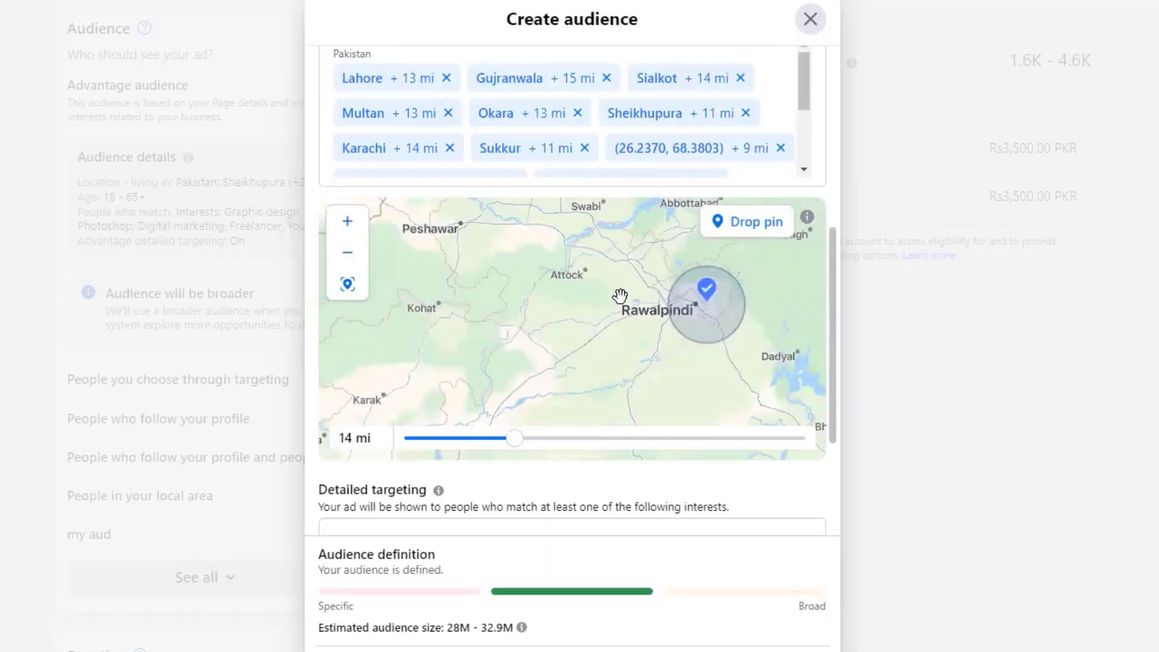
{"action": "left_click_drag", "start_coordinate": [620, 296], "coordinate": [655, 391]}
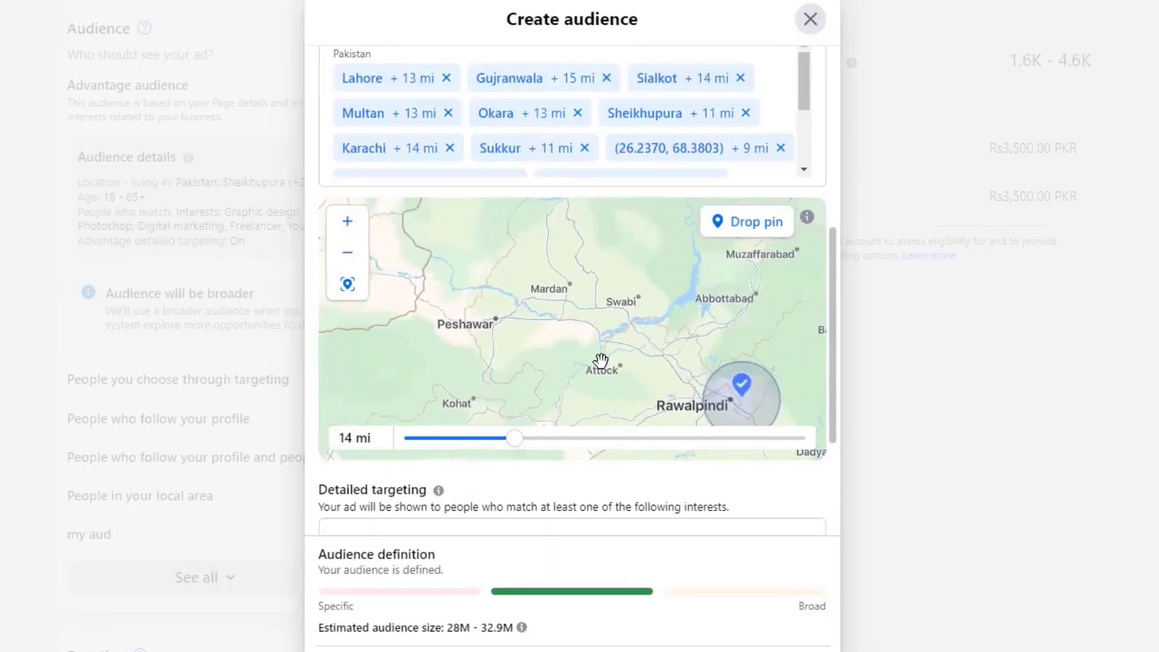
{"action": "left_click", "coordinate": [782, 232]}
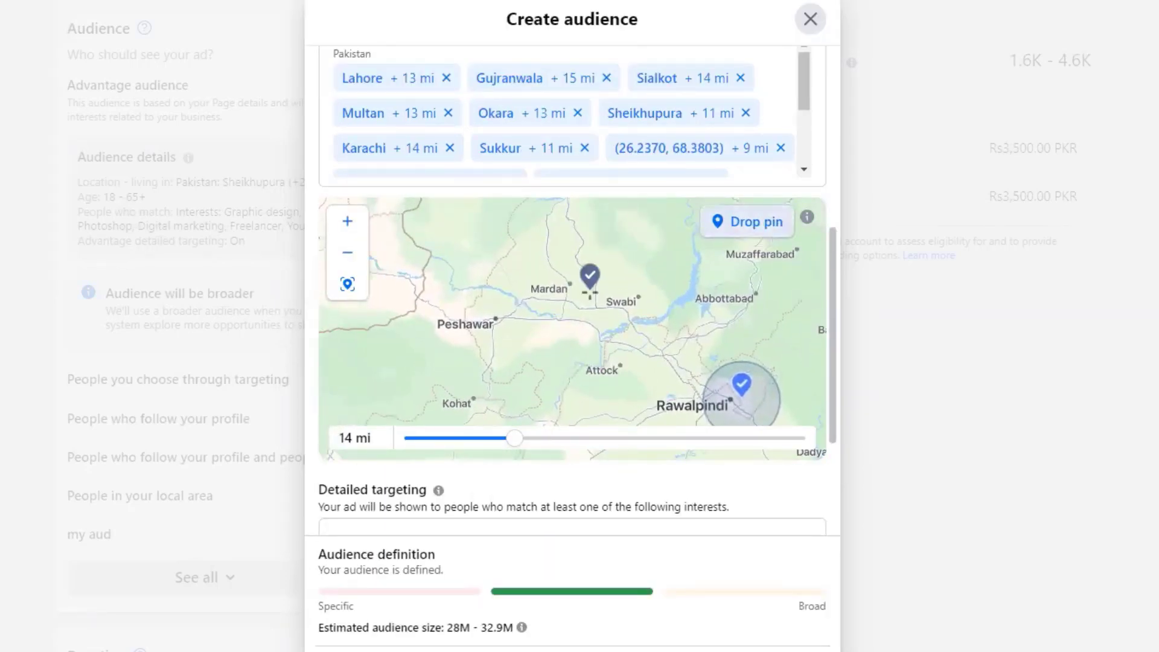
{"action": "left_click", "coordinate": [551, 357]}
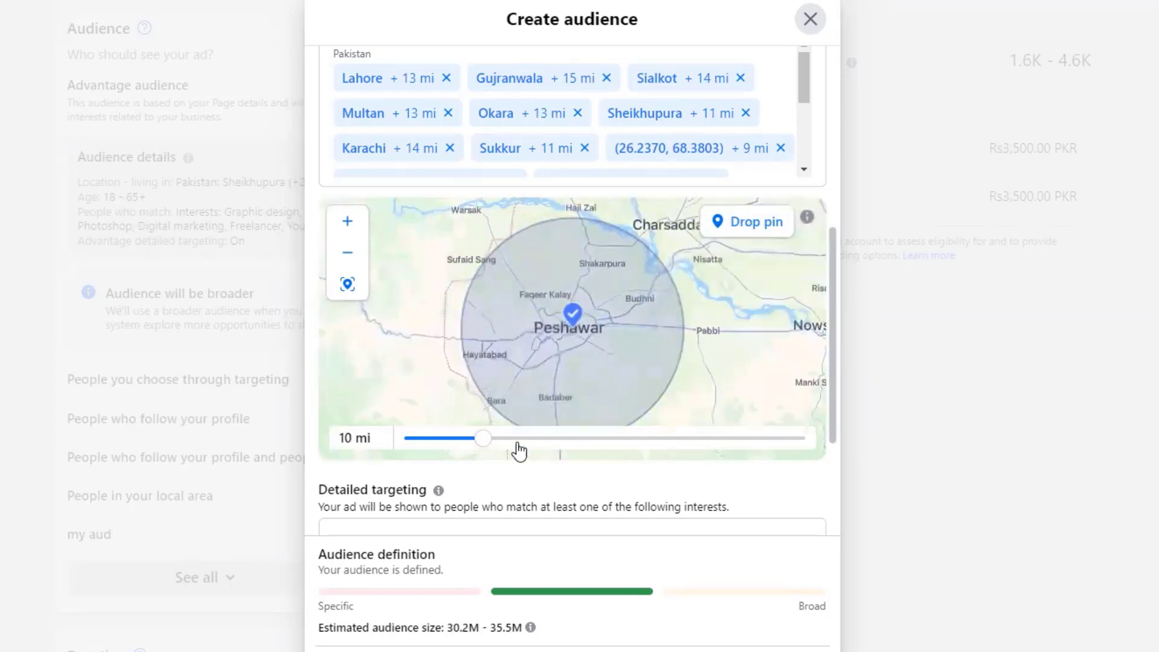
- Shrink Peshawar's radius to 7 mi and pin Mardan at a 9 mi radius
{"action": "left_click_drag", "start_coordinate": [476, 443], "coordinate": [458, 441]}
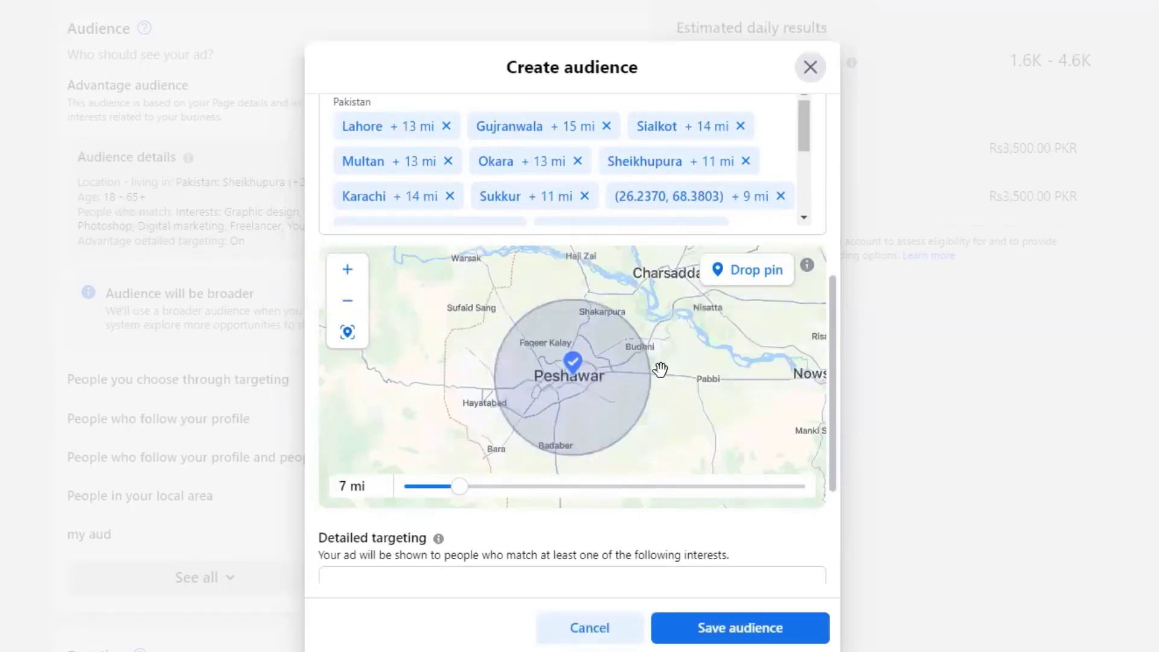
{"action": "left_click_drag", "start_coordinate": [725, 361], "coordinate": [688, 348]}
{"action": "left_click", "coordinate": [748, 223]}
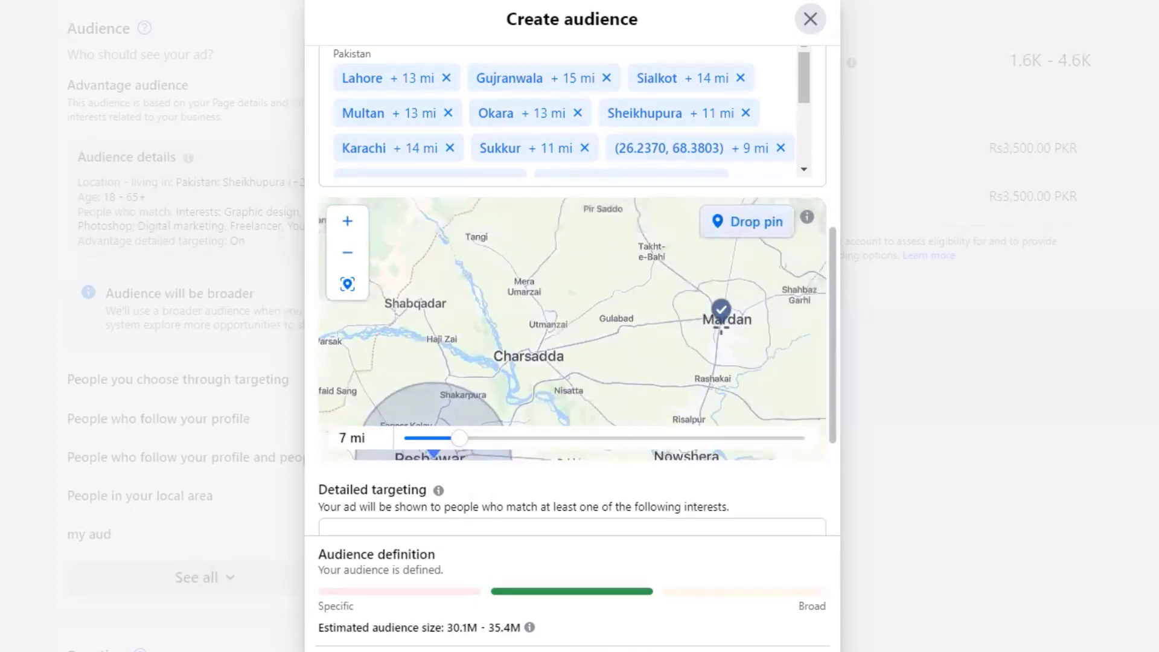
{"action": "left_click", "coordinate": [720, 307]}
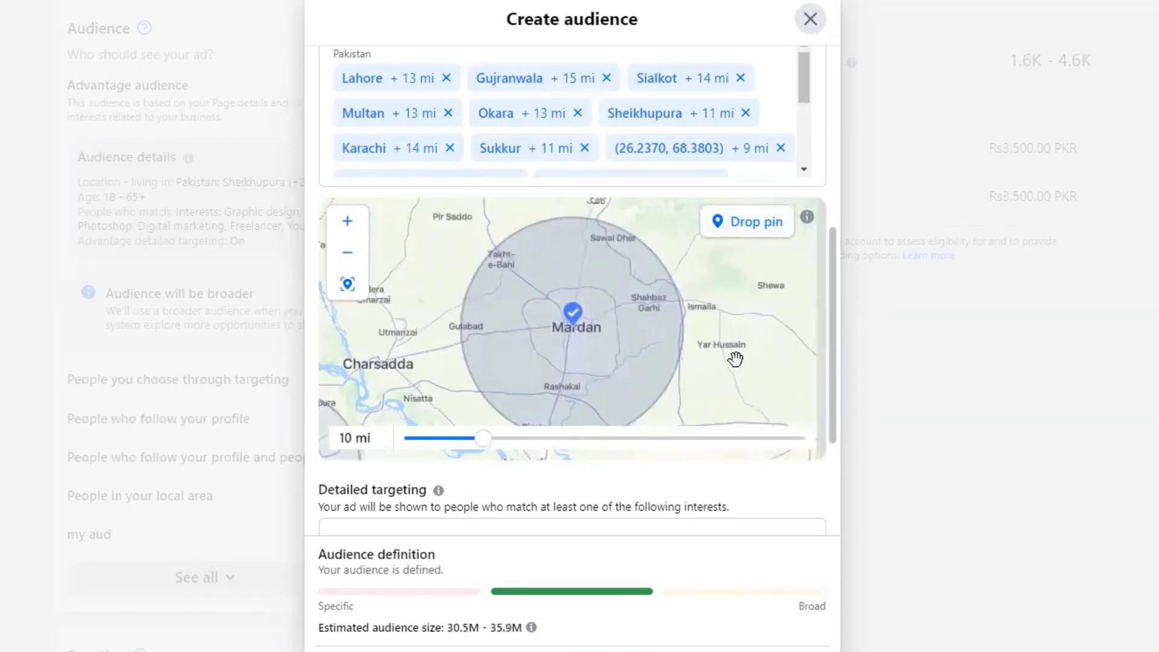
{"action": "left_click_drag", "start_coordinate": [483, 449], "coordinate": [475, 448]}
- Drop a 10 mi pin on Abbottabad, then move the map toward Rawalpindi and Sialkot
{"action": "scroll", "coordinate": [470, 336], "scroll_direction": "down", "scroll_amount": 3}
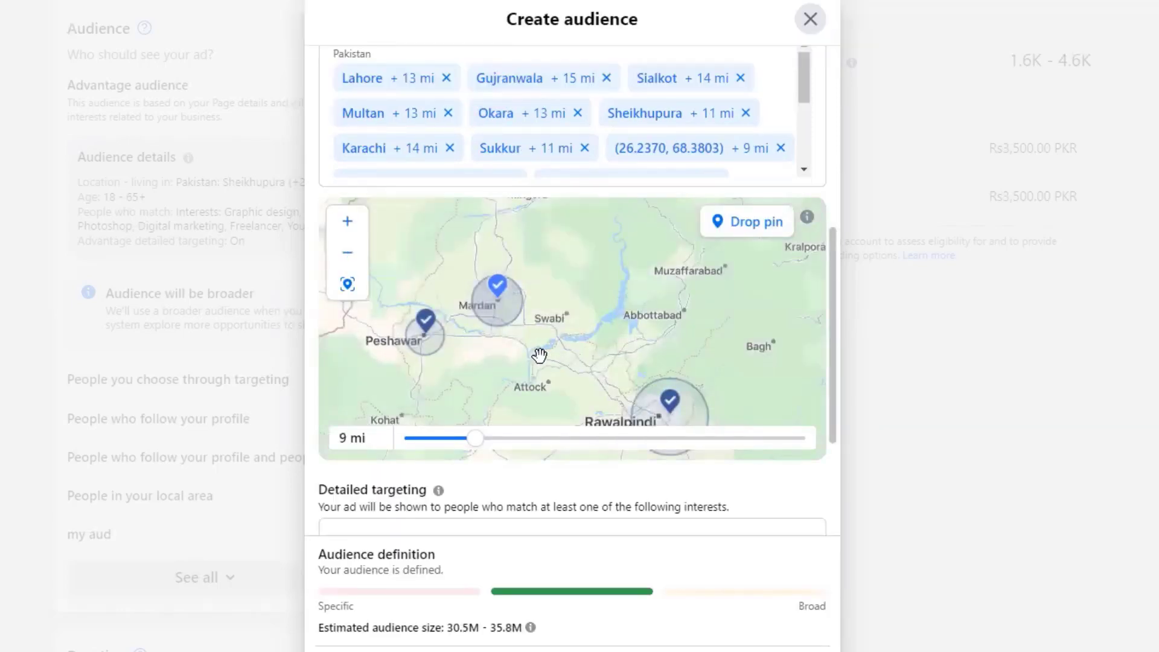
{"action": "scroll", "coordinate": [567, 357], "scroll_direction": "up", "scroll_amount": 2}
{"action": "scroll", "coordinate": [579, 326], "scroll_direction": "down", "scroll_amount": 3}
{"action": "scroll", "coordinate": [623, 329], "scroll_direction": "up", "scroll_amount": 1}
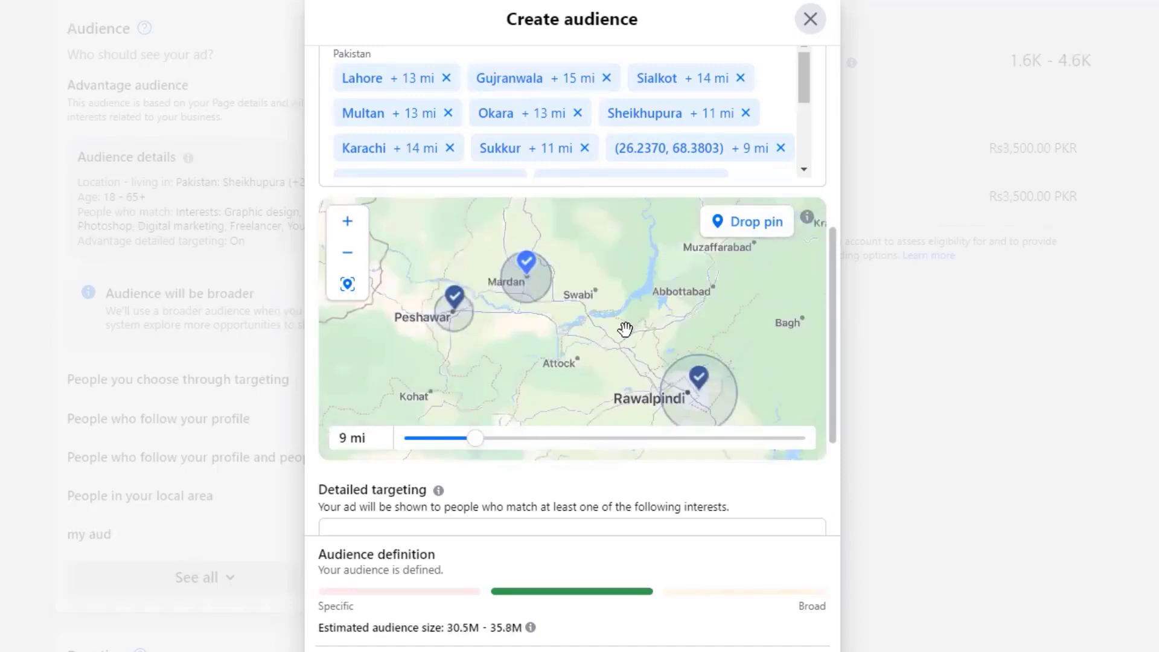
{"action": "left_click_drag", "start_coordinate": [540, 331], "coordinate": [481, 331]}
{"action": "left_click", "coordinate": [747, 236]}
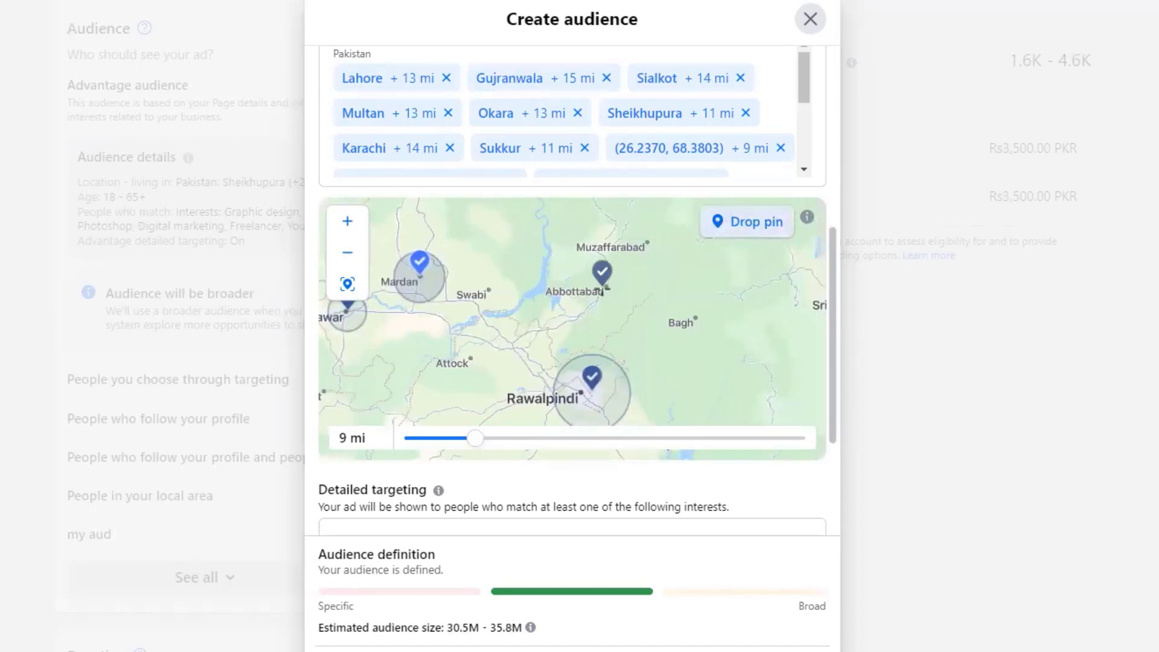
{"action": "left_click", "coordinate": [610, 291]}
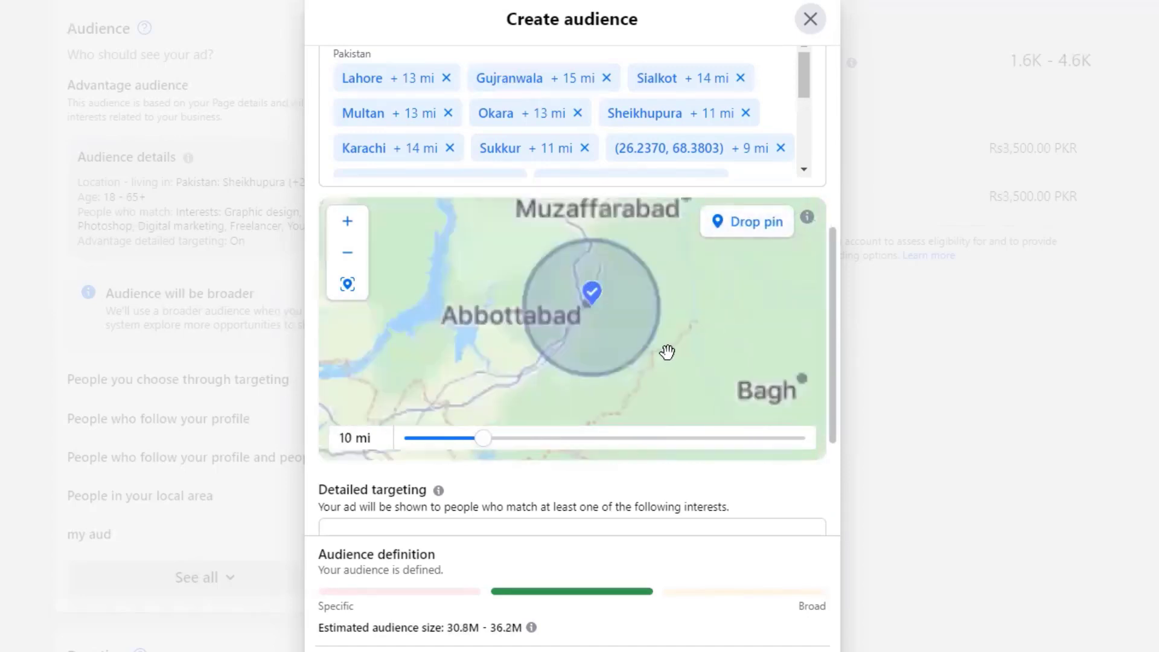
{"action": "scroll", "coordinate": [668, 362], "scroll_direction": "down", "scroll_amount": 5}
{"action": "left_click_drag", "start_coordinate": [714, 400], "coordinate": [556, 241]}
- Move the map past Sialkot and Gujranwala and drop a 7 mi pin on Narowal
{"action": "left_click_drag", "start_coordinate": [595, 336], "coordinate": [559, 261]}
{"action": "left_click_drag", "start_coordinate": [661, 422], "coordinate": [519, 325]}
{"action": "scroll", "coordinate": [548, 349], "scroll_direction": "up", "scroll_amount": 3}
{"action": "scroll", "coordinate": [530, 305], "scroll_direction": "down", "scroll_amount": 3}
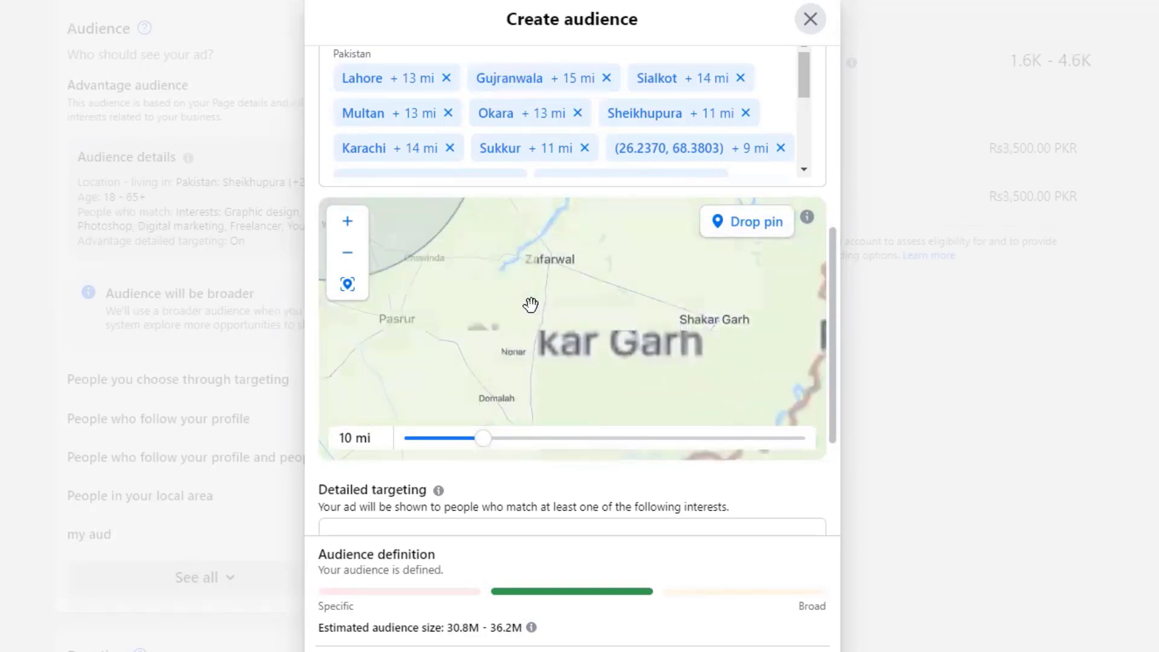
{"action": "left_click_drag", "start_coordinate": [629, 289], "coordinate": [623, 356]}
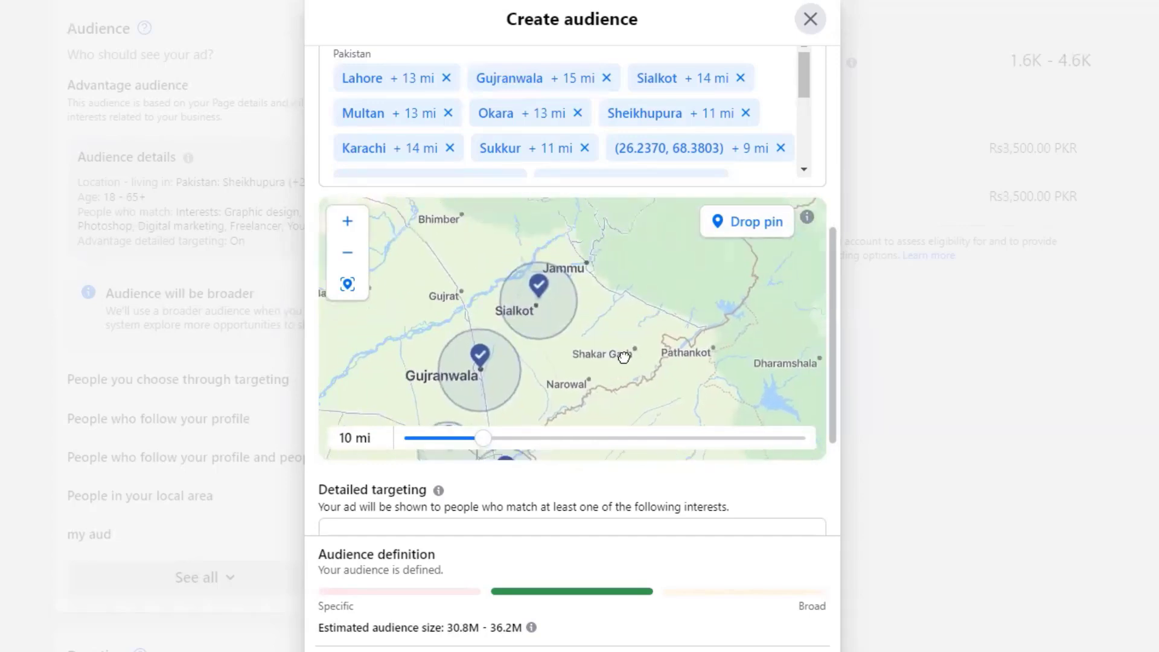
{"action": "left_click_drag", "start_coordinate": [549, 265], "coordinate": [603, 238]}
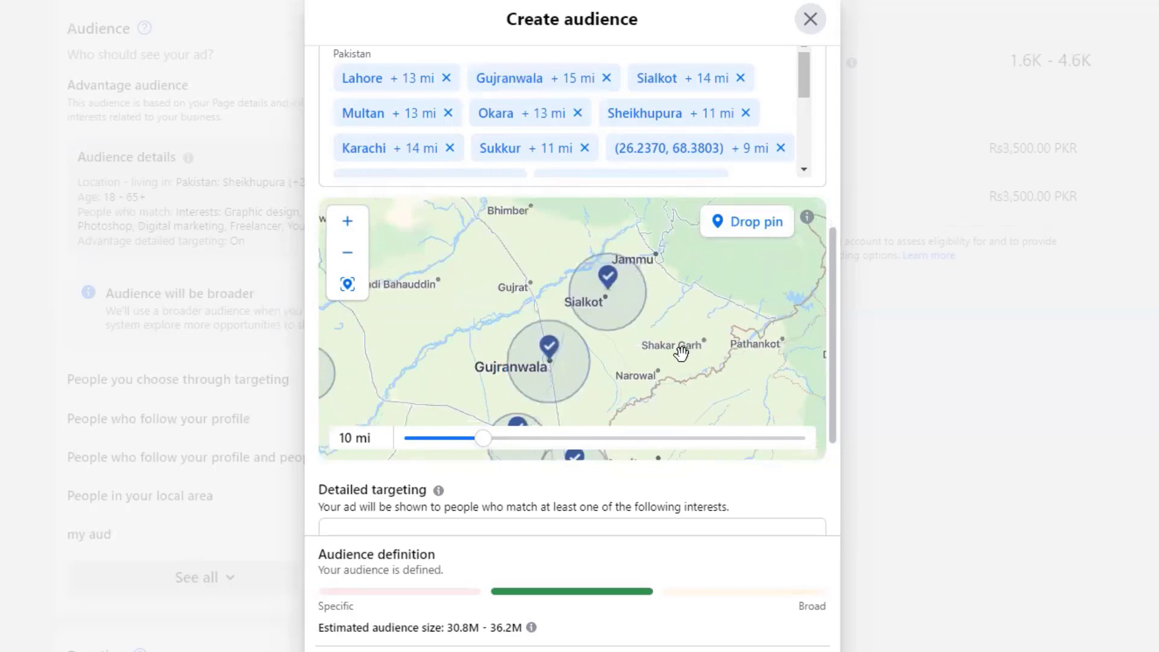
{"action": "left_click_drag", "start_coordinate": [681, 353], "coordinate": [623, 289]}
{"action": "scroll", "coordinate": [595, 280], "scroll_direction": "up", "scroll_amount": 5}
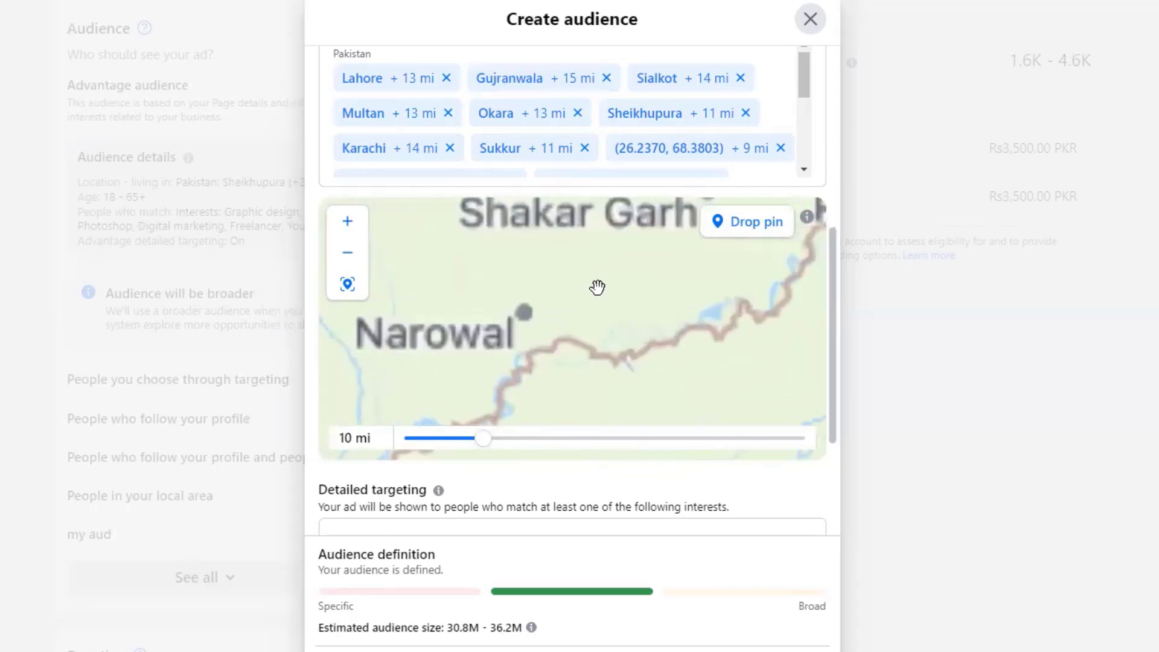
{"action": "left_click", "coordinate": [739, 235]}
{"action": "left_click", "coordinate": [553, 306]}
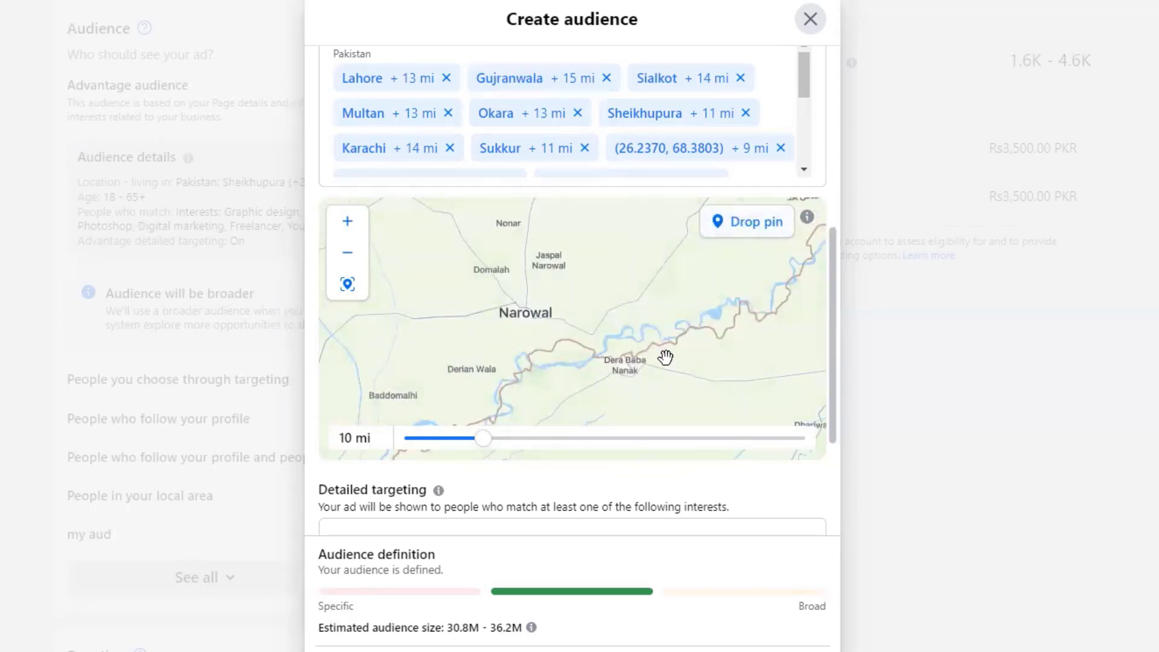
{"action": "left_click_drag", "start_coordinate": [494, 439], "coordinate": [453, 441]}
{"action": "left_click_drag", "start_coordinate": [525, 266], "coordinate": [516, 343]}
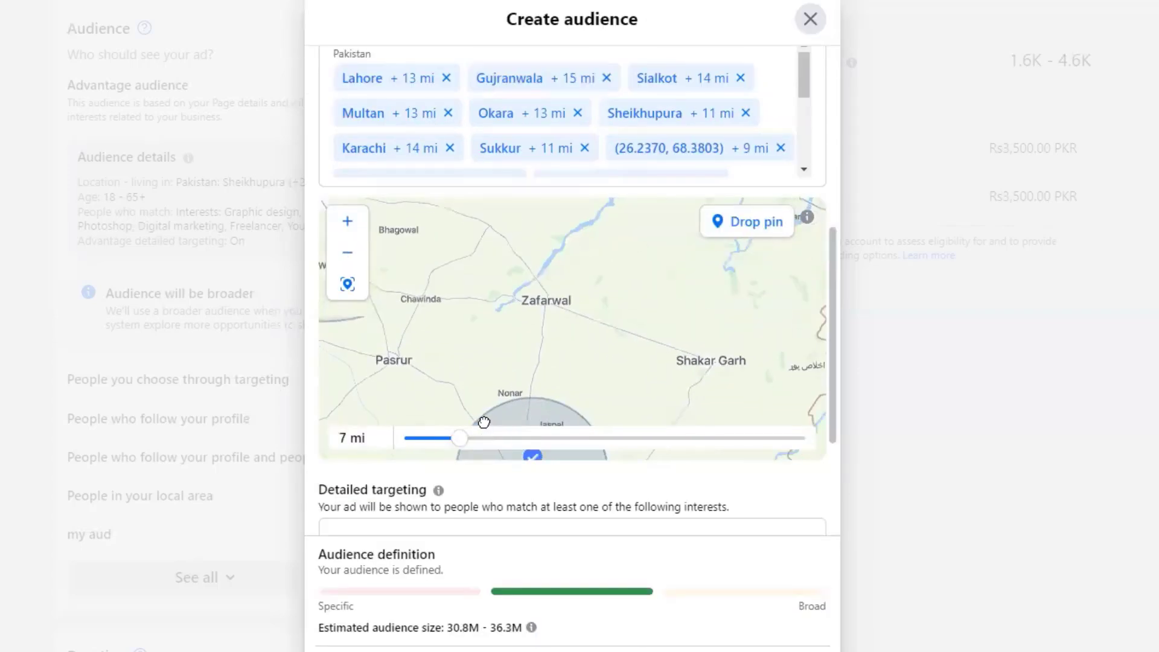
- Drop a 10 mi location pin on Rahim Yar Khan
{"action": "scroll", "coordinate": [523, 336], "scroll_direction": "down", "scroll_amount": 5}
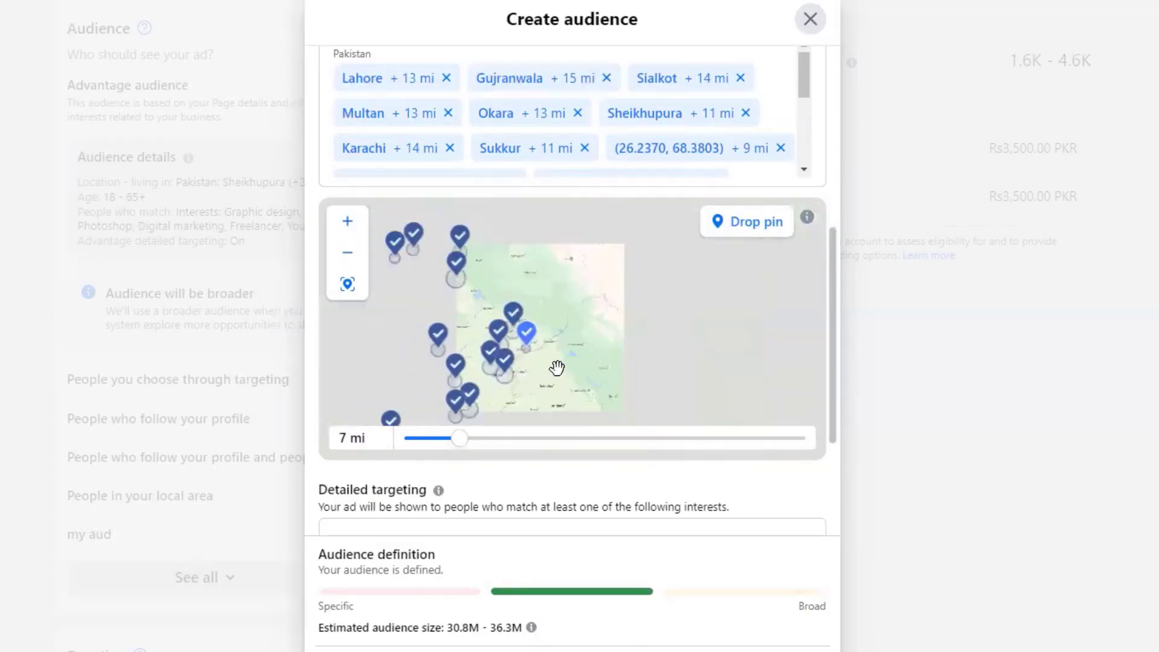
{"action": "scroll", "coordinate": [504, 319], "scroll_direction": "down", "scroll_amount": 2}
{"action": "scroll", "coordinate": [510, 336], "scroll_direction": "up", "scroll_amount": 5}
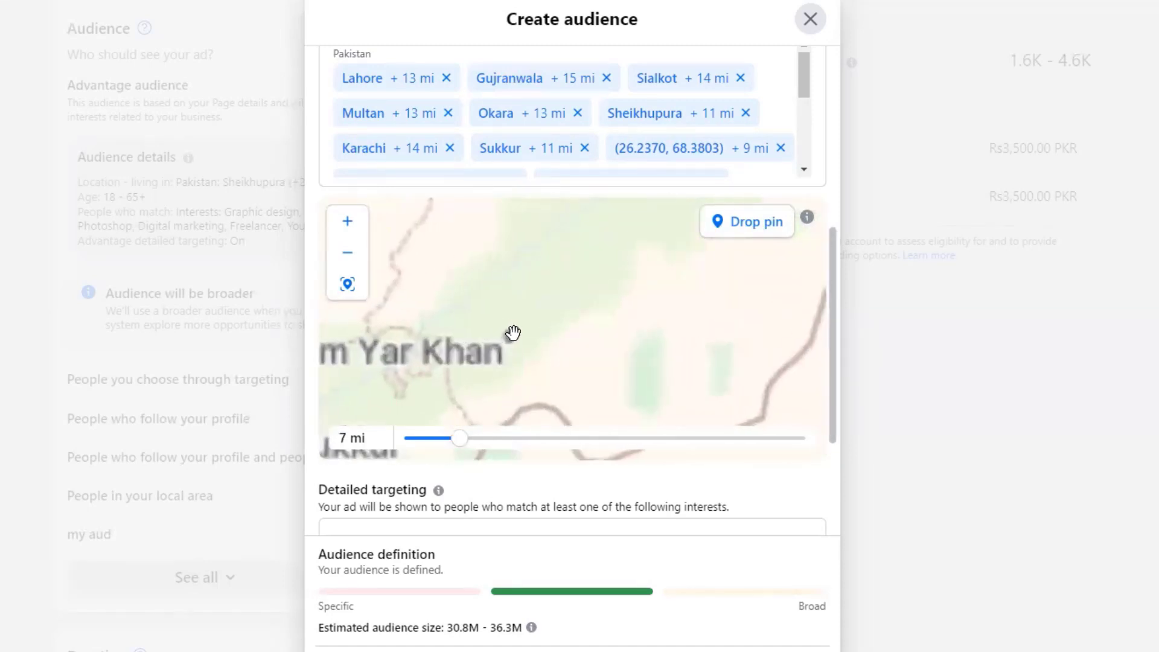
{"action": "left_click_drag", "start_coordinate": [548, 336], "coordinate": [584, 302]}
{"action": "left_click", "coordinate": [719, 228]}
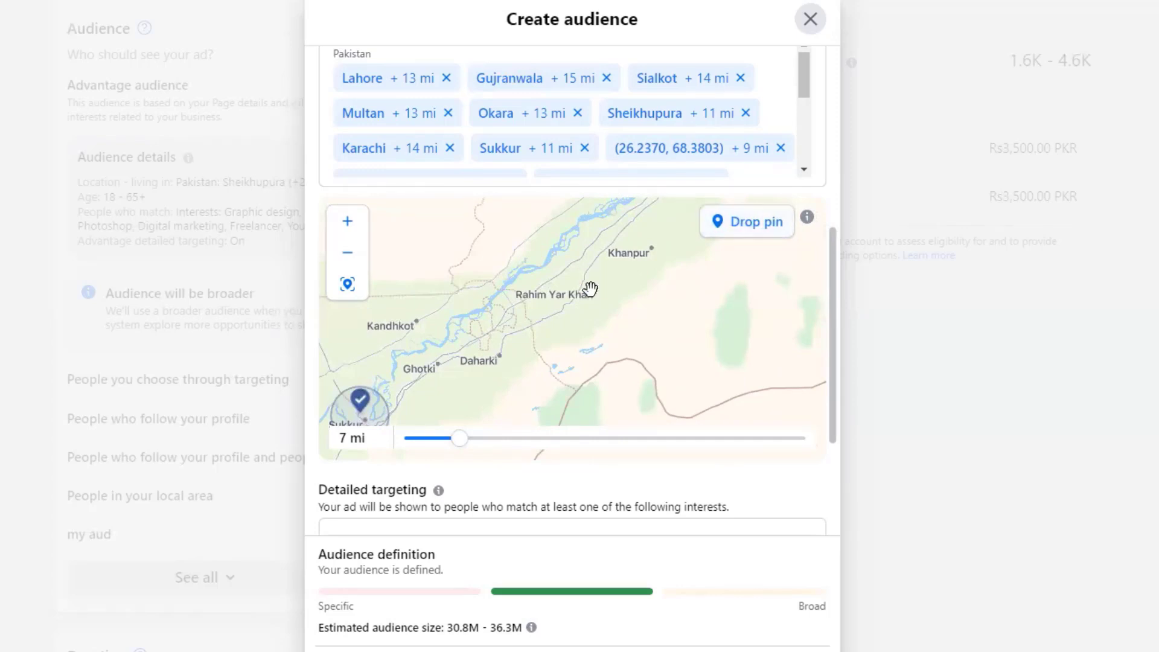
{"action": "left_click", "coordinate": [601, 346]}
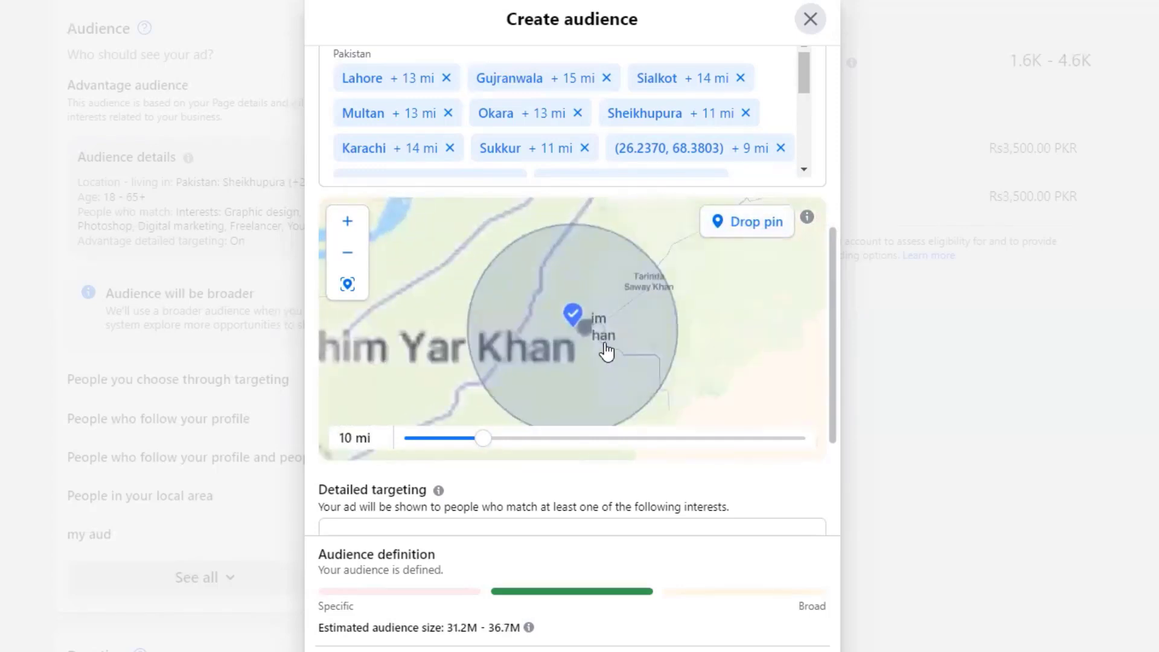
{"action": "scroll", "coordinate": [608, 353], "scroll_direction": "down", "scroll_amount": 3}
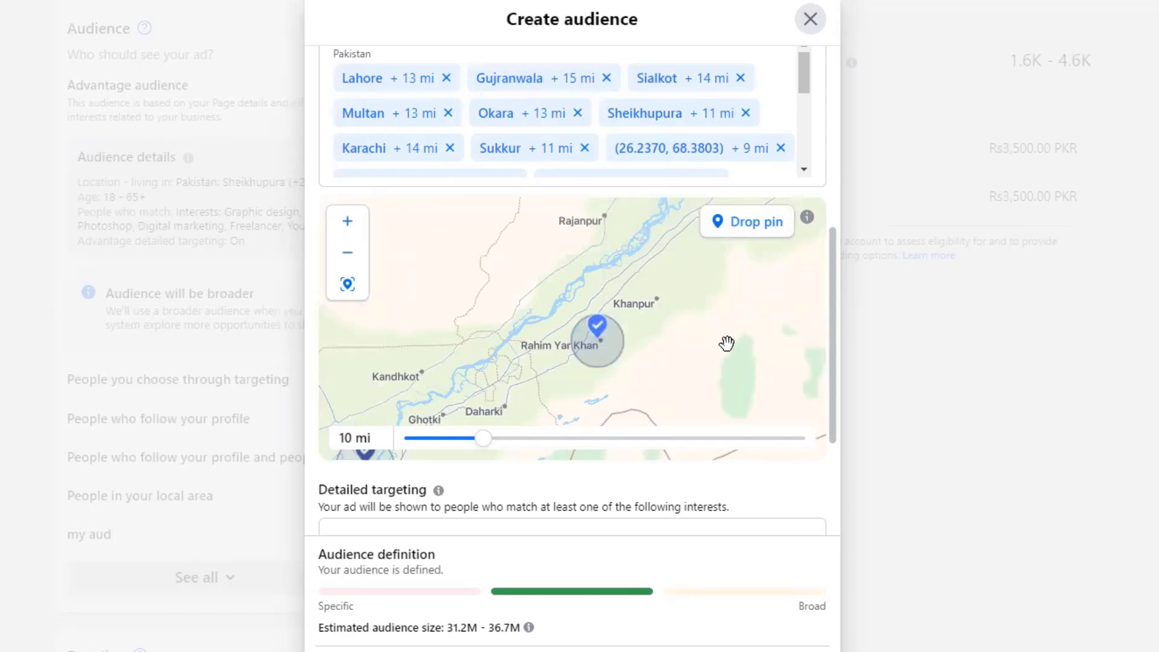
- Drop a pin on Bahawalpur at 10 mi and view all pins across Pakistan
{"action": "left_click_drag", "start_coordinate": [730, 350], "coordinate": [664, 404]}
{"action": "left_click_drag", "start_coordinate": [737, 311], "coordinate": [698, 416]}
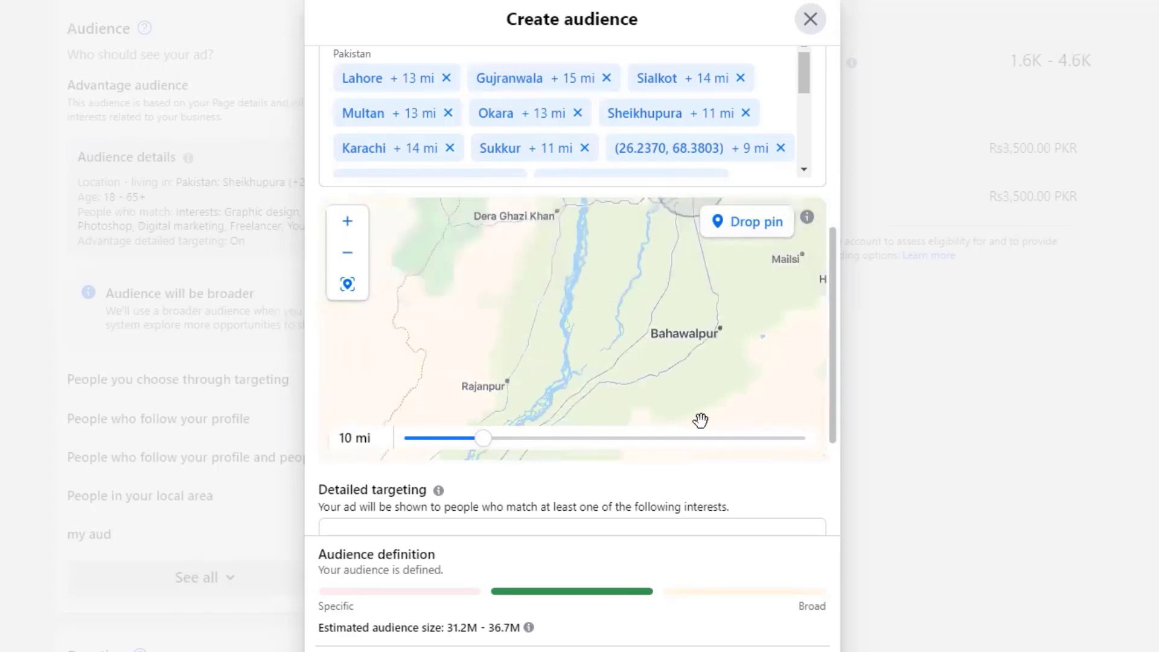
{"action": "left_click", "coordinate": [763, 223]}
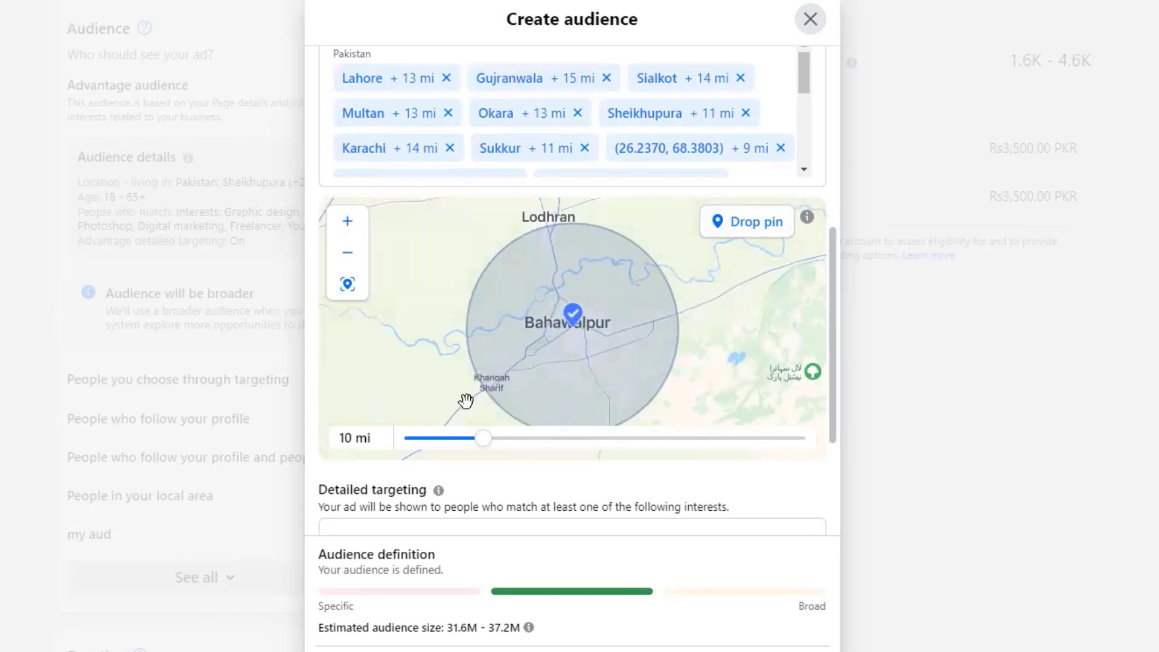
{"action": "left_click_drag", "start_coordinate": [482, 440], "coordinate": [483, 452]}
{"action": "scroll", "coordinate": [702, 370], "scroll_direction": "down", "scroll_amount": 2}
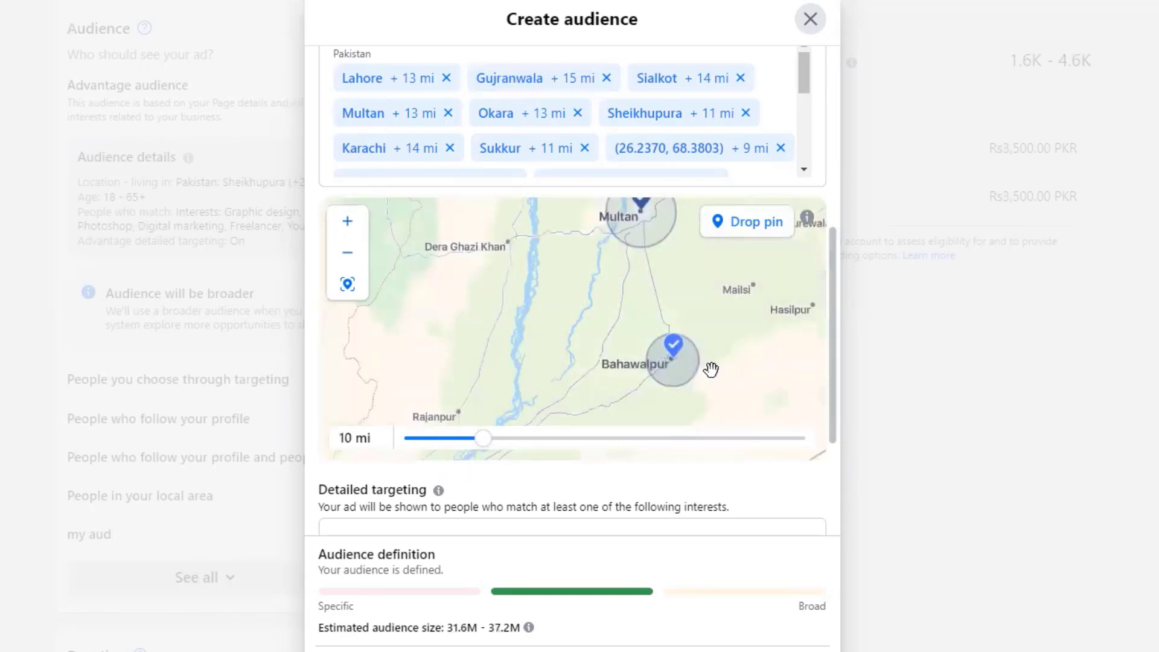
{"action": "scroll", "coordinate": [761, 325], "scroll_direction": "down", "scroll_amount": 2}
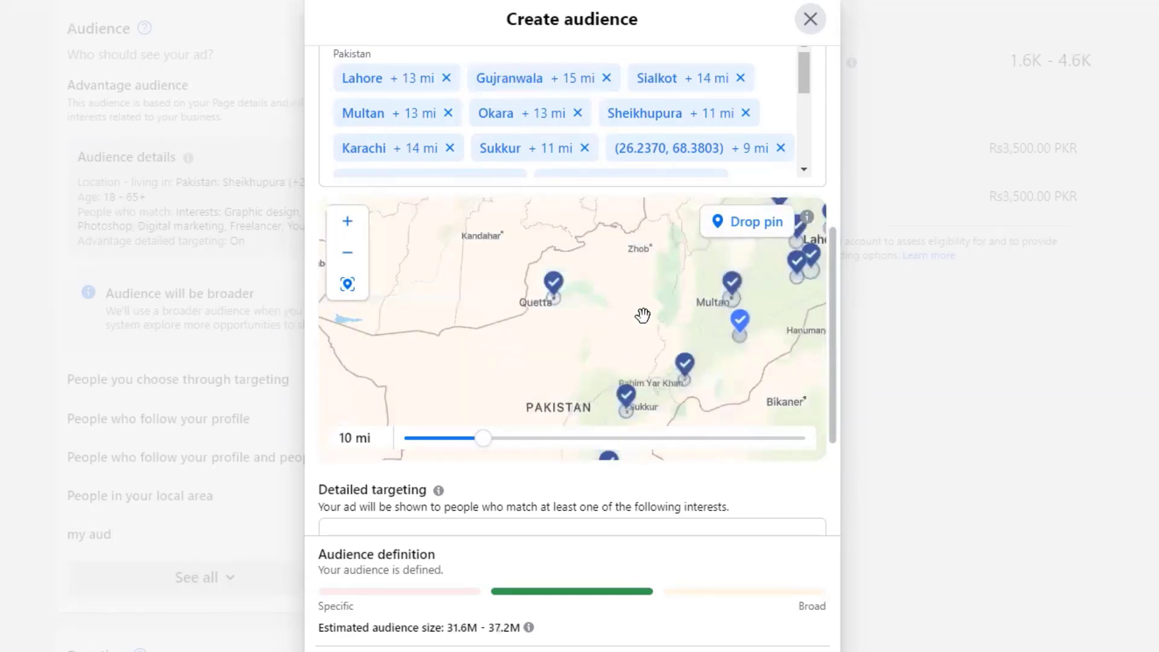
{"action": "scroll", "coordinate": [642, 314], "scroll_direction": "down", "scroll_amount": 2}
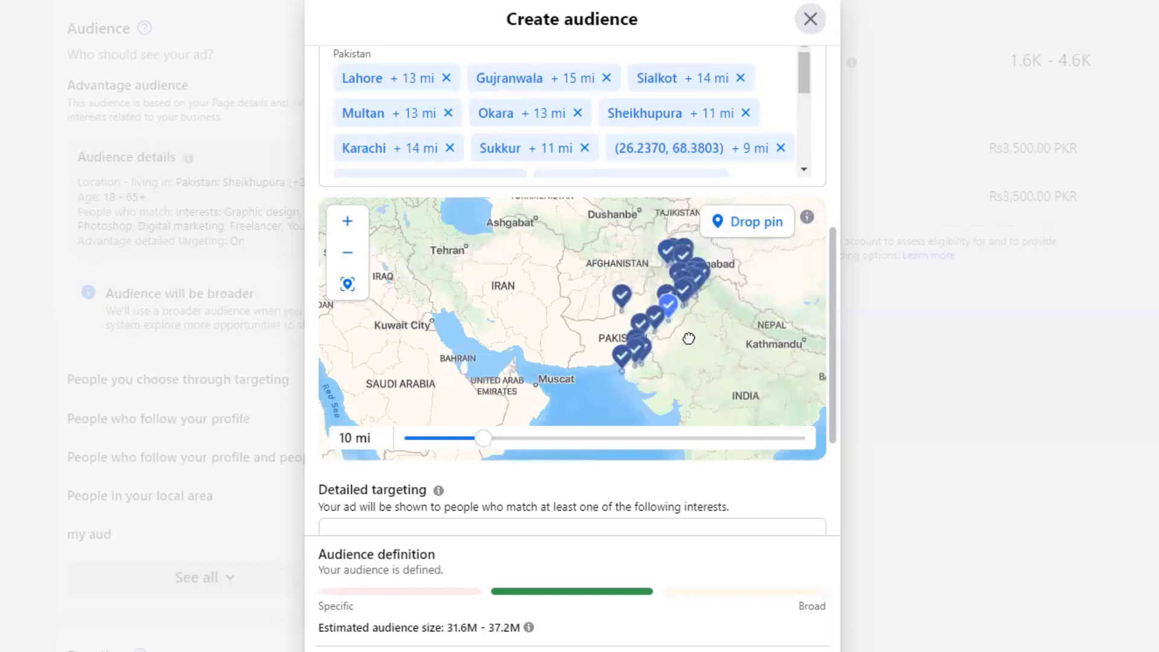
{"action": "left_click_drag", "start_coordinate": [688, 338], "coordinate": [581, 328]}
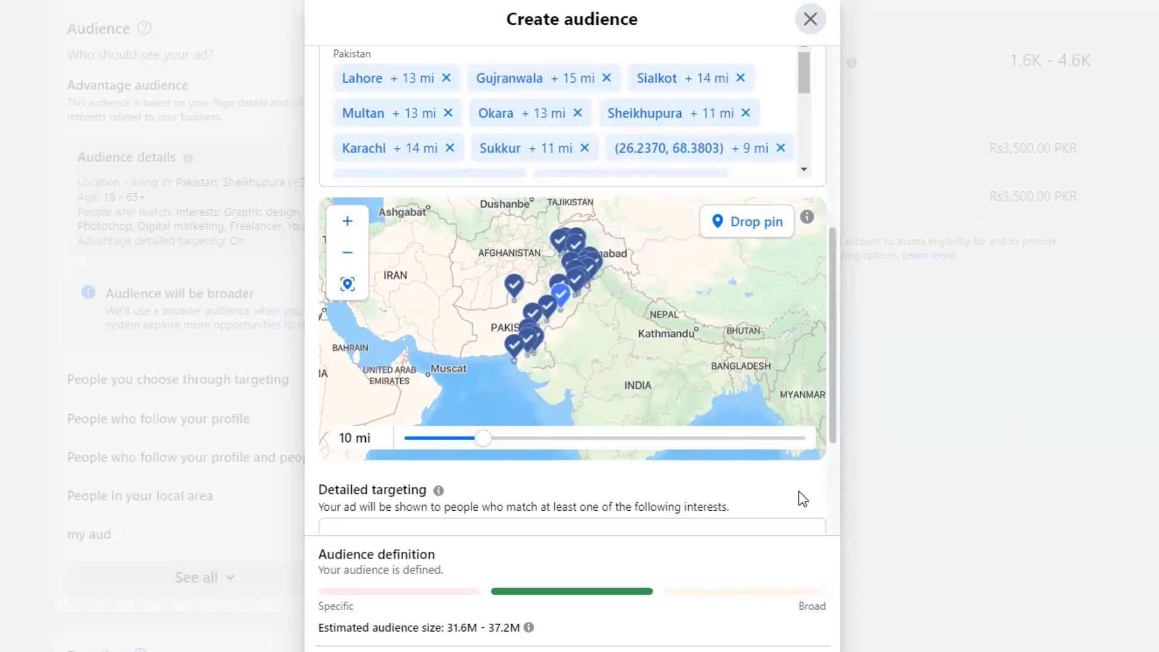
- Save 'my digital marketing audience' so it becomes the ad's selected audience, ages 18–50
{"action": "scroll", "coordinate": [799, 498], "scroll_direction": "down", "scroll_amount": 2}
{"action": "scroll", "coordinate": [797, 490], "scroll_direction": "down", "scroll_amount": 1}
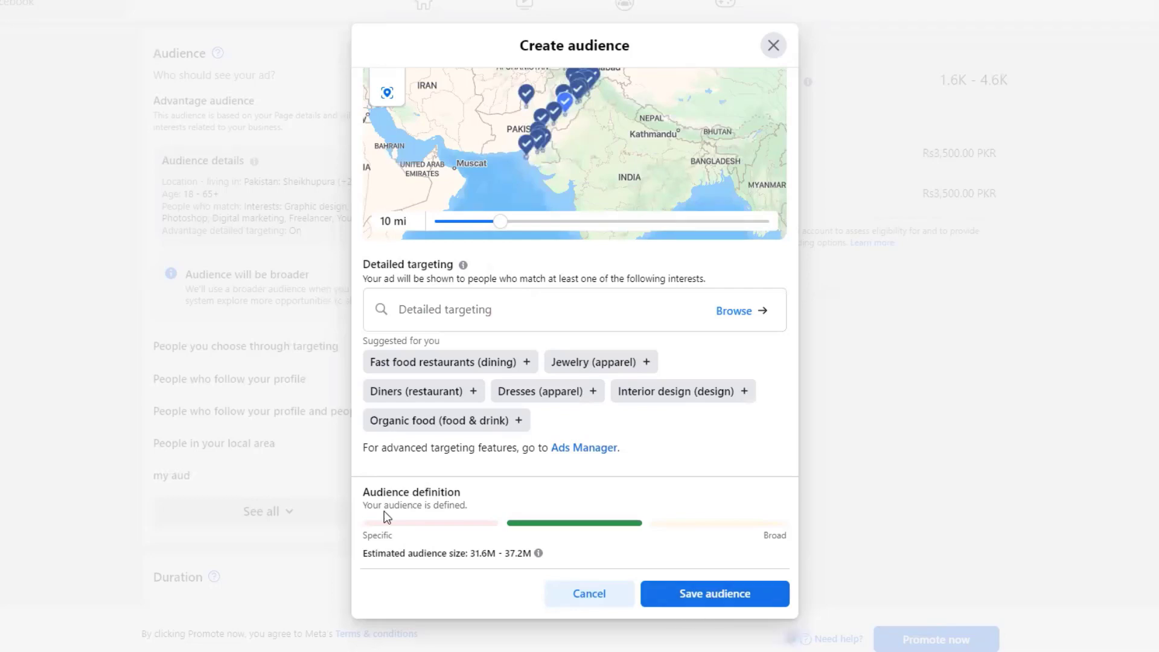
{"action": "left_click", "coordinate": [711, 595]}
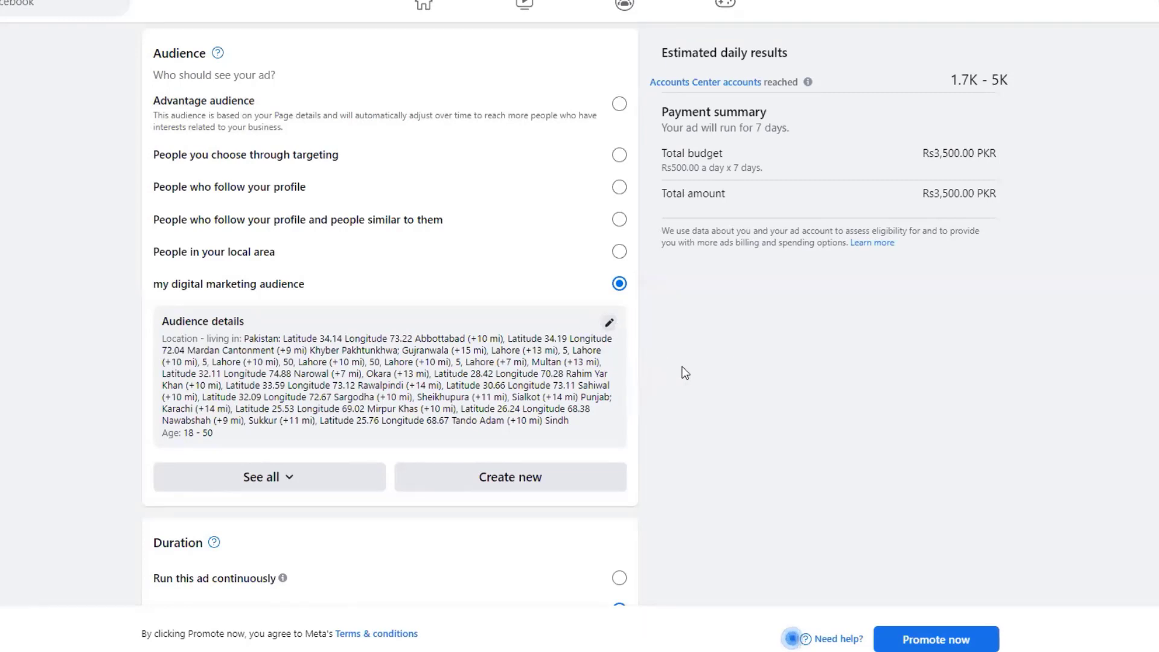
{"action": "scroll", "coordinate": [691, 371], "scroll_direction": "down", "scroll_amount": 3}
{"action": "scroll", "coordinate": [694, 371], "scroll_direction": "down", "scroll_amount": 3}
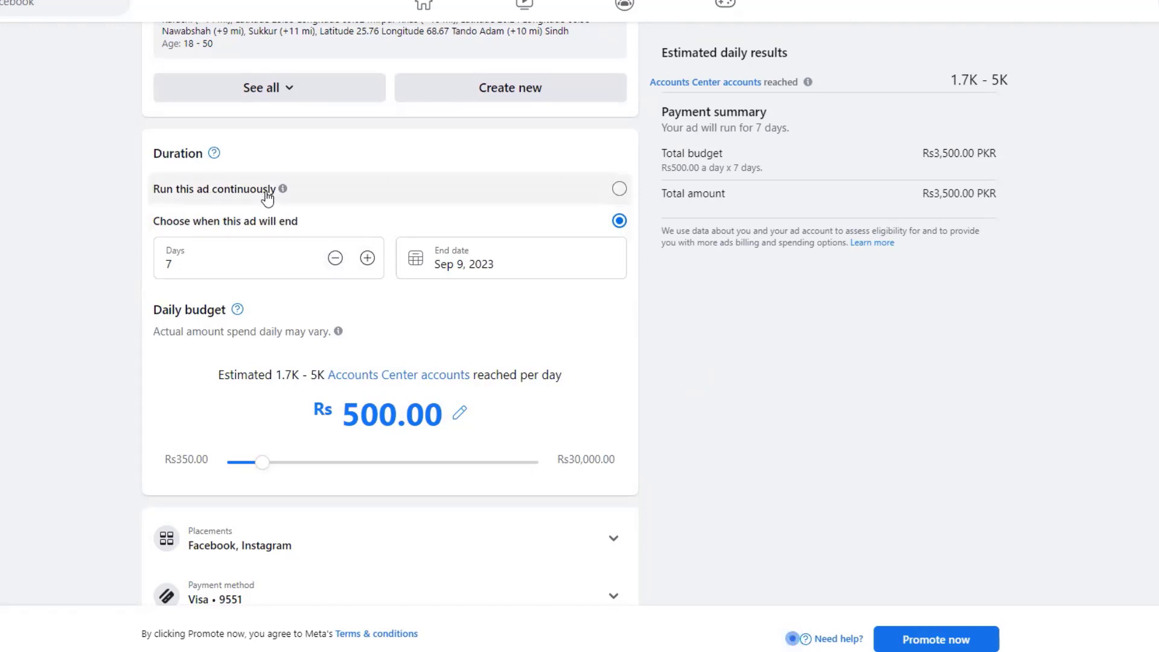
{"action": "left_click", "coordinate": [619, 190]}
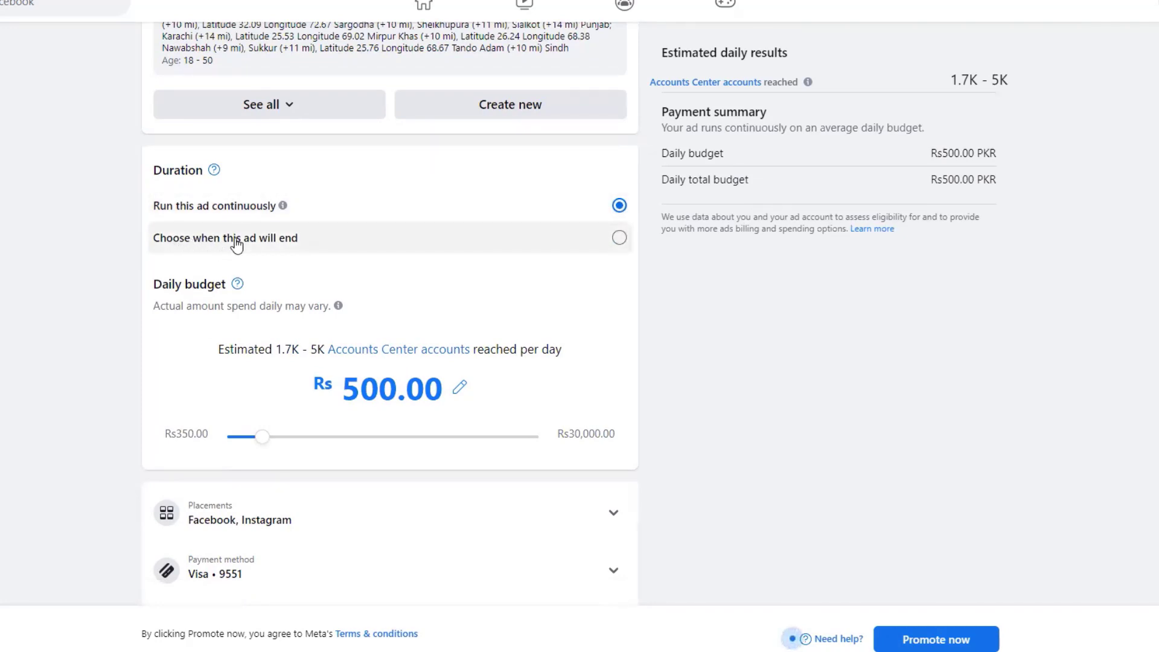
{"action": "left_click", "coordinate": [618, 237]}
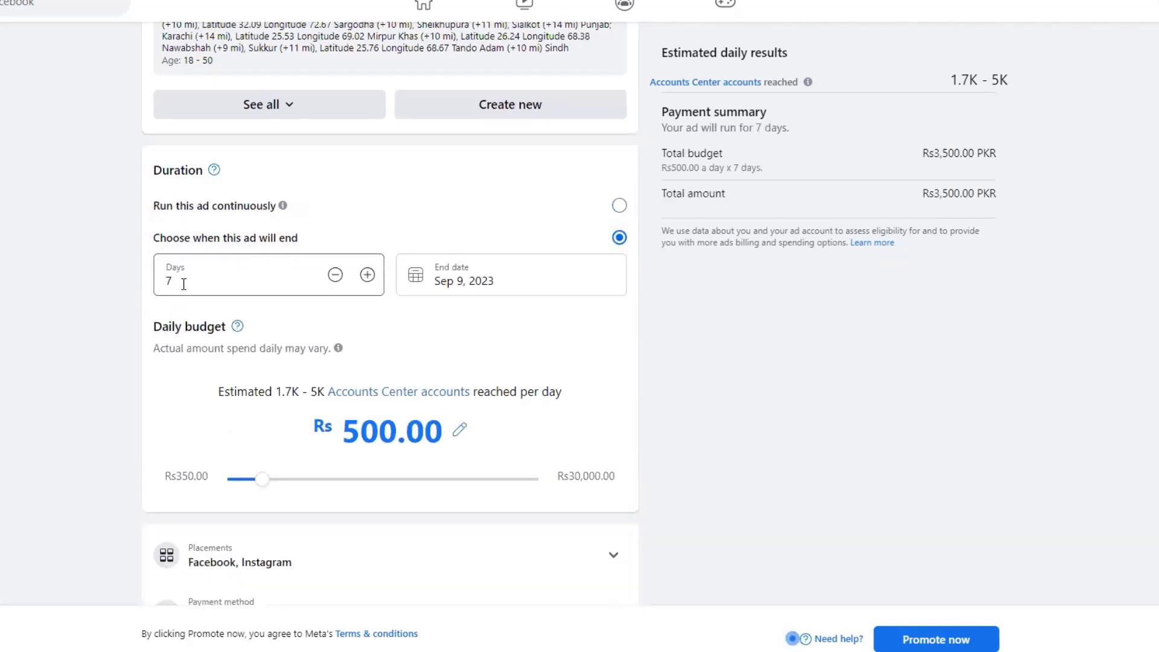
{"action": "left_click", "coordinate": [367, 274]}
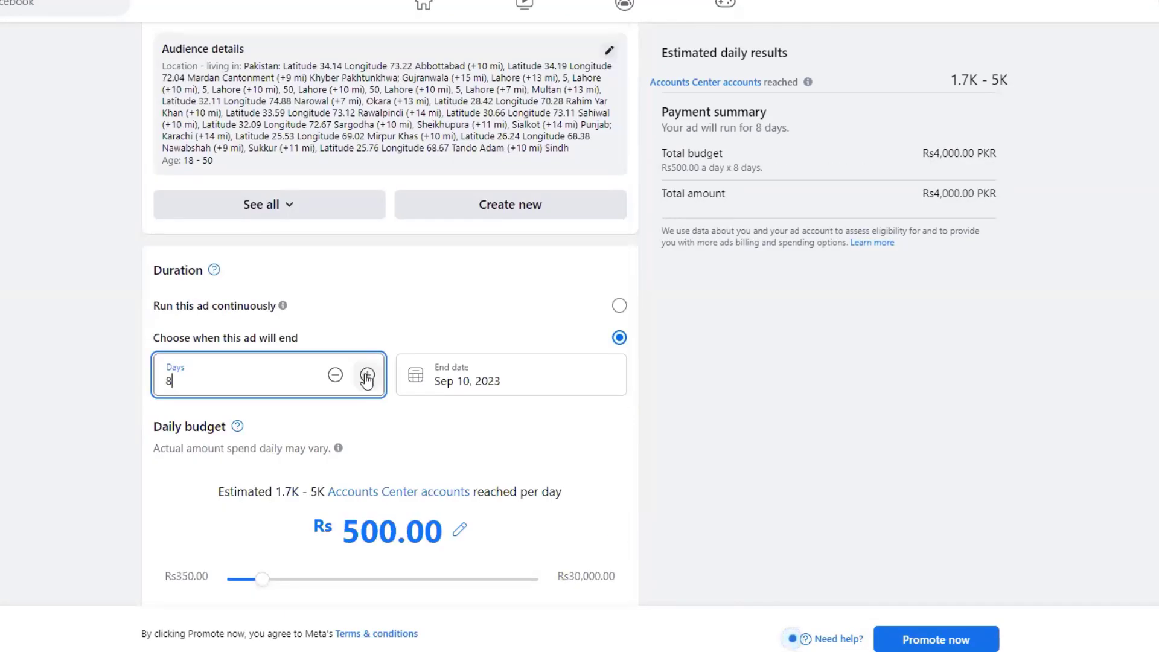
{"action": "left_click", "coordinate": [367, 375]}
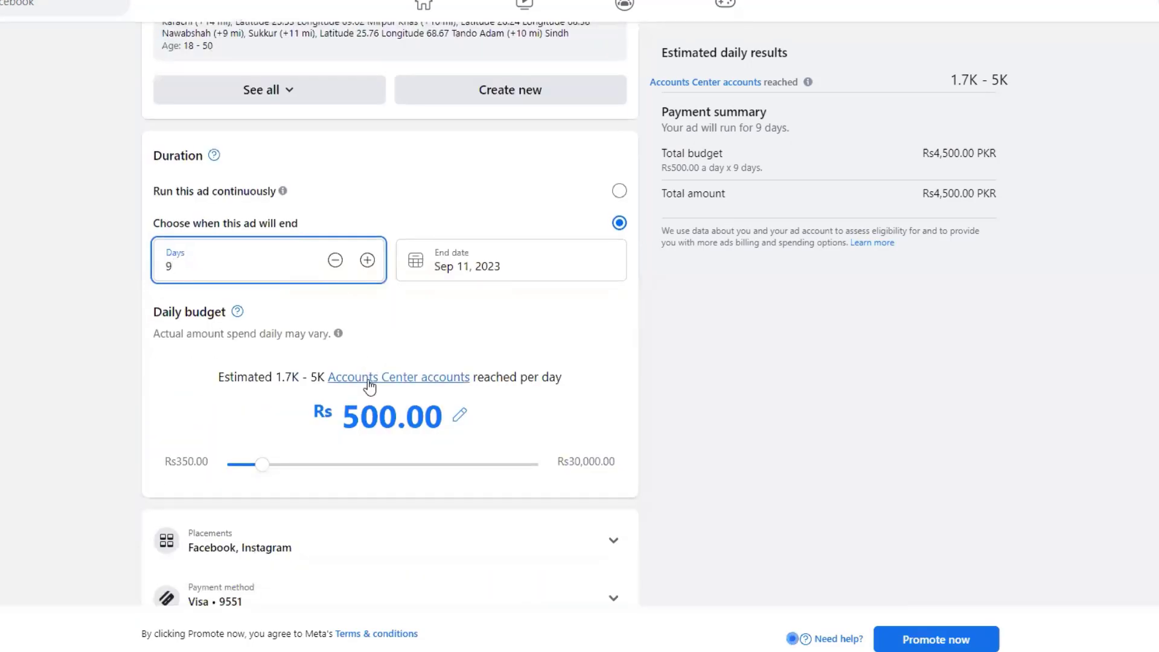
{"action": "left_click", "coordinate": [334, 234]}
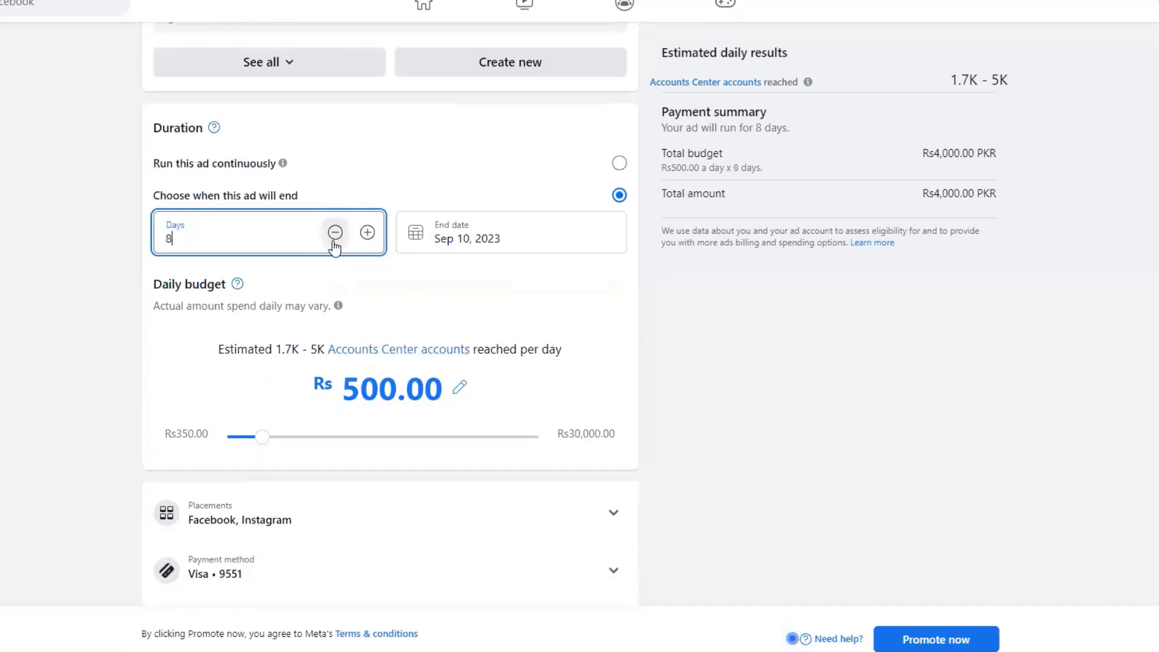
{"action": "left_click", "coordinate": [334, 234]}
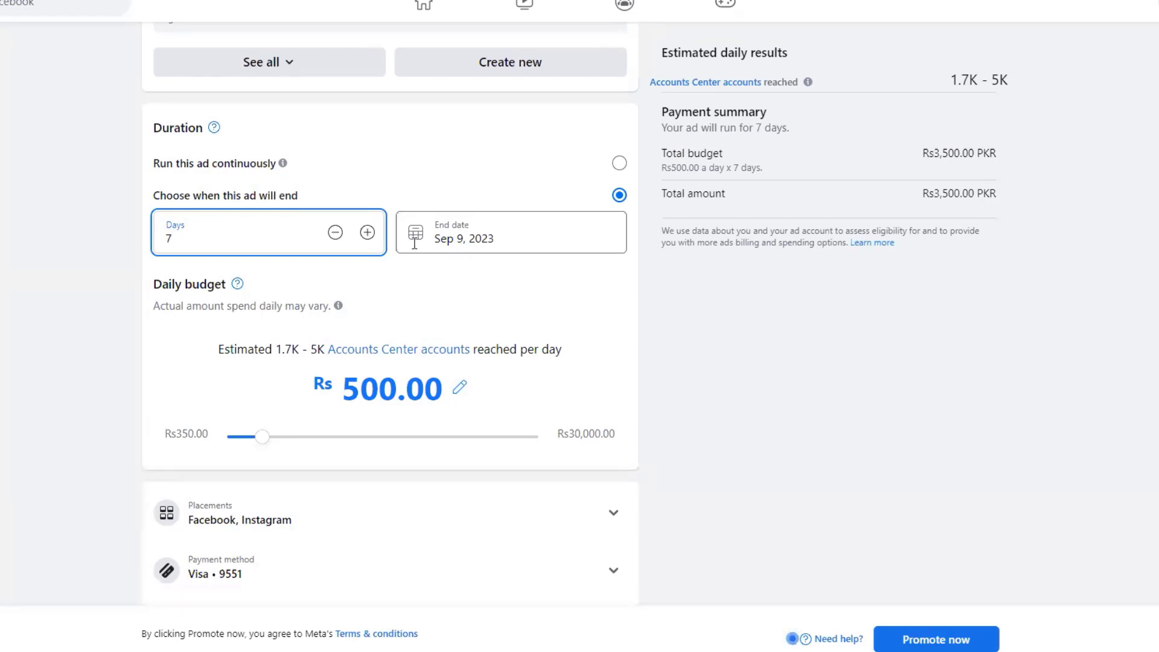
- Set the end date to Sep 10, 2023 (8 days) and the daily budget to Rs350, totalling Rs2,800
{"action": "left_click", "coordinate": [461, 235]}
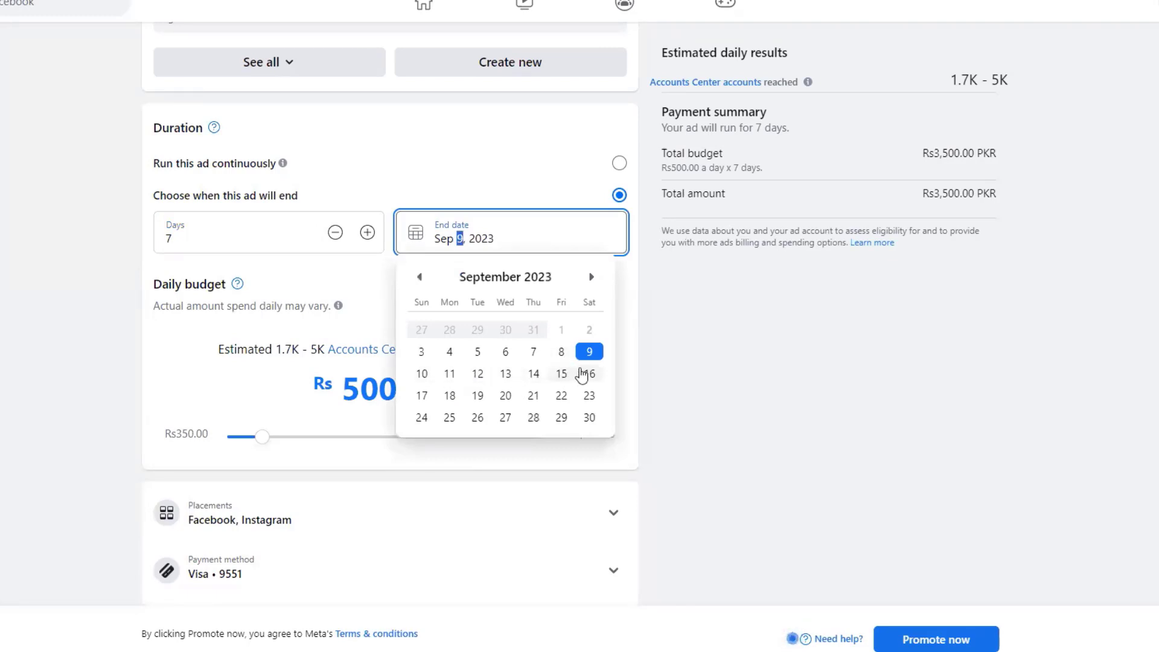
{"action": "left_click", "coordinate": [422, 373]}
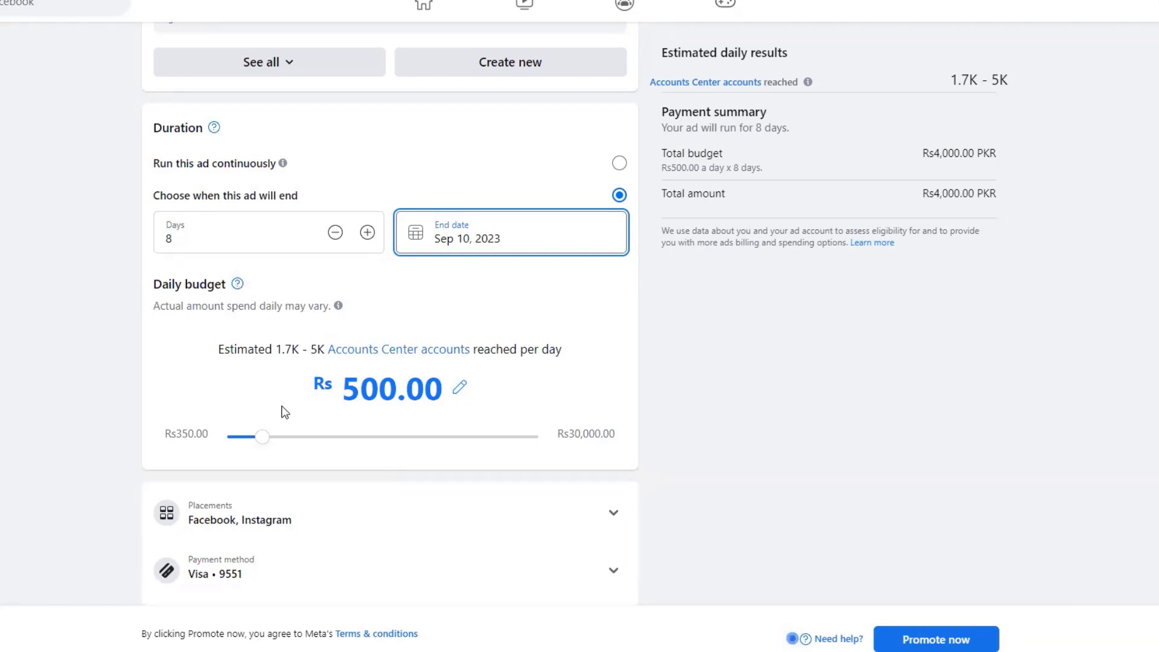
{"action": "left_click_drag", "start_coordinate": [261, 436], "coordinate": [220, 434]}
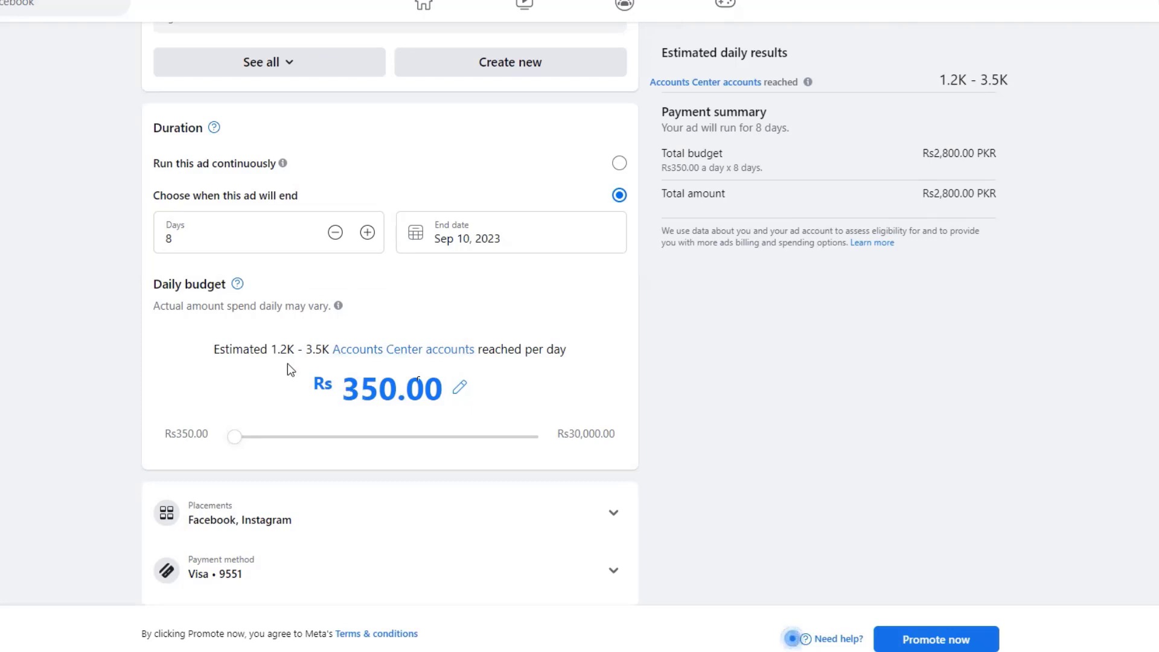
- Increase the daily budget from Rs350 through Rs400 up to Rs600
{"action": "left_click_drag", "start_coordinate": [271, 351], "coordinate": [330, 353]}
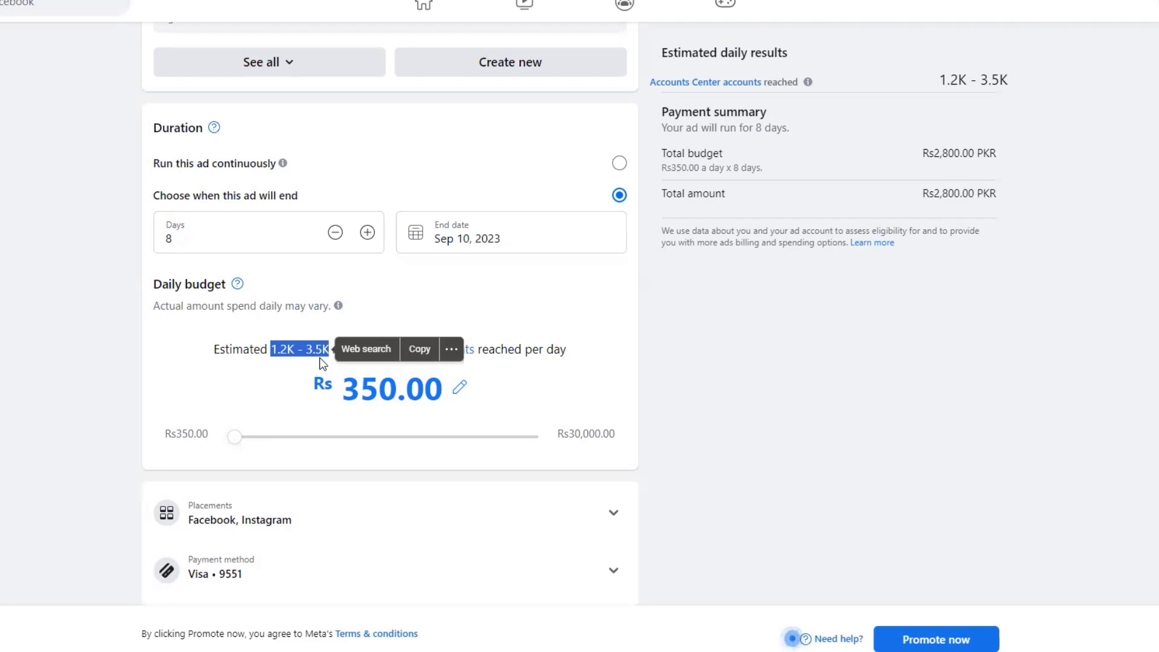
{"action": "left_click", "coordinate": [230, 403]}
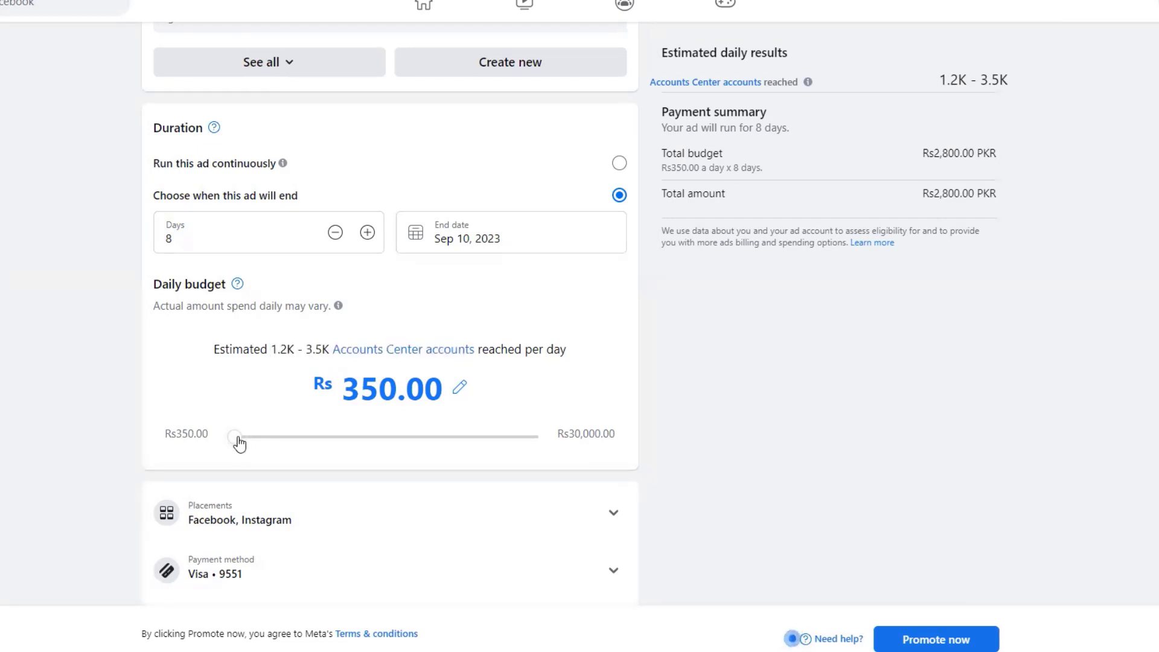
{"action": "left_click_drag", "start_coordinate": [239, 443], "coordinate": [248, 440]}
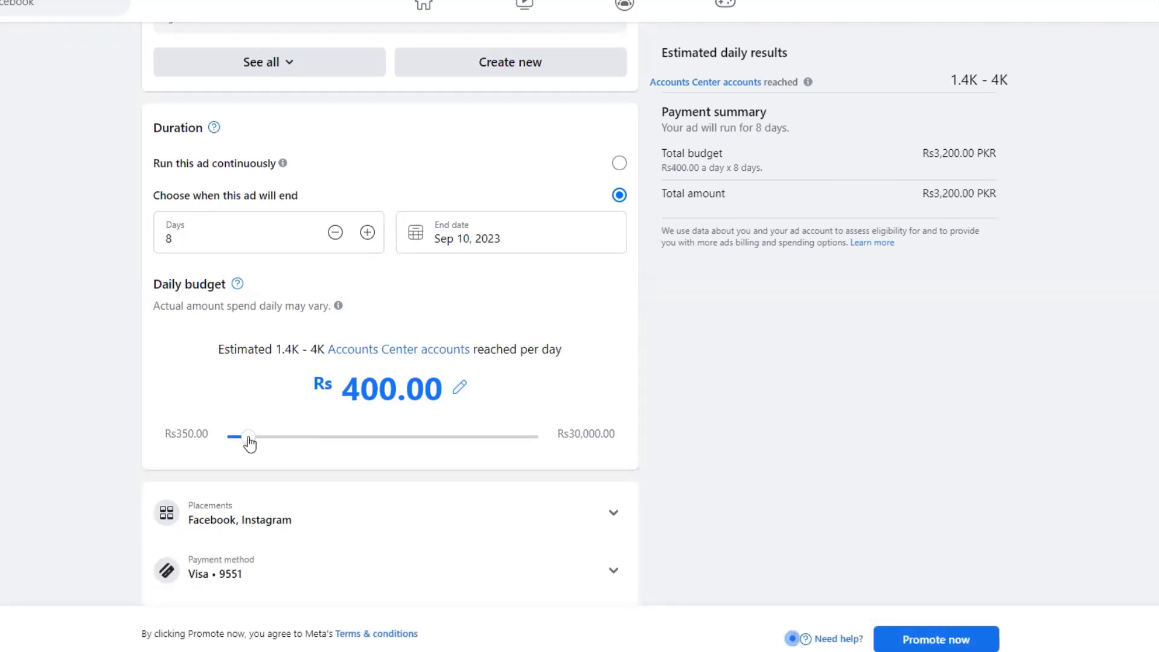
{"action": "left_click_drag", "start_coordinate": [248, 441], "coordinate": [276, 446]}
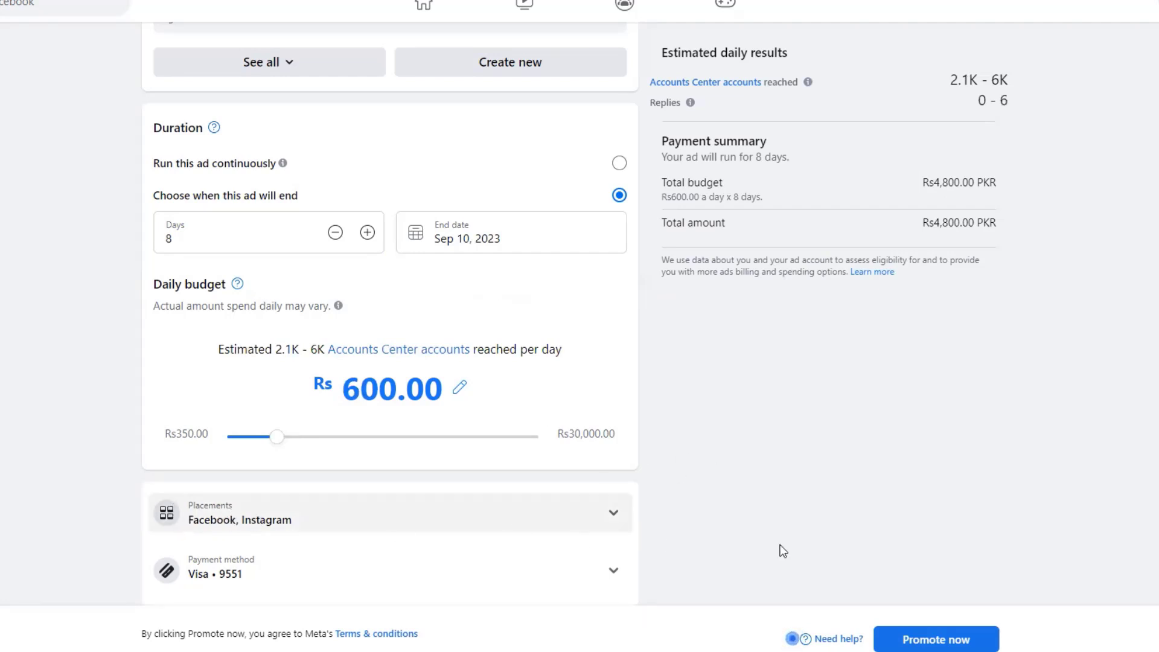
- Keep both Facebook and Instagram placements checked, check the Visa payment method, and submit with Promote now
{"action": "left_click", "coordinate": [613, 514]}
{"action": "scroll", "coordinate": [734, 496], "scroll_direction": "down", "scroll_amount": 2}
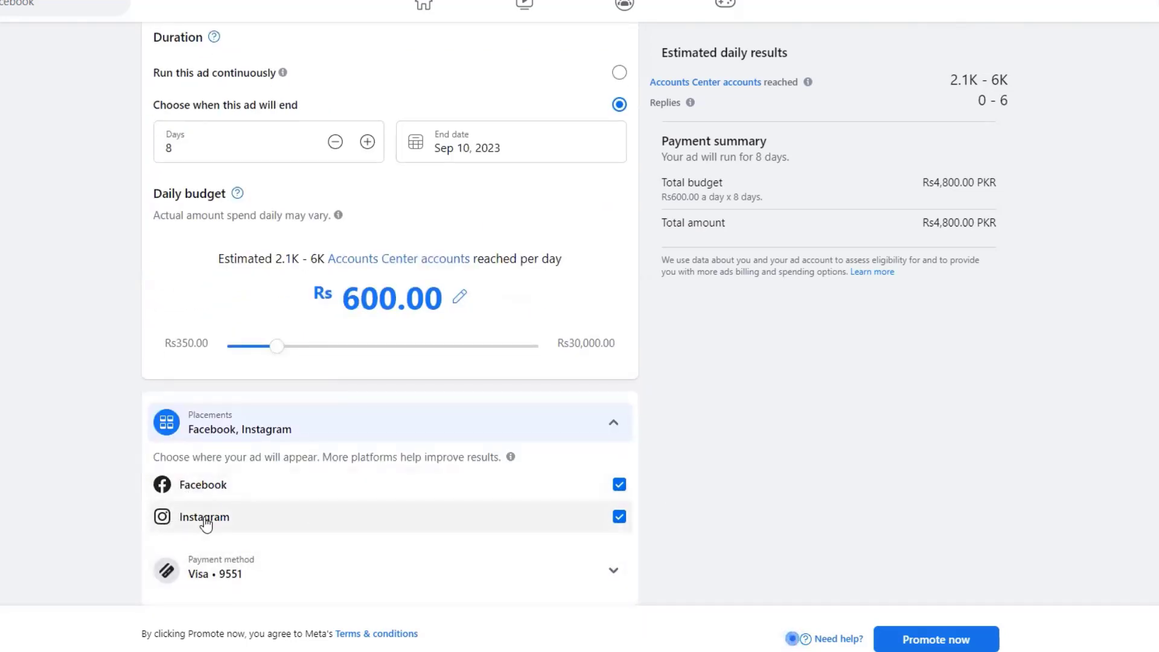
{"action": "left_click", "coordinate": [618, 517]}
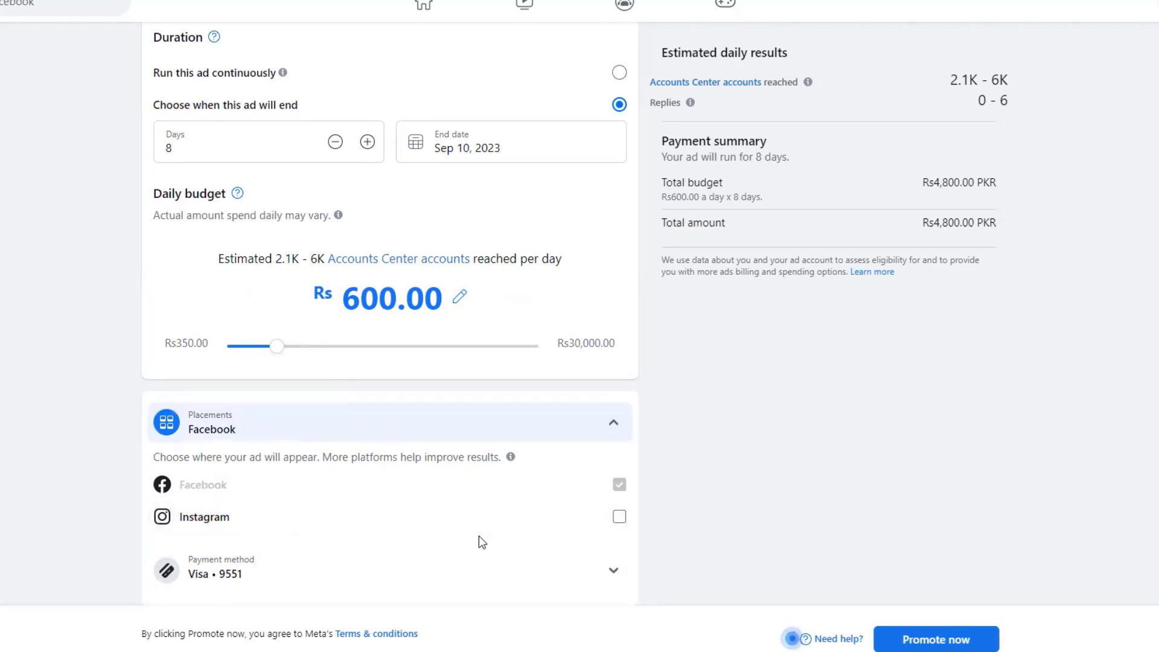
{"action": "left_click", "coordinate": [619, 517]}
{"action": "left_click", "coordinate": [619, 484]}
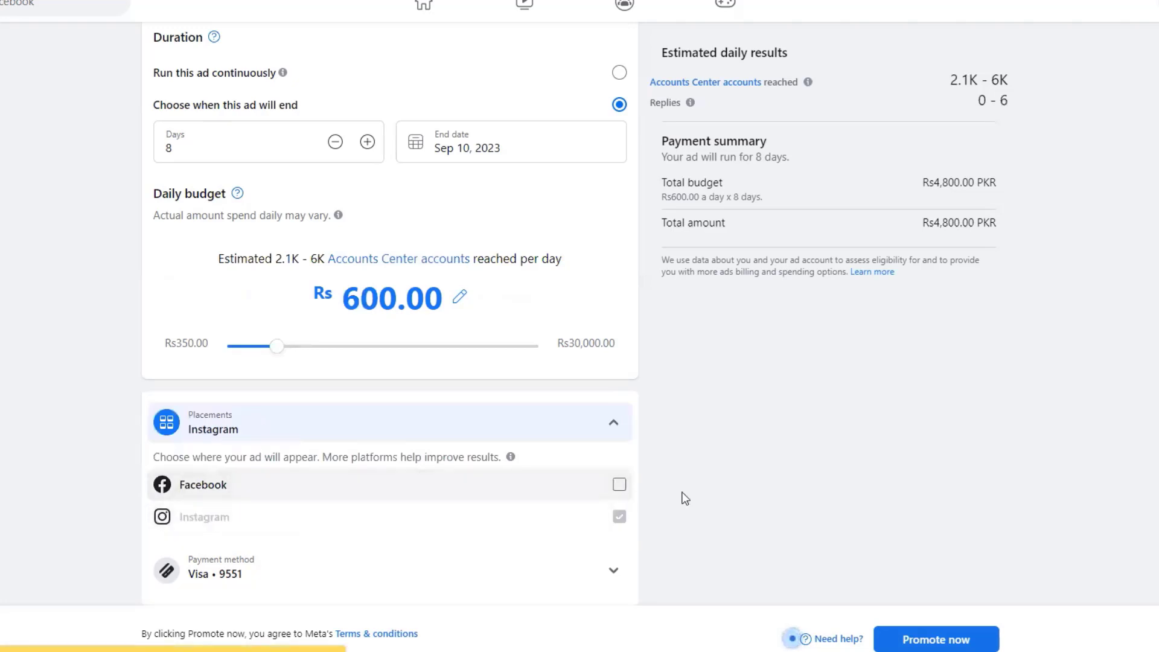
{"action": "left_click", "coordinate": [619, 484]}
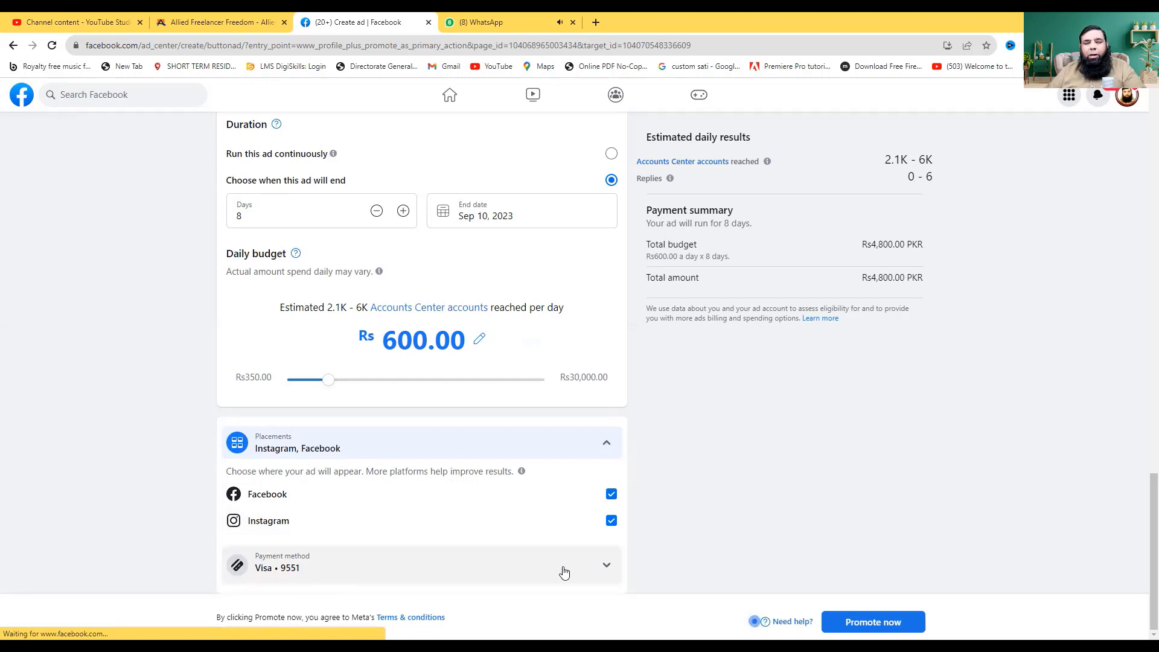
{"action": "left_click", "coordinate": [605, 569]}
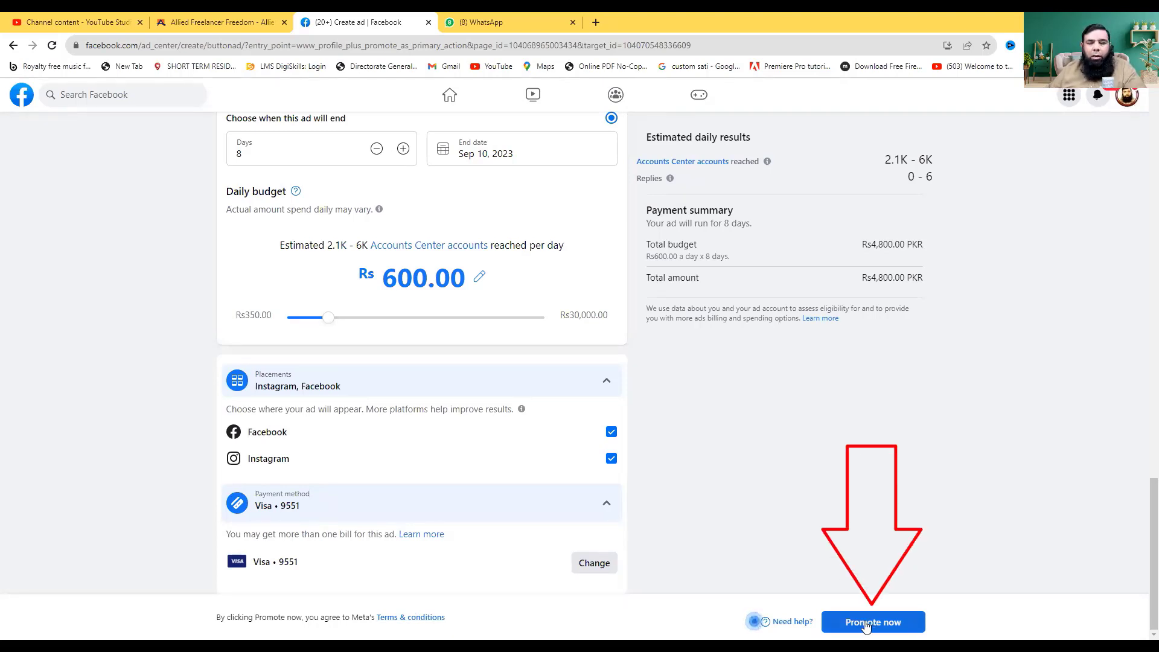
{"action": "left_click", "coordinate": [913, 627]}
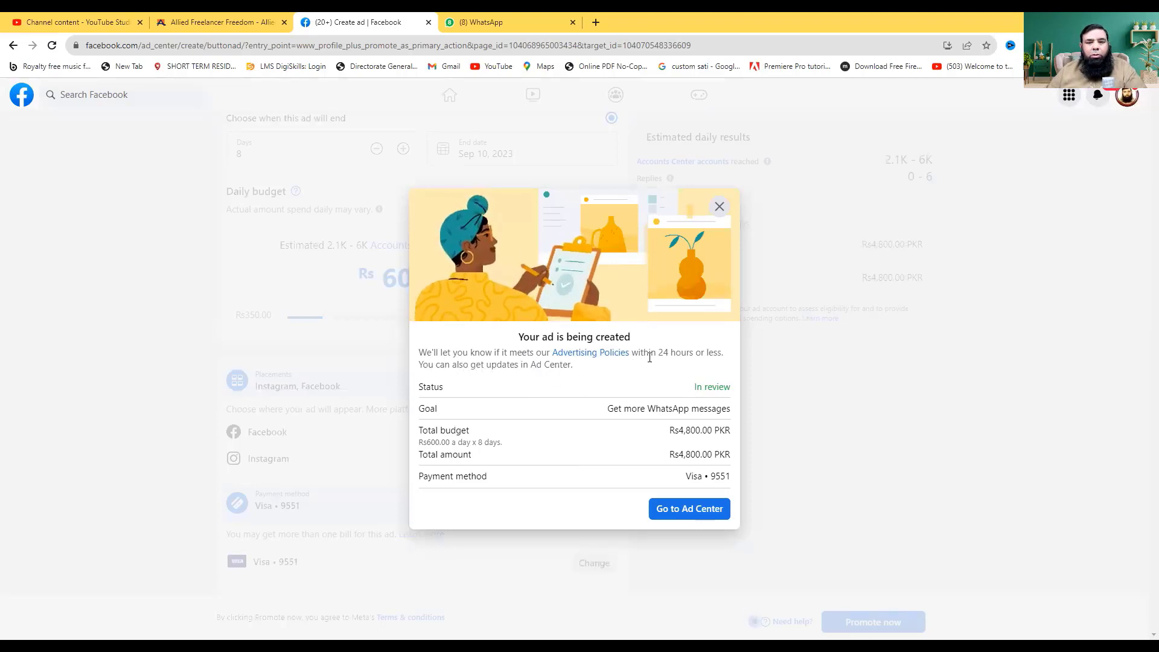
- Read the 24-hour review notice, then close the 'Your ad is being created' dialog
{"action": "left_click_drag", "start_coordinate": [663, 352], "coordinate": [721, 352]}
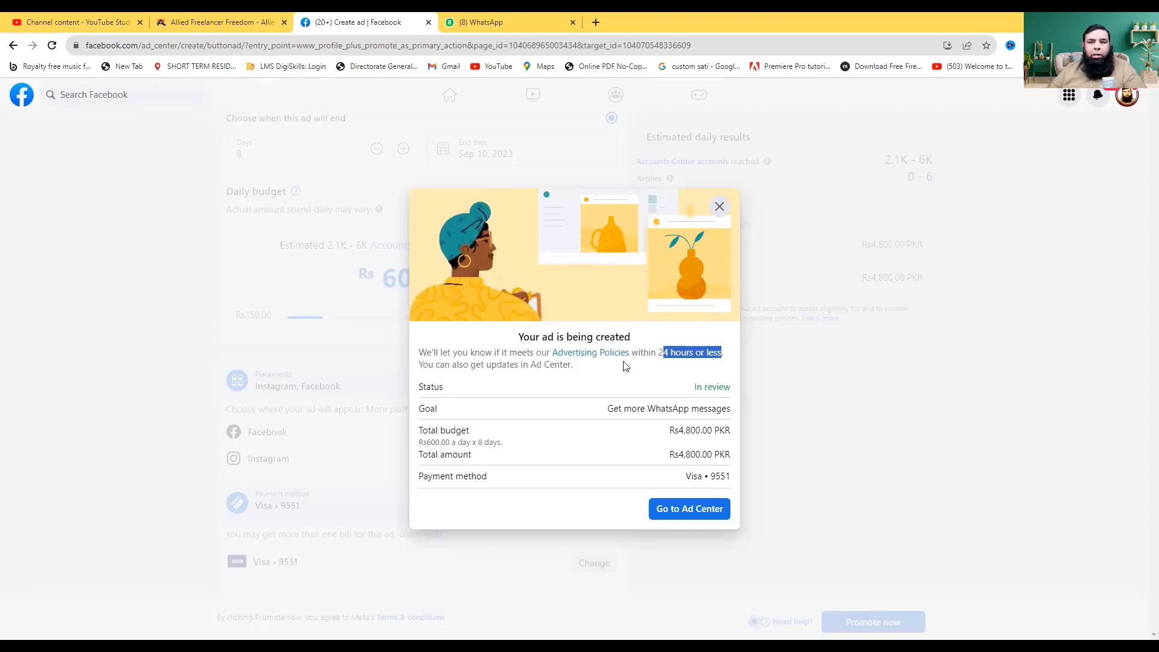
{"action": "left_click", "coordinate": [718, 208]}
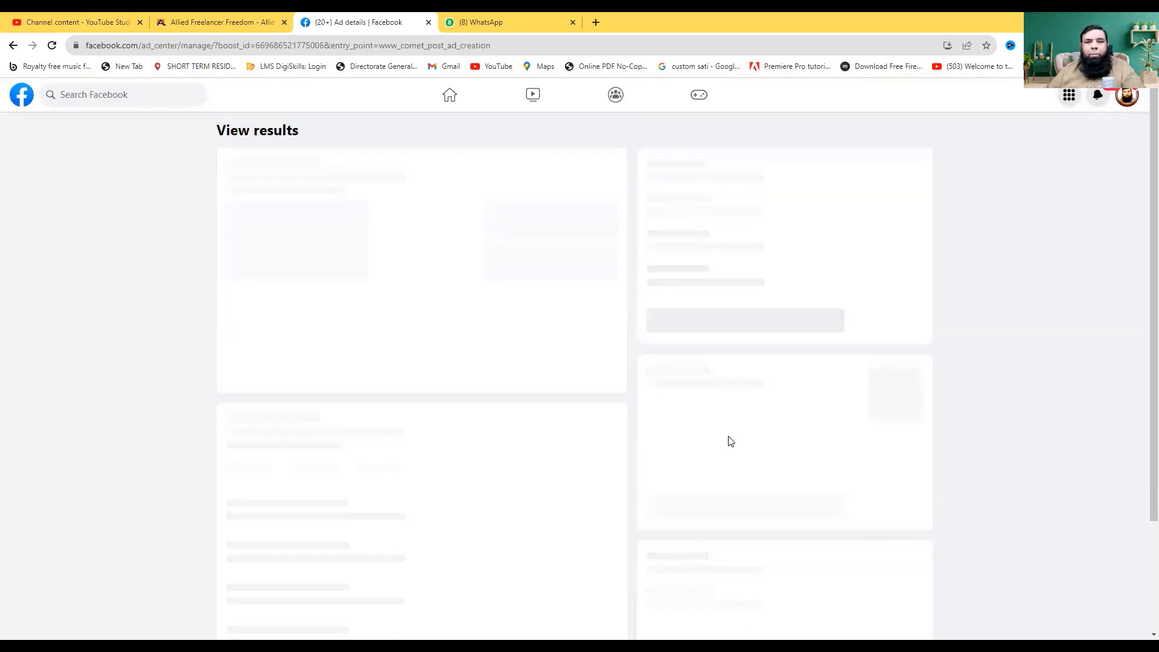
- Go back to the Facebook home feed from the ad's results page
{"action": "left_click", "coordinate": [452, 97]}
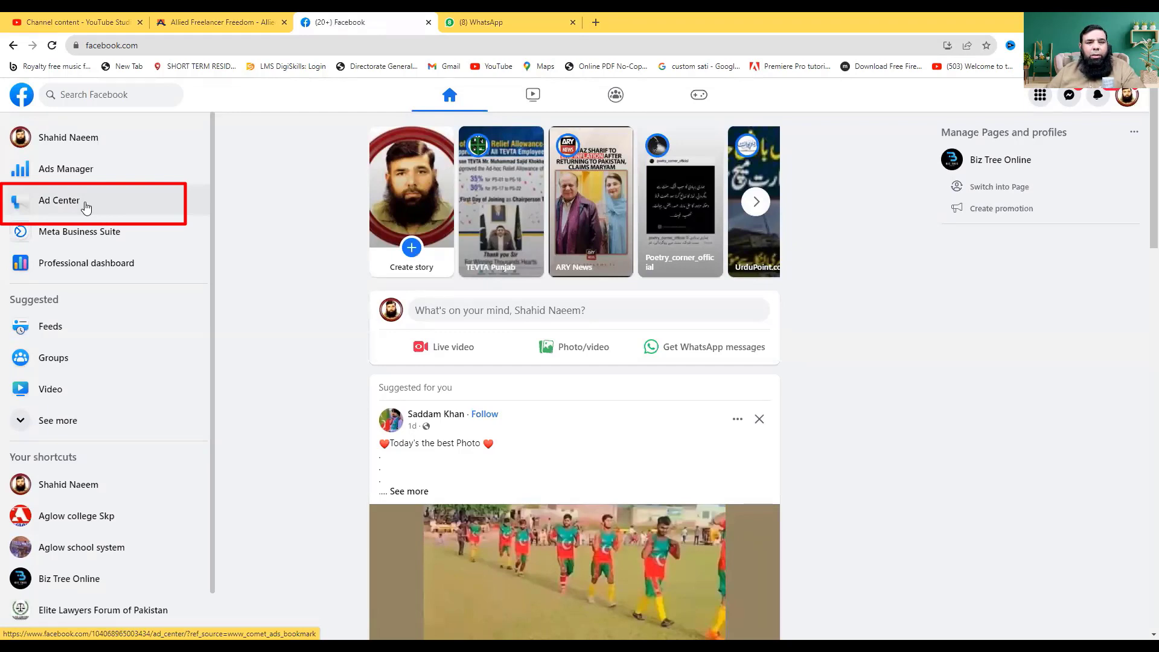
- Open Ad Center and show the options for the in-review Get More Messages on WhatsApp ad
{"action": "left_click", "coordinate": [85, 204]}
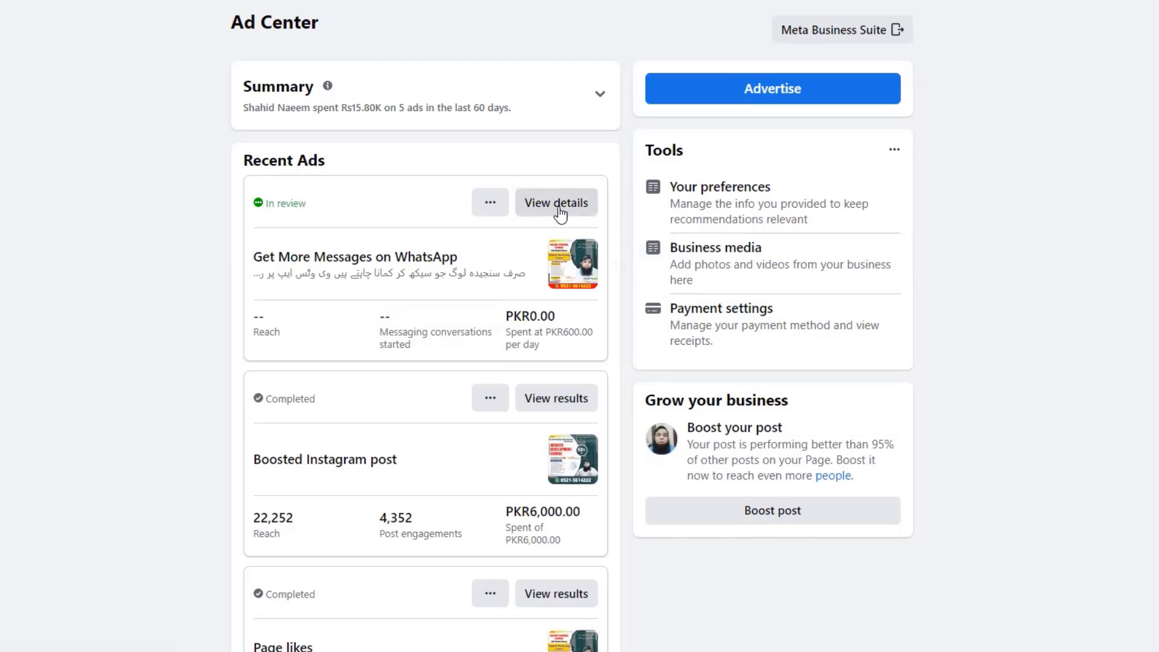
{"action": "left_click", "coordinate": [490, 205]}
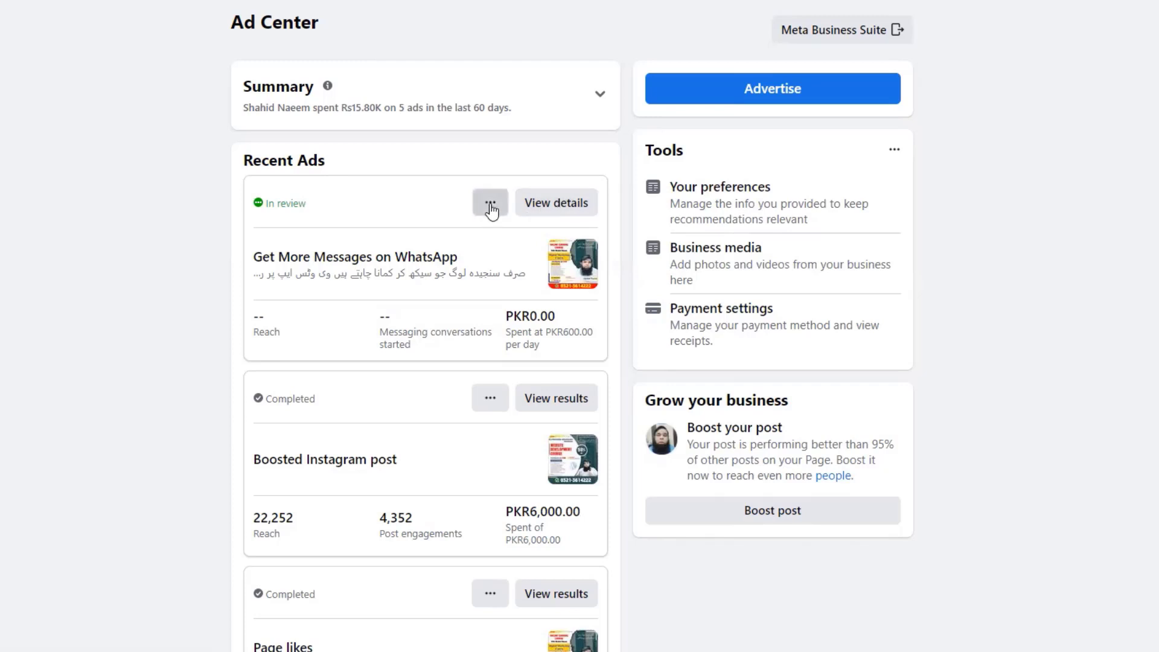